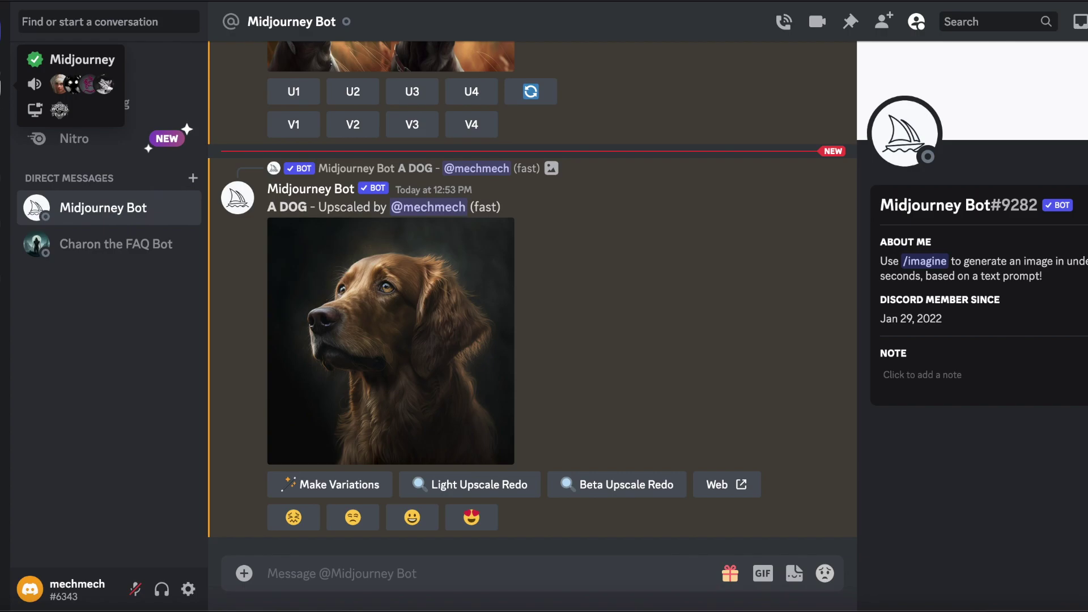
Open the Midjourney server and look through its channel list, from the info channels to the thread channels
{"action": "left_click", "coordinate": [3, 85]}
{"action": "scroll", "coordinate": [150, 178], "scroll_direction": "up", "scroll_amount": 10}
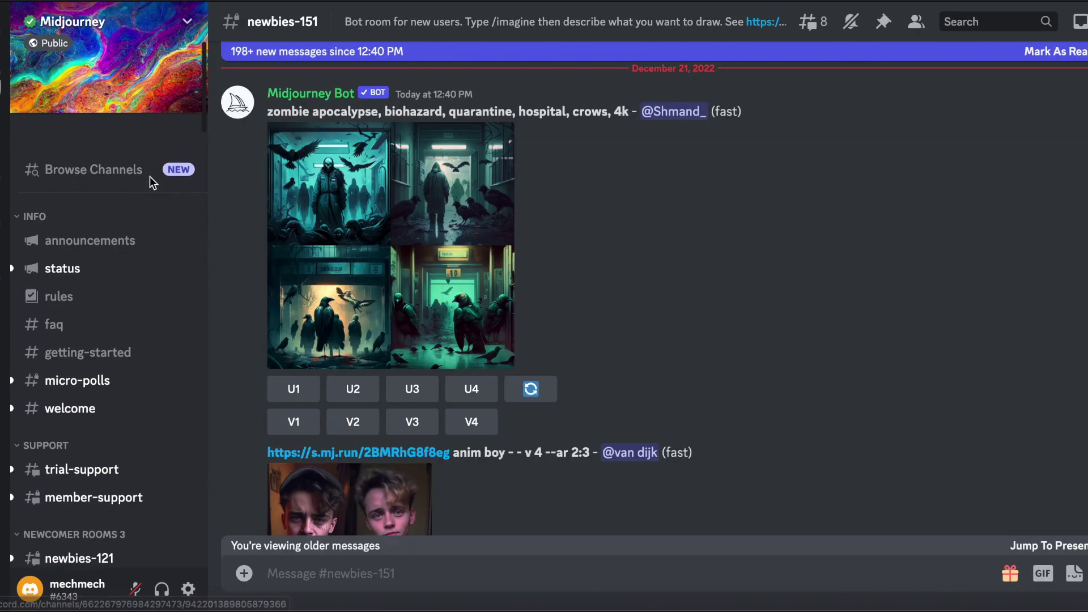
{"action": "scroll", "coordinate": [150, 176], "scroll_direction": "down", "scroll_amount": 1}
{"action": "scroll", "coordinate": [98, 297], "scroll_direction": "down", "scroll_amount": 1}
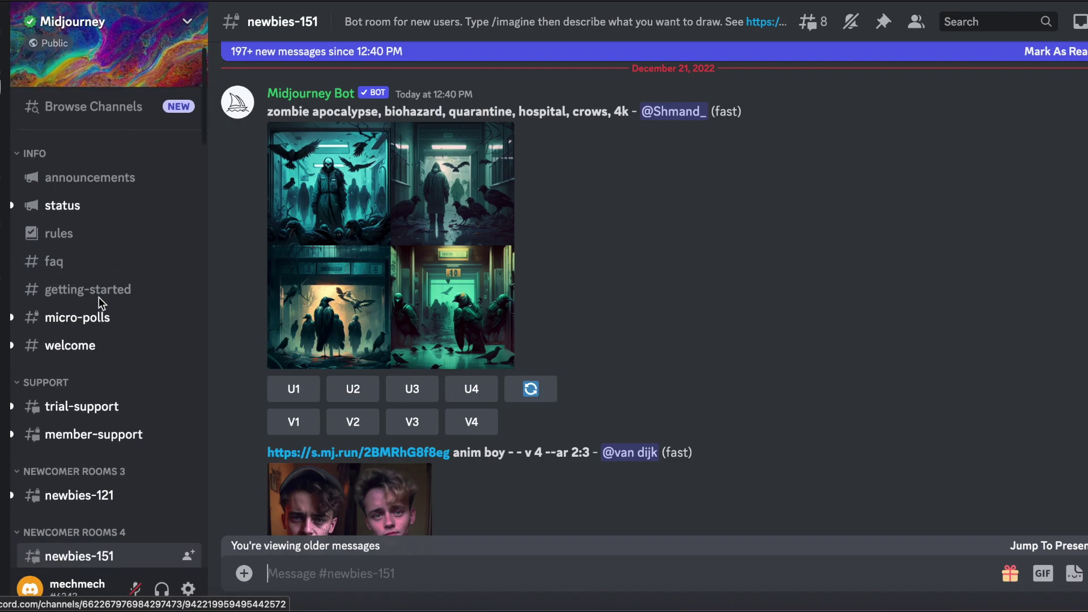
{"action": "scroll", "coordinate": [98, 297], "scroll_direction": "down", "scroll_amount": 8}
{"action": "scroll", "coordinate": [99, 297], "scroll_direction": "down", "scroll_amount": 3}
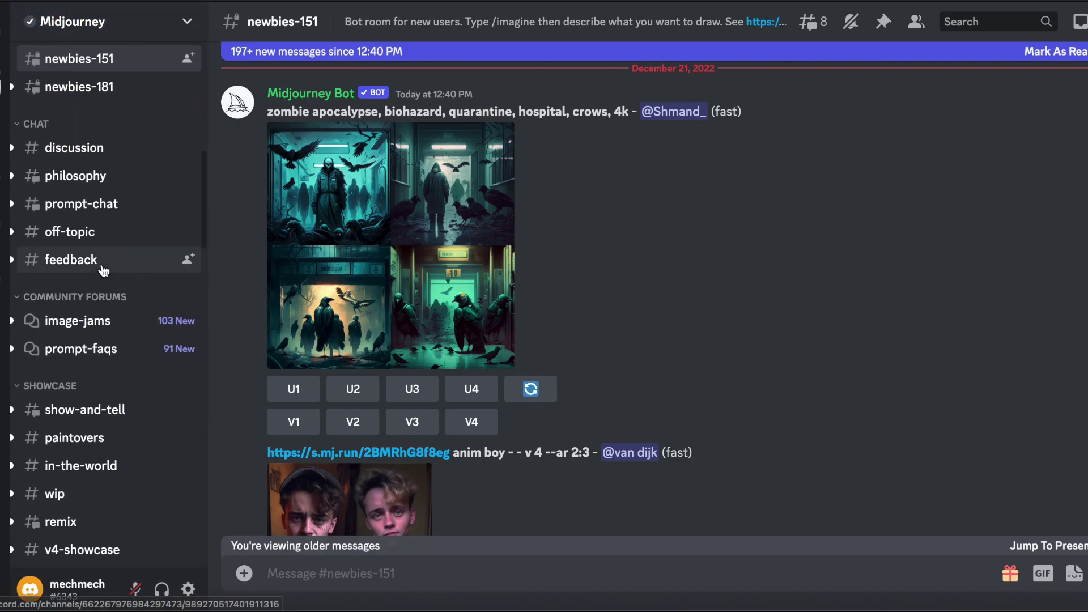
{"action": "scroll", "coordinate": [101, 266], "scroll_direction": "down", "scroll_amount": 6}
{"action": "scroll", "coordinate": [97, 233], "scroll_direction": "down", "scroll_amount": 1}
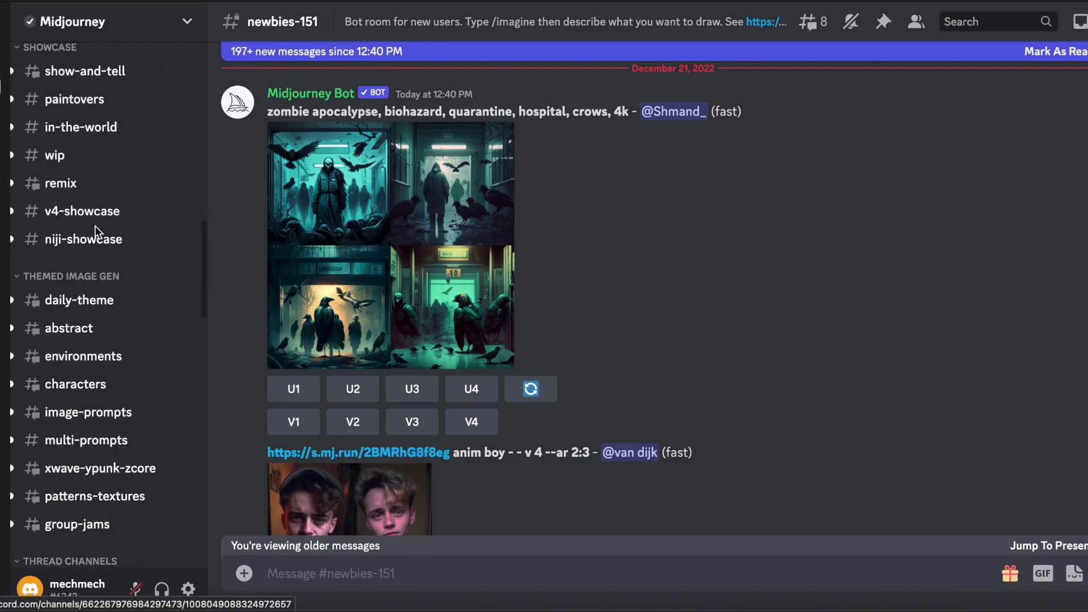
{"action": "scroll", "coordinate": [94, 226], "scroll_direction": "down", "scroll_amount": 6}
{"action": "scroll", "coordinate": [97, 391], "scroll_direction": "down", "scroll_amount": 5}
{"action": "scroll", "coordinate": [97, 391], "scroll_direction": "down", "scroll_amount": 8}
{"action": "scroll", "coordinate": [96, 388], "scroll_direction": "up", "scroll_amount": 15}
{"action": "scroll", "coordinate": [96, 391], "scroll_direction": "up", "scroll_amount": 9}
{"action": "scroll", "coordinate": [96, 391], "scroll_direction": "down", "scroll_amount": 2}
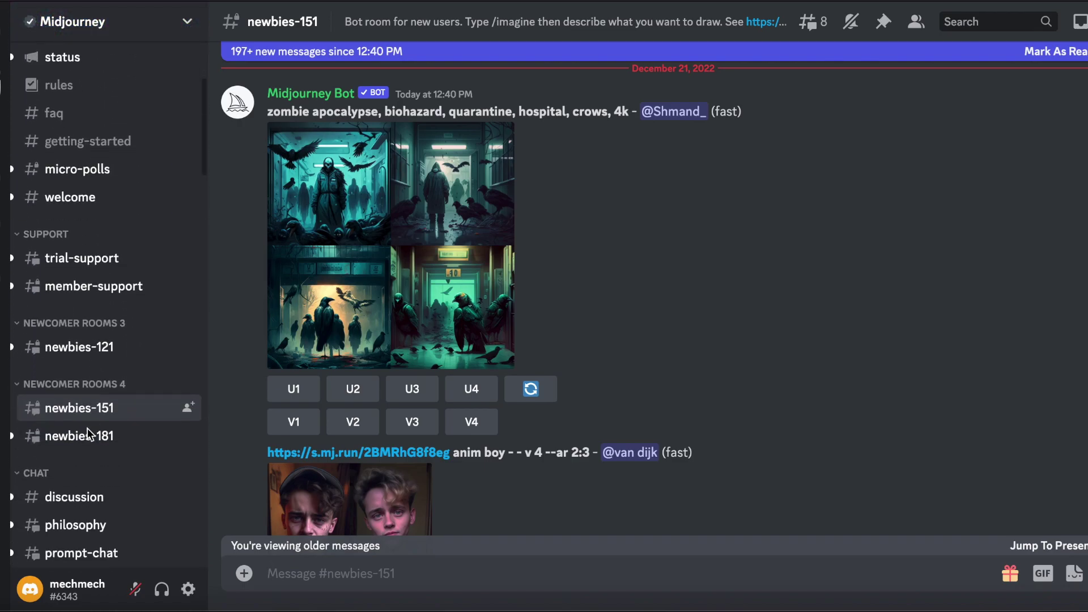
Open the newbies-181 channel and browse the images generated there
{"action": "left_click", "coordinate": [85, 437]}
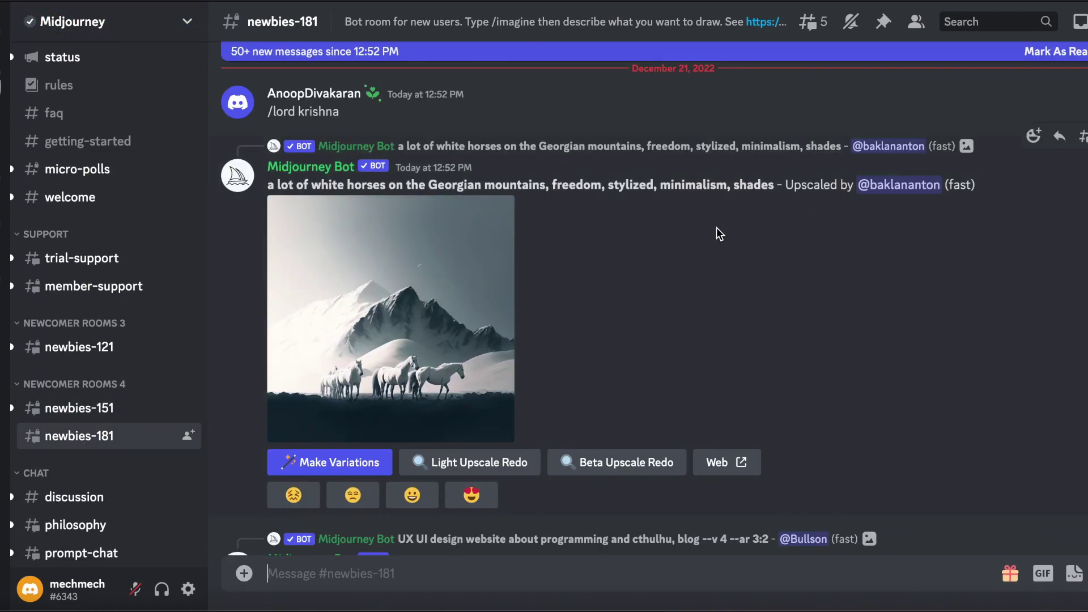
{"action": "scroll", "coordinate": [717, 228], "scroll_direction": "down", "scroll_amount": 15}
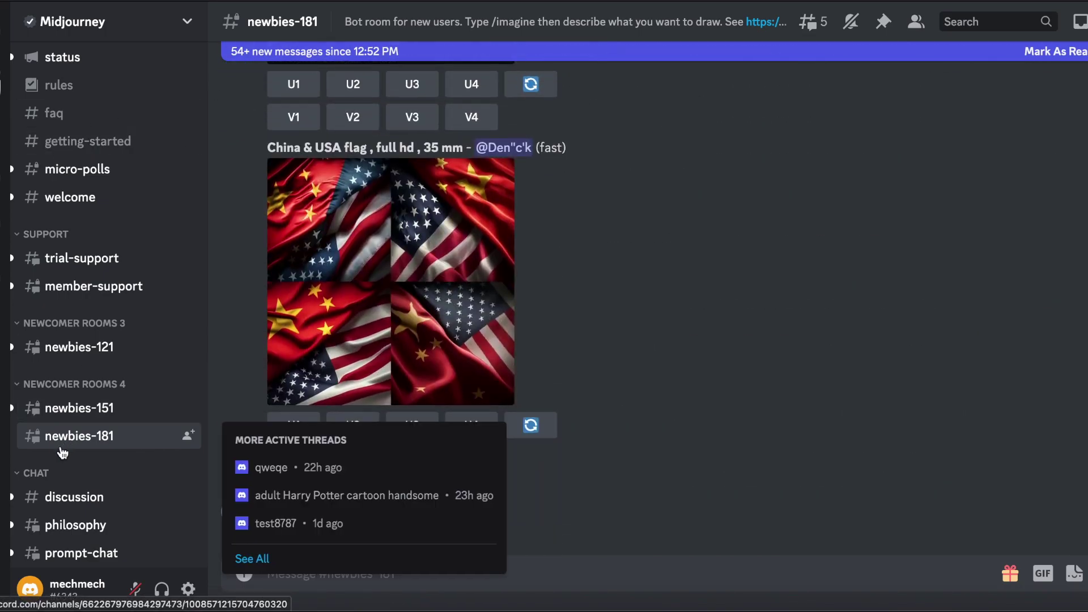
View the paintovers showcase channel and the image-prompts channel under Themed Image Gen
{"action": "scroll", "coordinate": [108, 340], "scroll_direction": "down", "scroll_amount": 3}
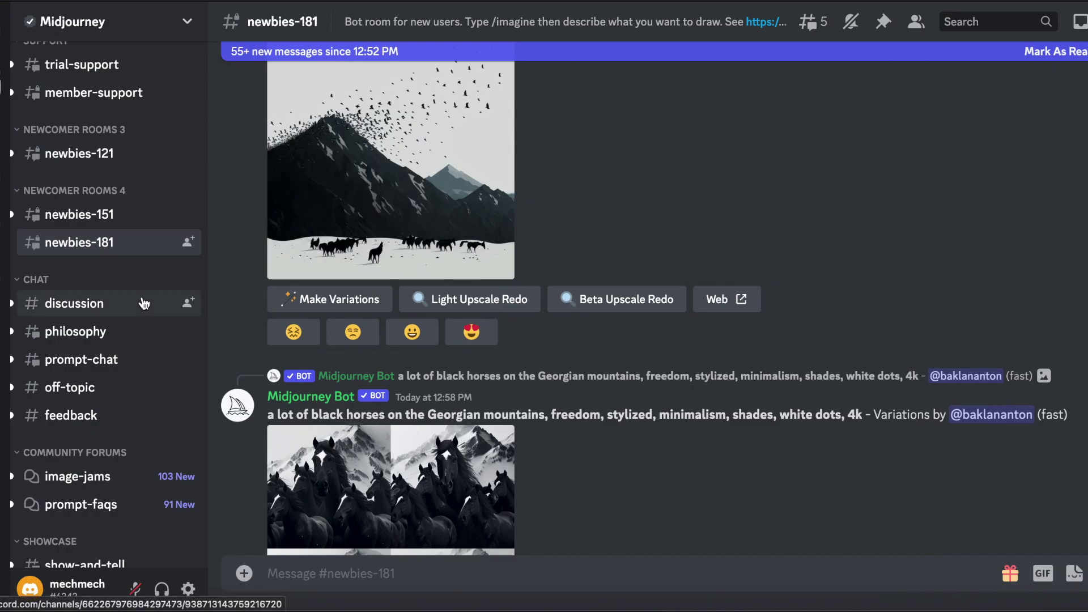
{"action": "scroll", "coordinate": [143, 304], "scroll_direction": "down", "scroll_amount": 8}
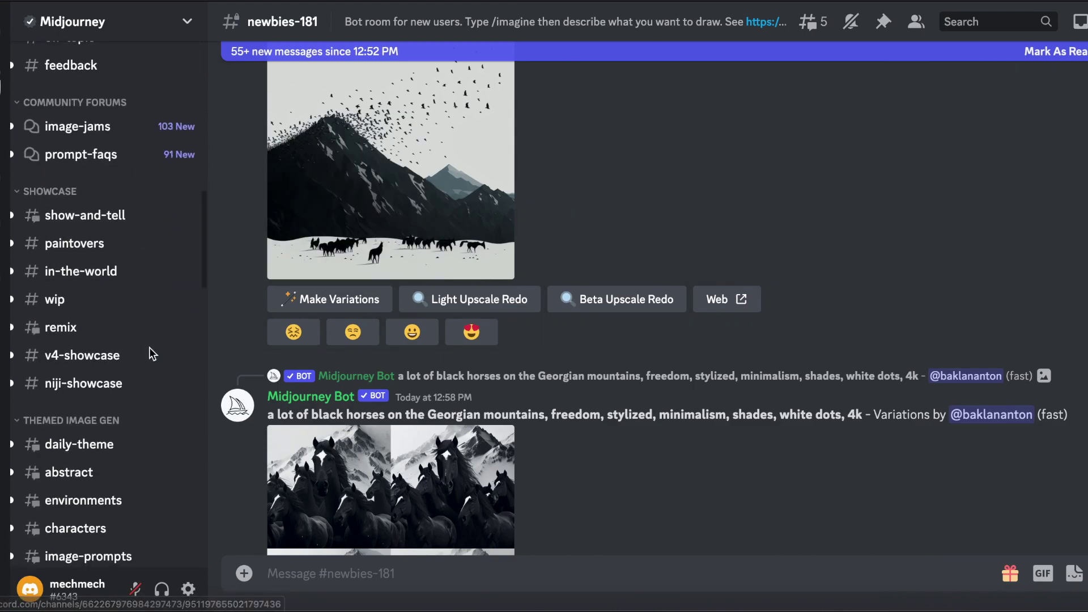
{"action": "left_click", "coordinate": [102, 244]}
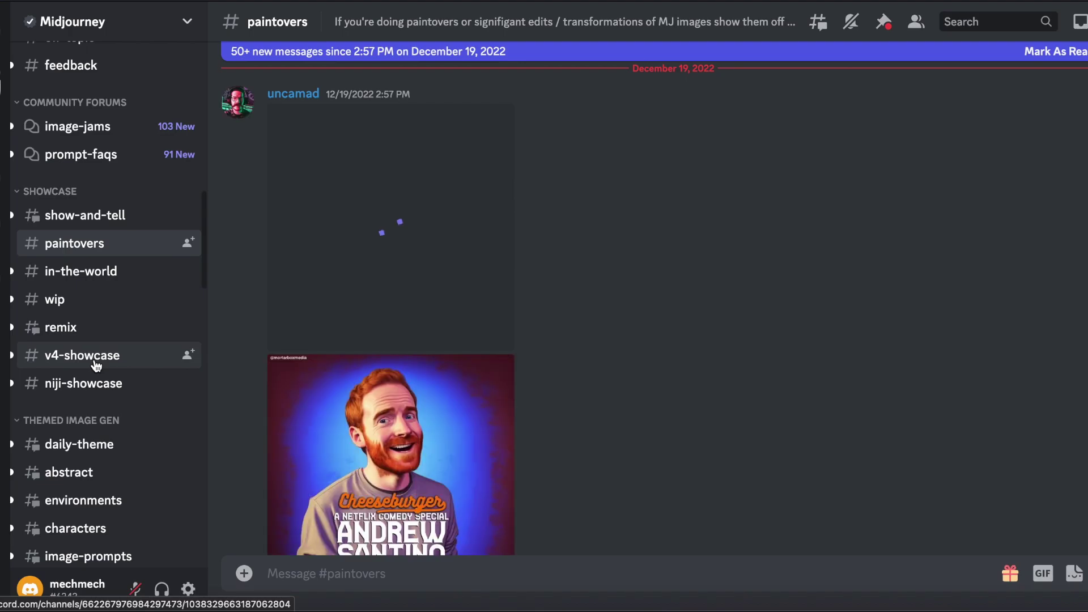
{"action": "scroll", "coordinate": [95, 365], "scroll_direction": "down", "scroll_amount": 4}
{"action": "left_click", "coordinate": [114, 365]}
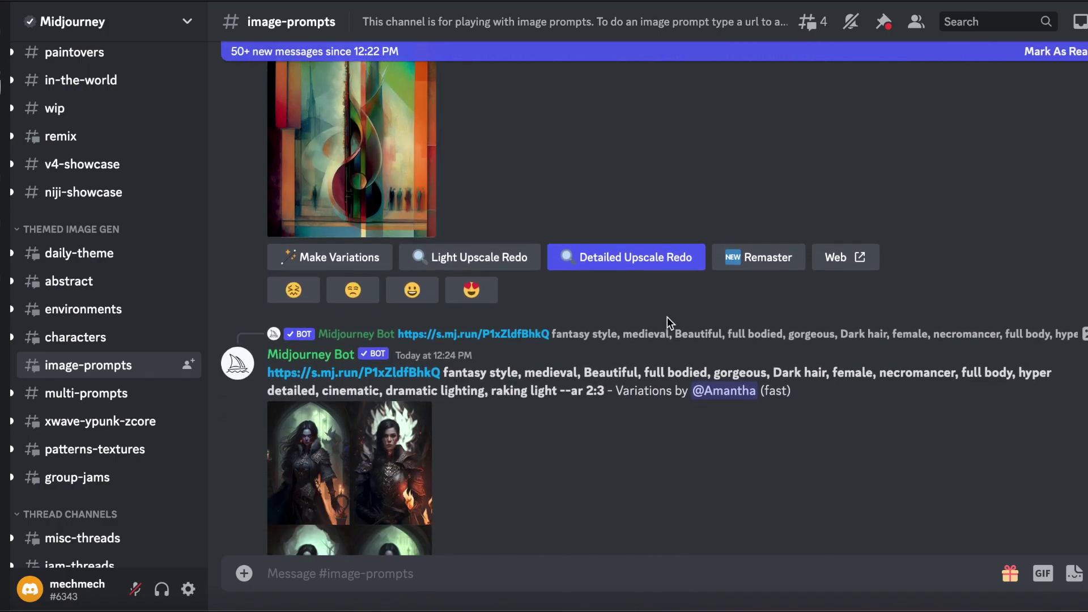
Open the multi-prompts channel and browse the generated wolf images
{"action": "left_click", "coordinate": [85, 393]}
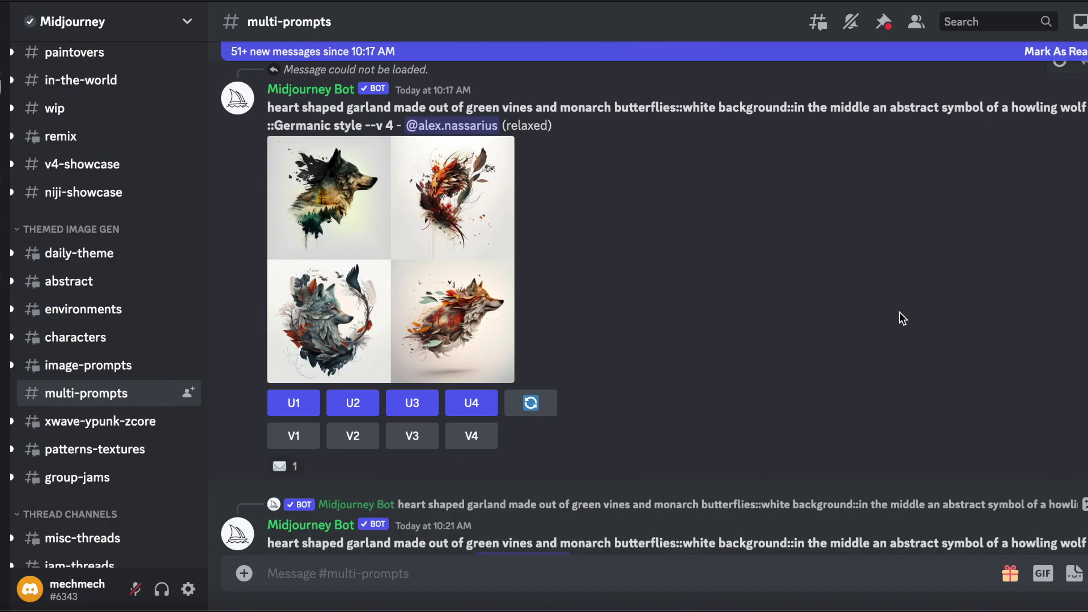
{"action": "scroll", "coordinate": [658, 399], "scroll_direction": "down", "scroll_amount": 10}
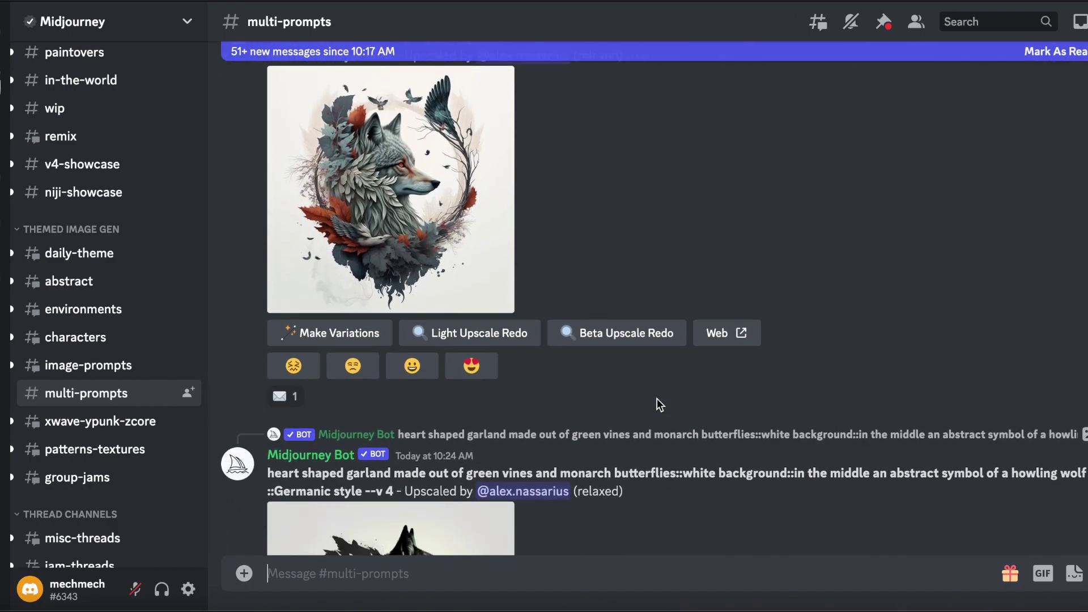
{"action": "scroll", "coordinate": [658, 399], "scroll_direction": "down", "scroll_amount": 3}
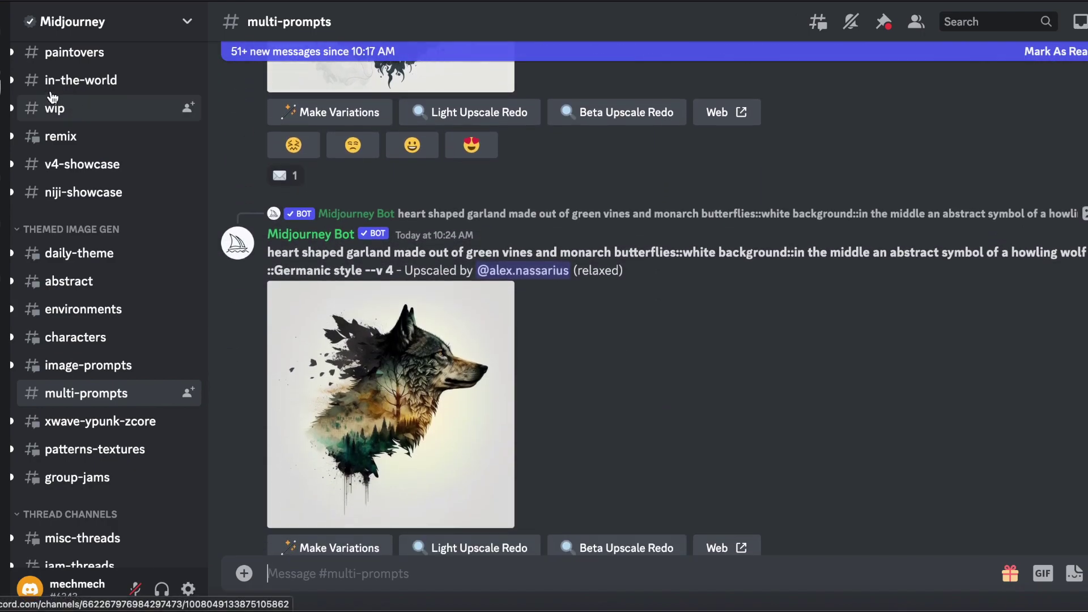
Return to the Midjourney Bot direct messages and review the "A DOG" image grid, its variations and the upscaled image
{"action": "left_click", "coordinate": [5, 32]}
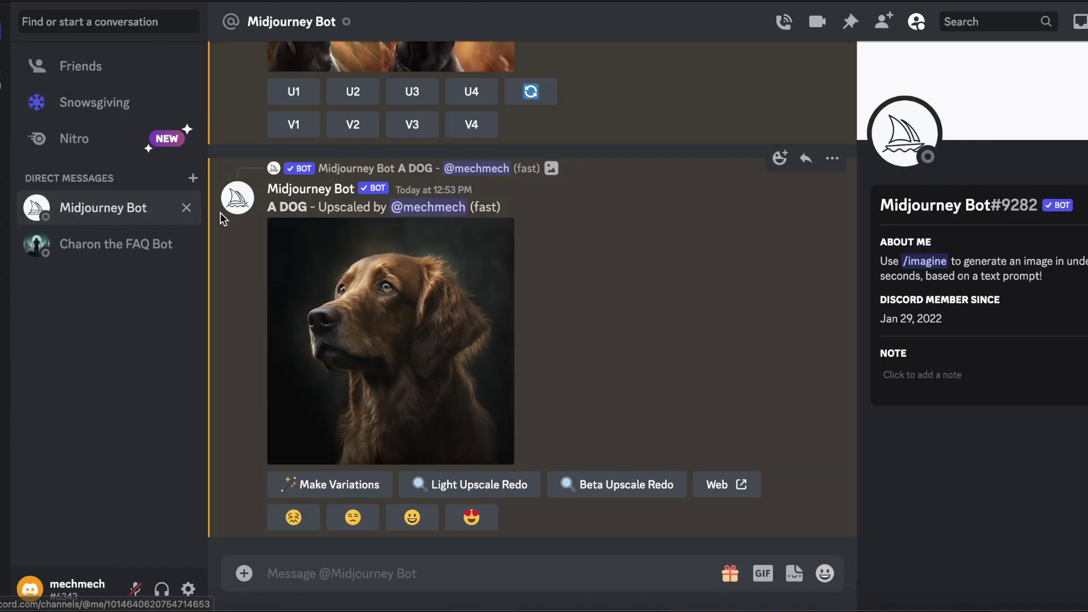
{"action": "scroll", "coordinate": [602, 234], "scroll_direction": "up", "scroll_amount": 10}
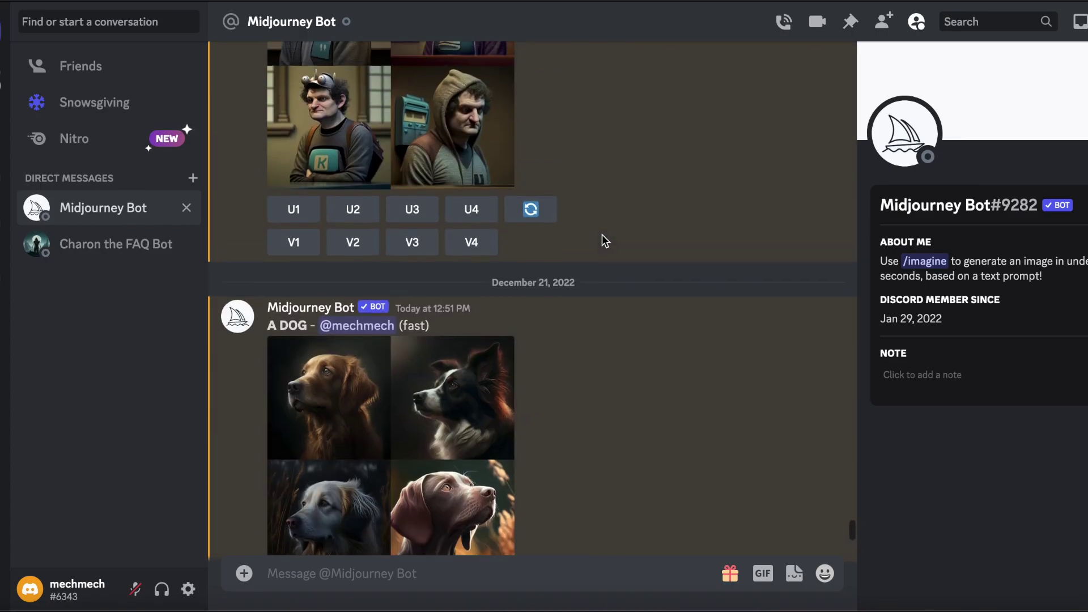
{"action": "scroll", "coordinate": [601, 233], "scroll_direction": "down", "scroll_amount": 8}
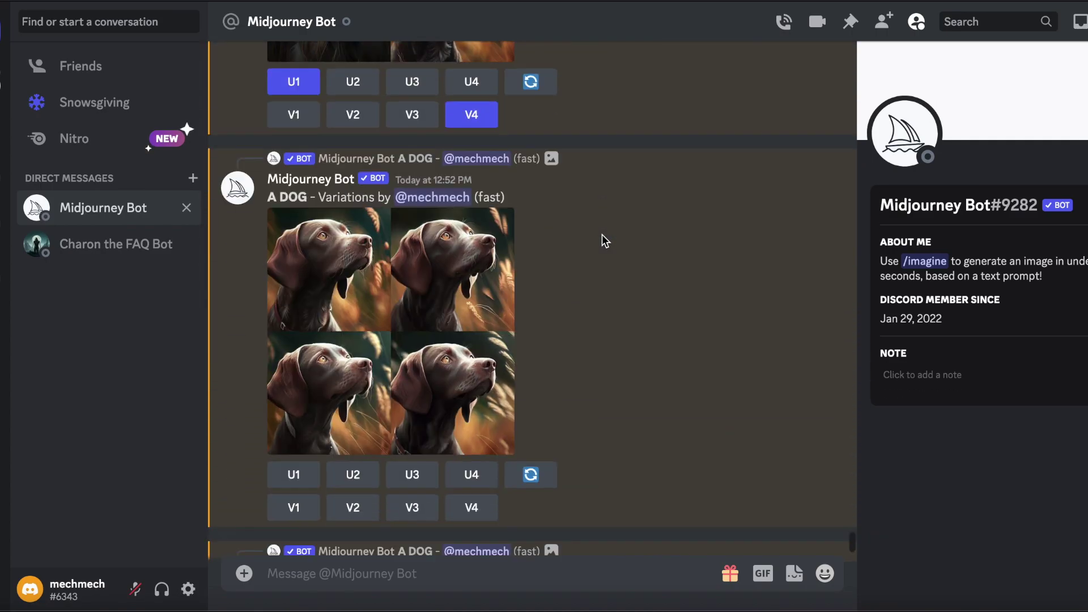
{"action": "scroll", "coordinate": [602, 233], "scroll_direction": "up", "scroll_amount": 8}
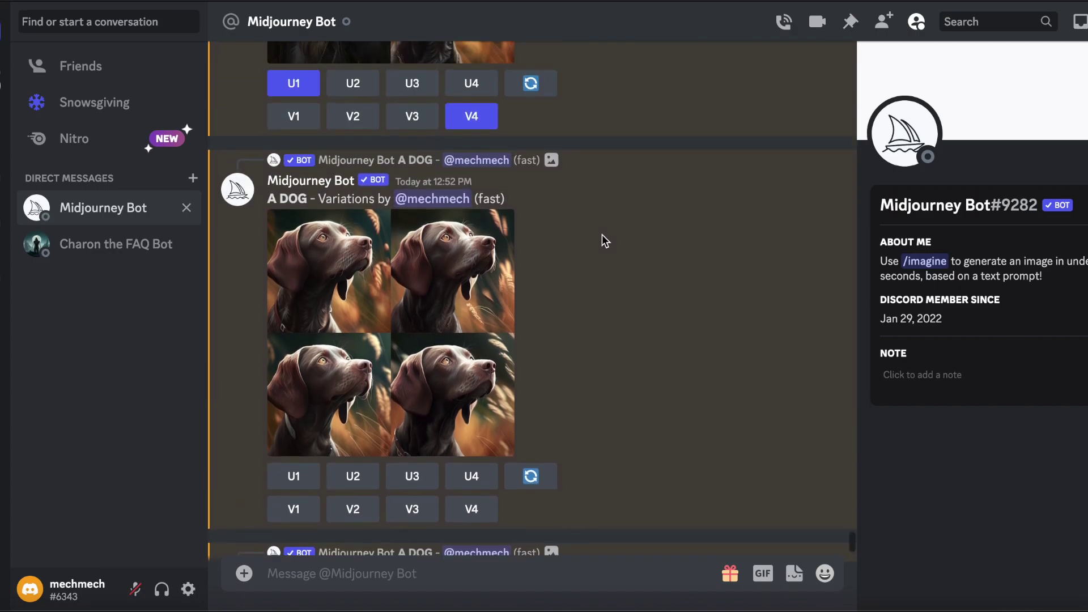
{"action": "scroll", "coordinate": [602, 233], "scroll_direction": "up", "scroll_amount": 1}
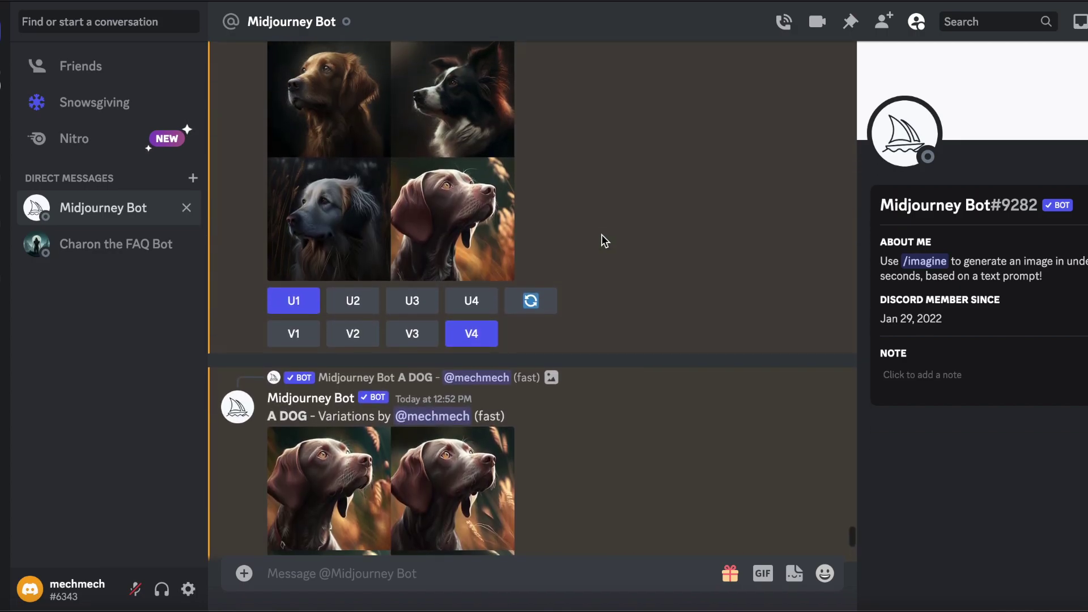
{"action": "scroll", "coordinate": [601, 233], "scroll_direction": "up", "scroll_amount": 1}
{"action": "scroll", "coordinate": [601, 233], "scroll_direction": "down", "scroll_amount": 6}
{"action": "scroll", "coordinate": [602, 236], "scroll_direction": "down", "scroll_amount": 6}
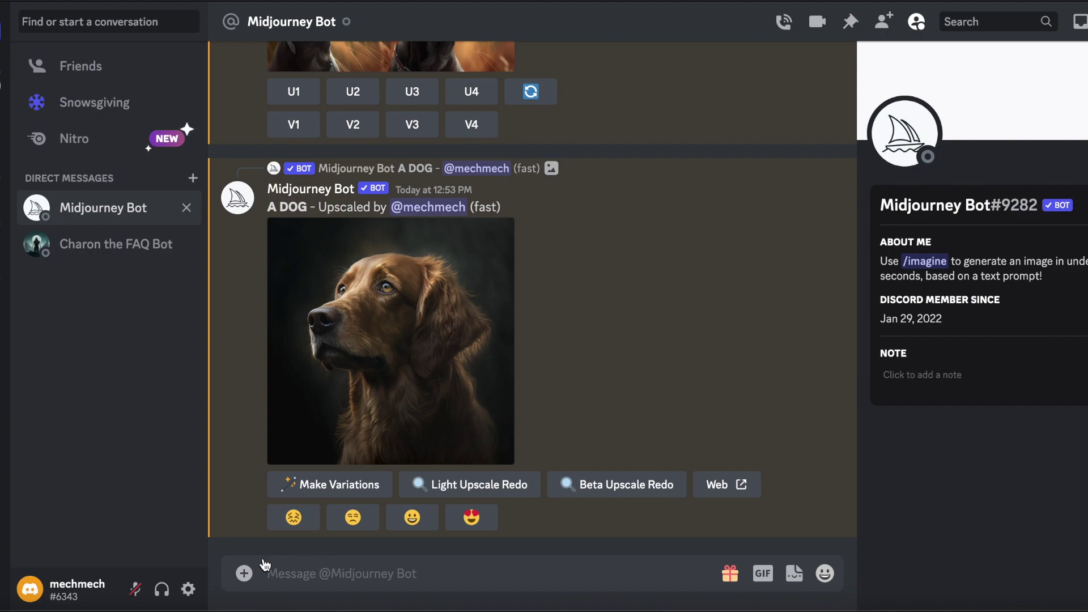
Send the Midjourney Bot an /imagine command with the prompt "a cat"
{"action": "left_click", "coordinate": [419, 583]}
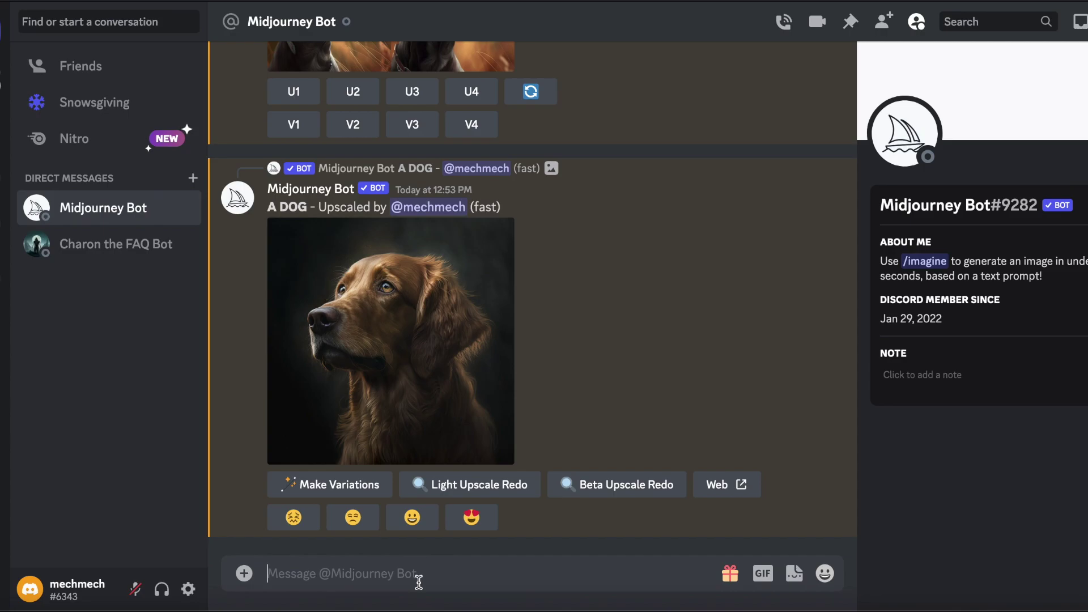
{"action": "type", "text": "/"}
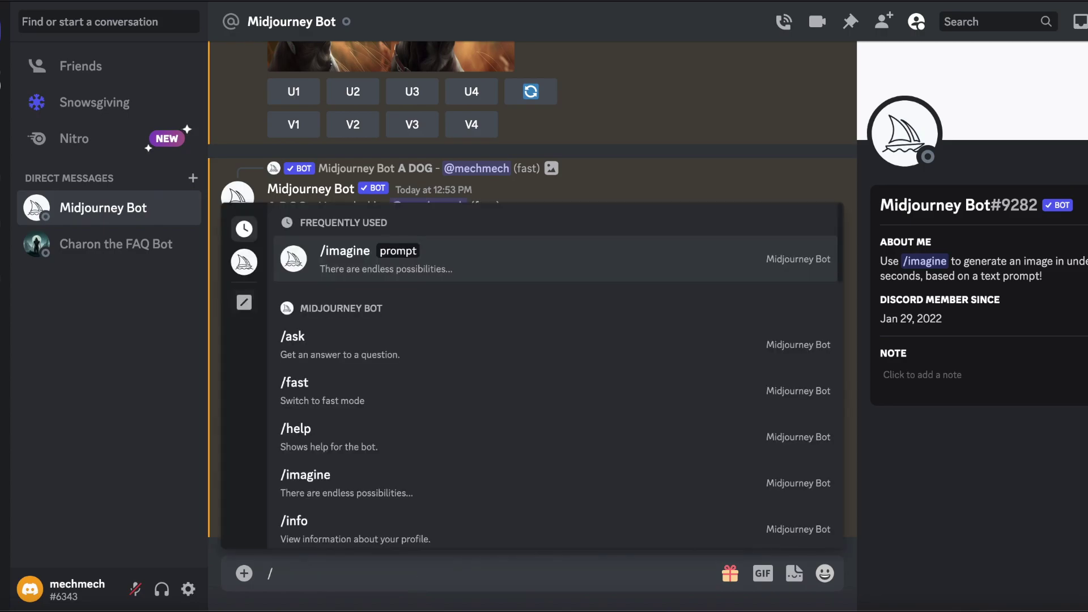
{"action": "left_click", "coordinate": [408, 260]}
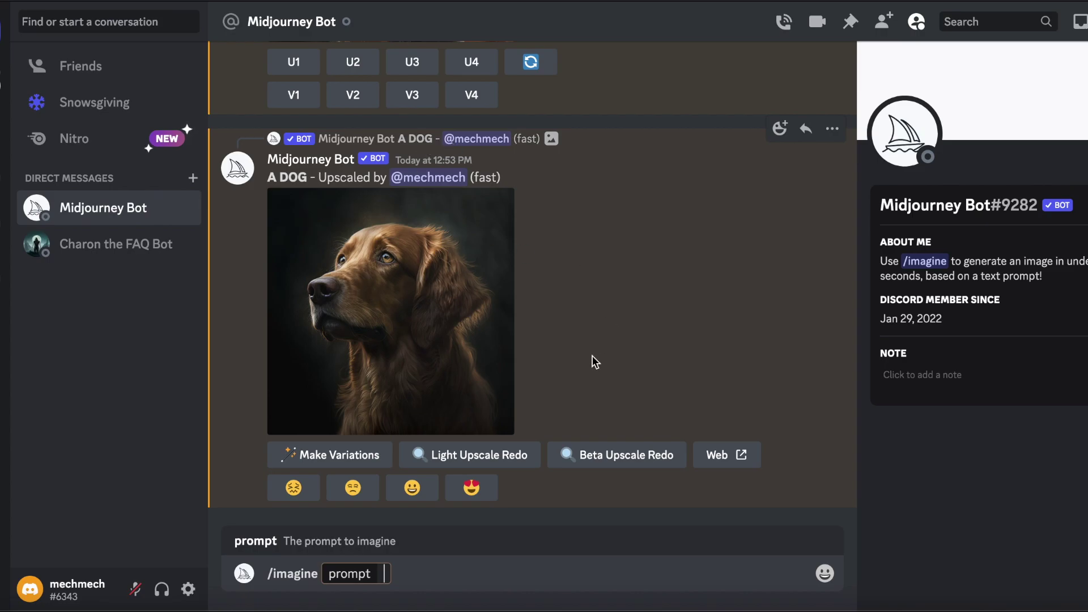
{"action": "type", "text": "a cat"}
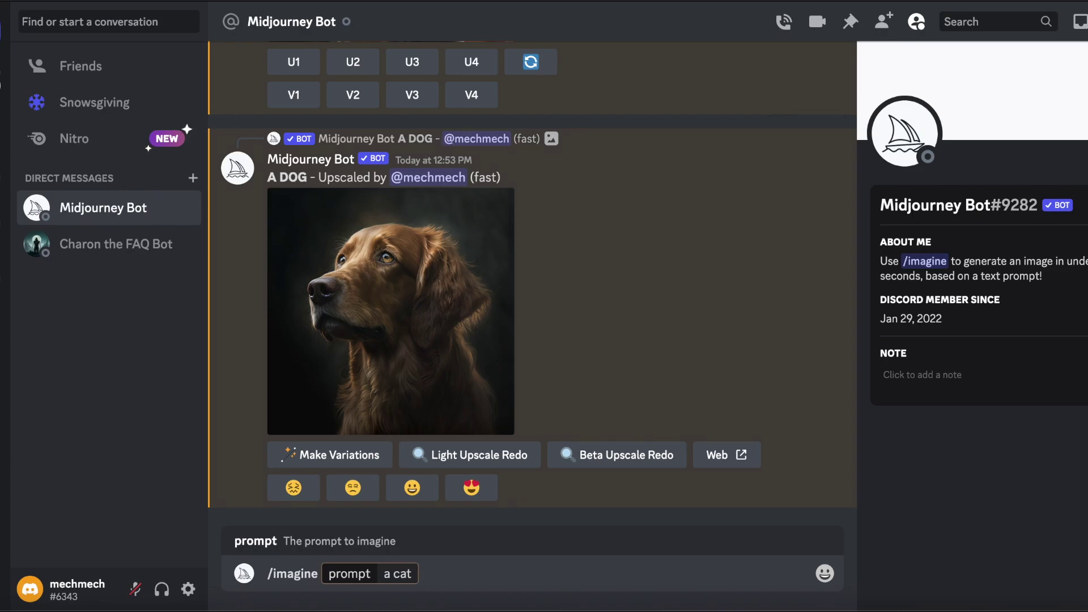
{"action": "key", "text": "Return"}
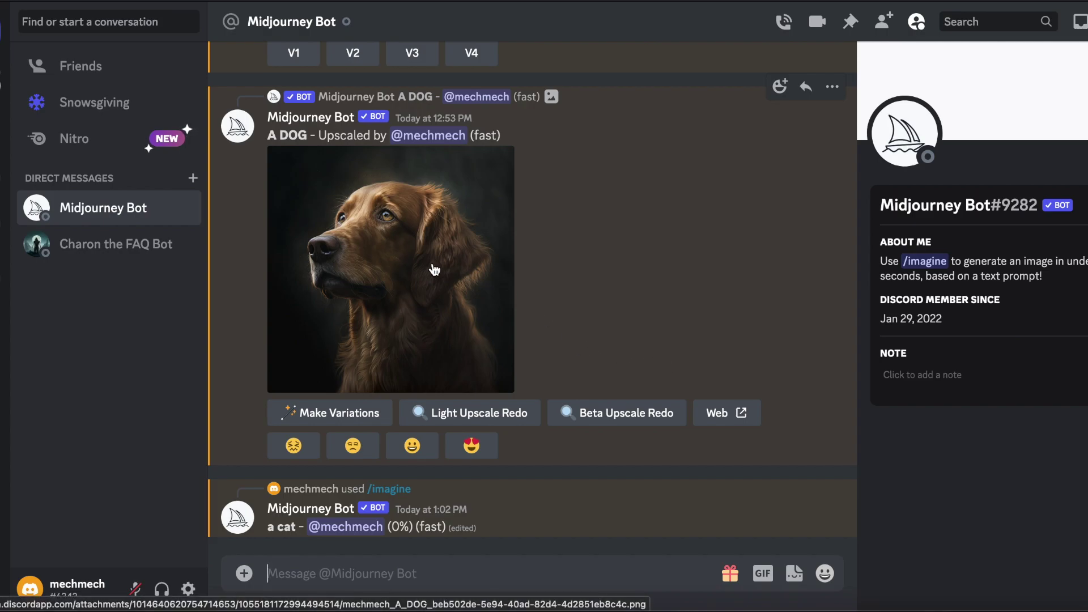
Compare the original "A DOG" grid with its upscaled image and its four variations in the chat history
{"action": "scroll", "coordinate": [433, 265], "scroll_direction": "up", "scroll_amount": 3}
{"action": "scroll", "coordinate": [433, 266], "scroll_direction": "up", "scroll_amount": 10}
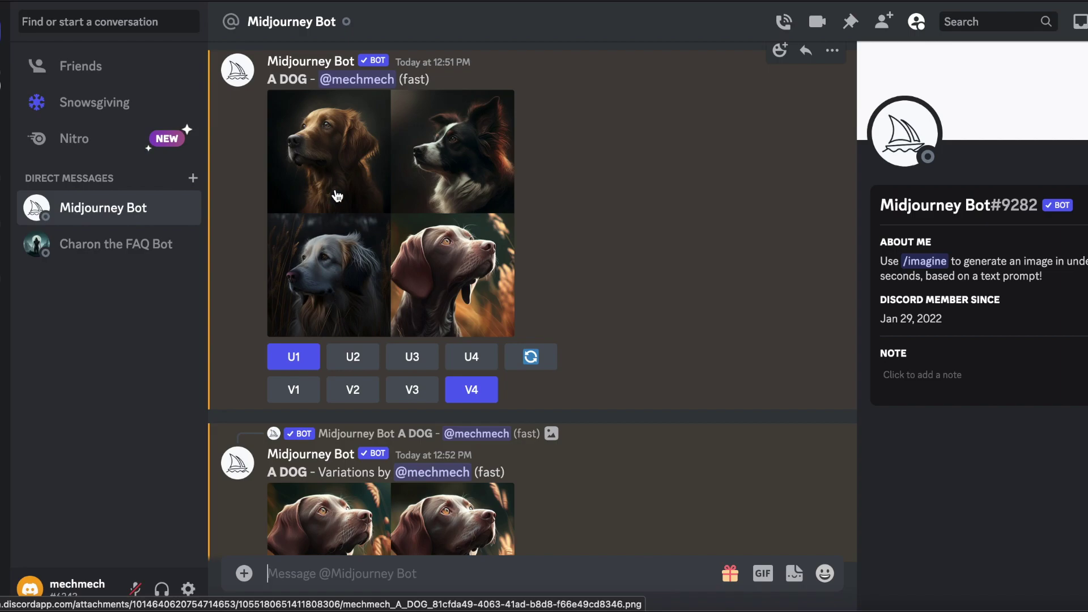
{"action": "scroll", "coordinate": [337, 196], "scroll_direction": "down", "scroll_amount": 10}
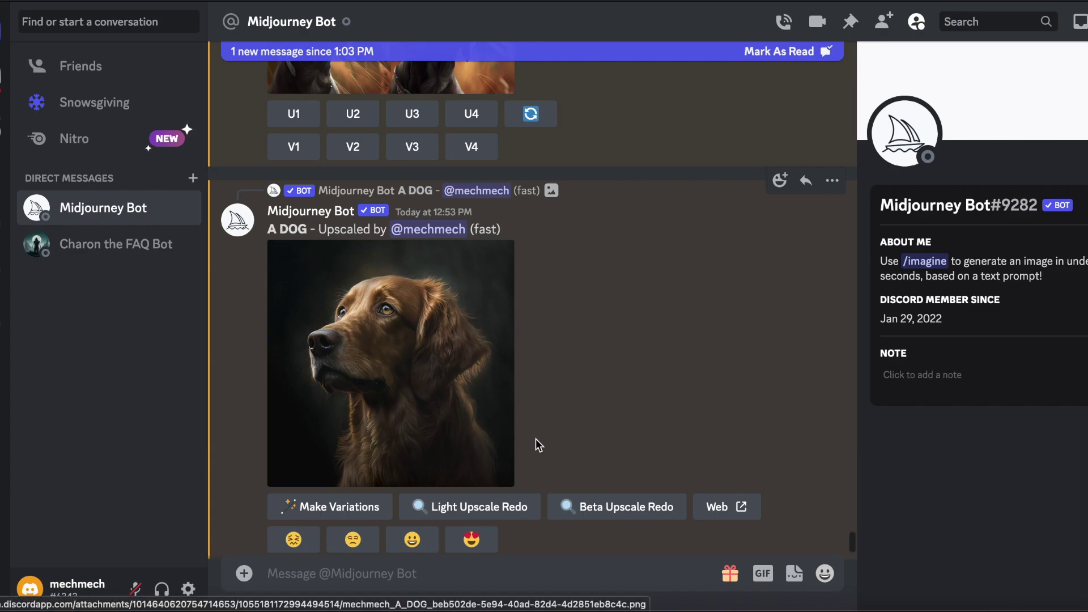
{"action": "scroll", "coordinate": [501, 309], "scroll_direction": "up", "scroll_amount": 10}
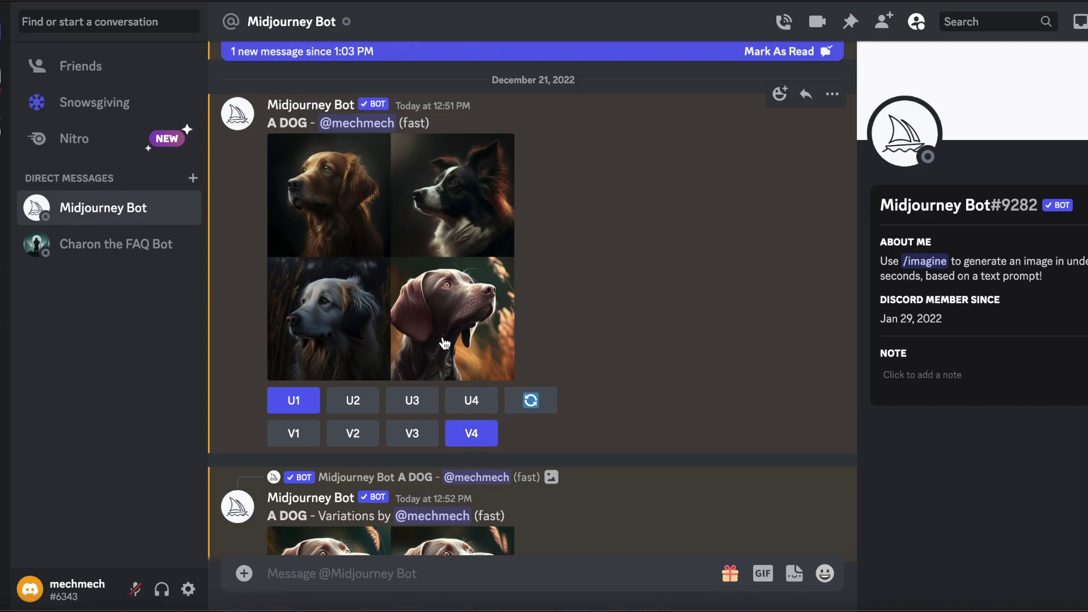
{"action": "scroll", "coordinate": [468, 317], "scroll_direction": "down", "scroll_amount": 6}
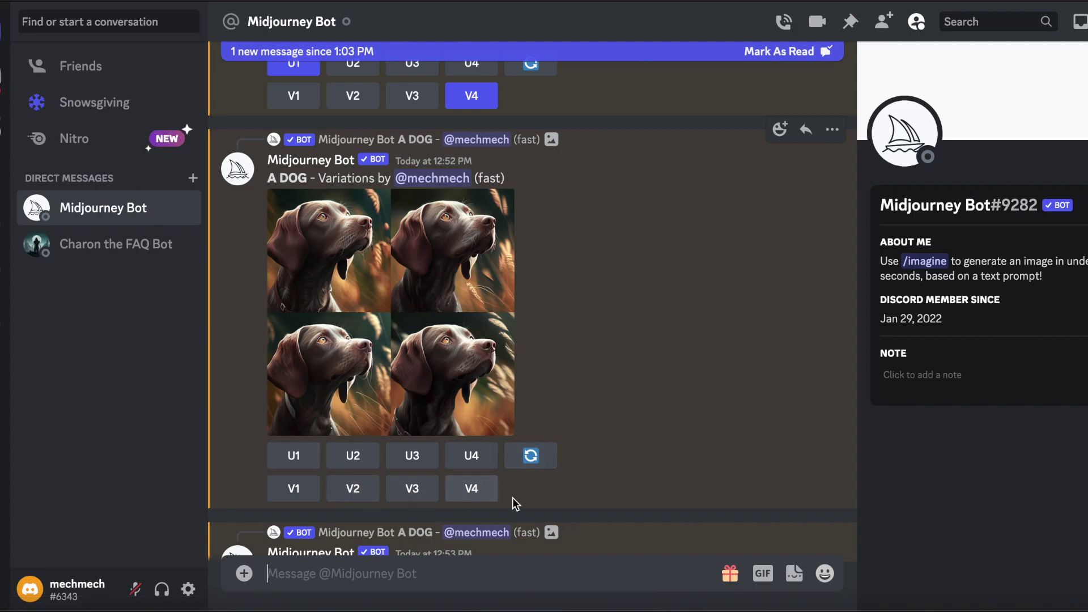
Go to the newly generated "a cat" grid, view it enlarged and close the preview
{"action": "scroll", "coordinate": [679, 396], "scroll_direction": "down", "scroll_amount": 10}
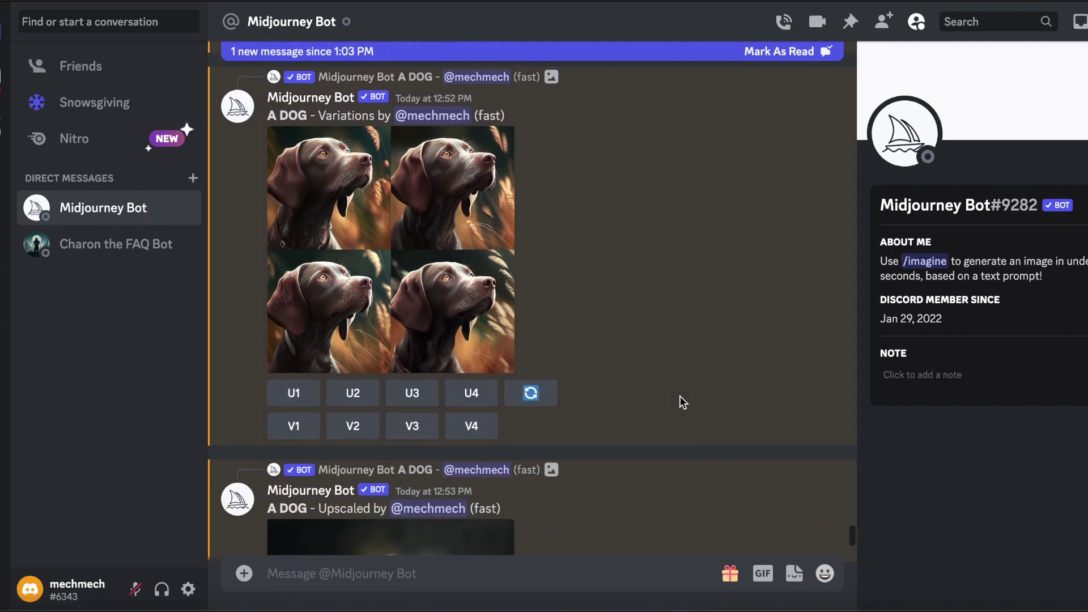
{"action": "scroll", "coordinate": [679, 394], "scroll_direction": "down", "scroll_amount": 2}
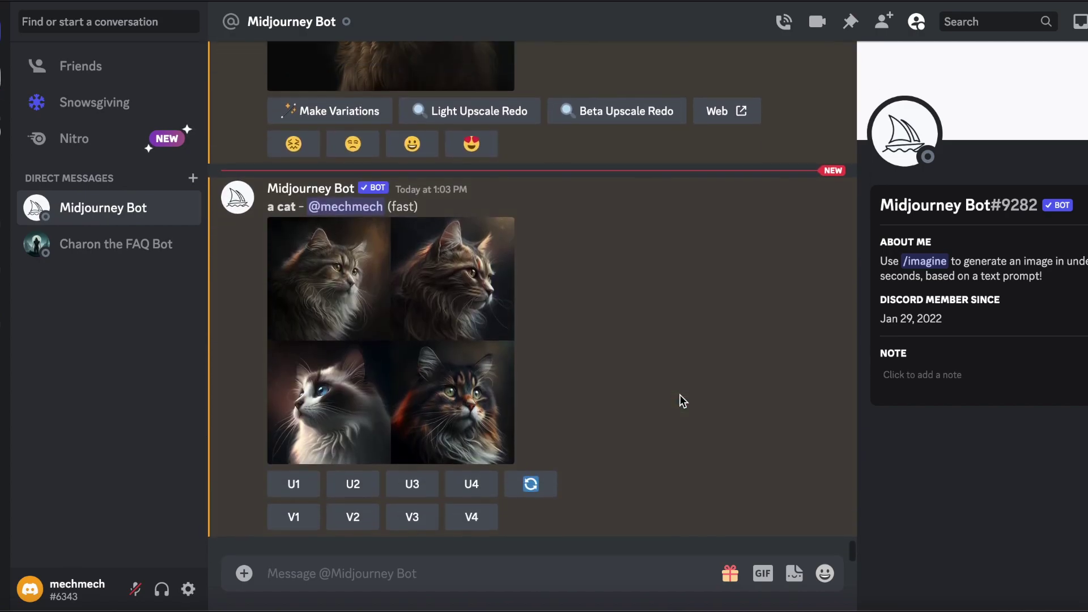
{"action": "left_click", "coordinate": [362, 329]}
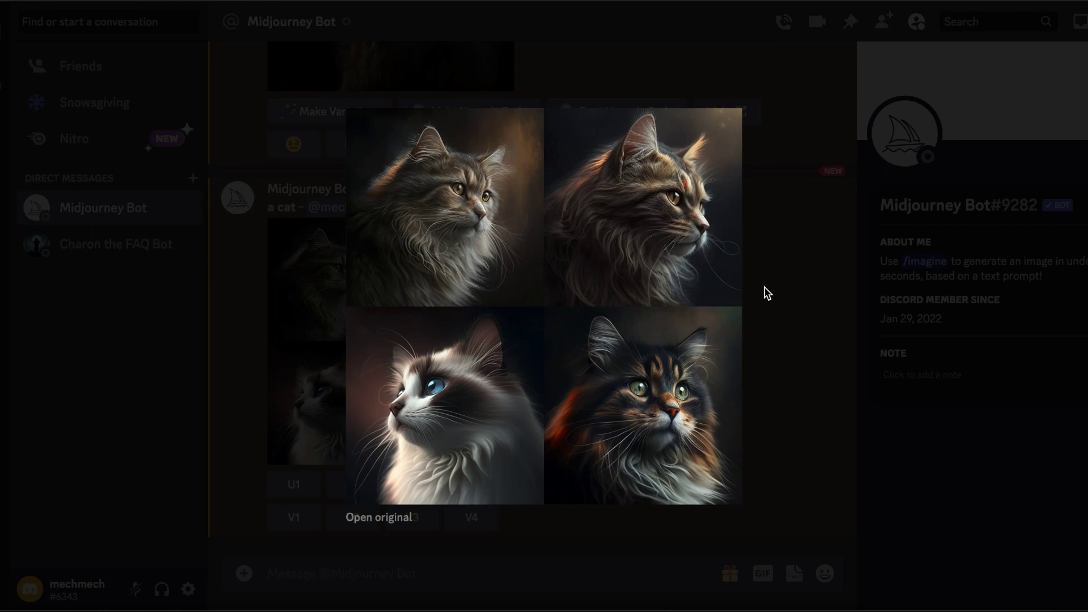
{"action": "left_click", "coordinate": [767, 293]}
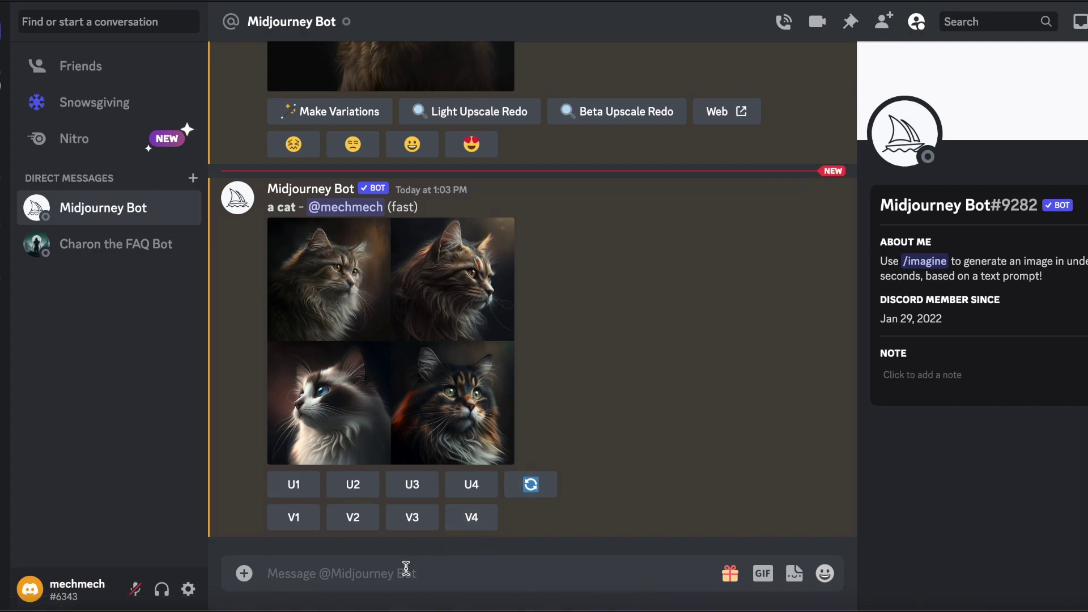
Send the Midjourney Bot an /imagine command with the prompt "a cat standing on a table"
{"action": "type", "text": "/"}
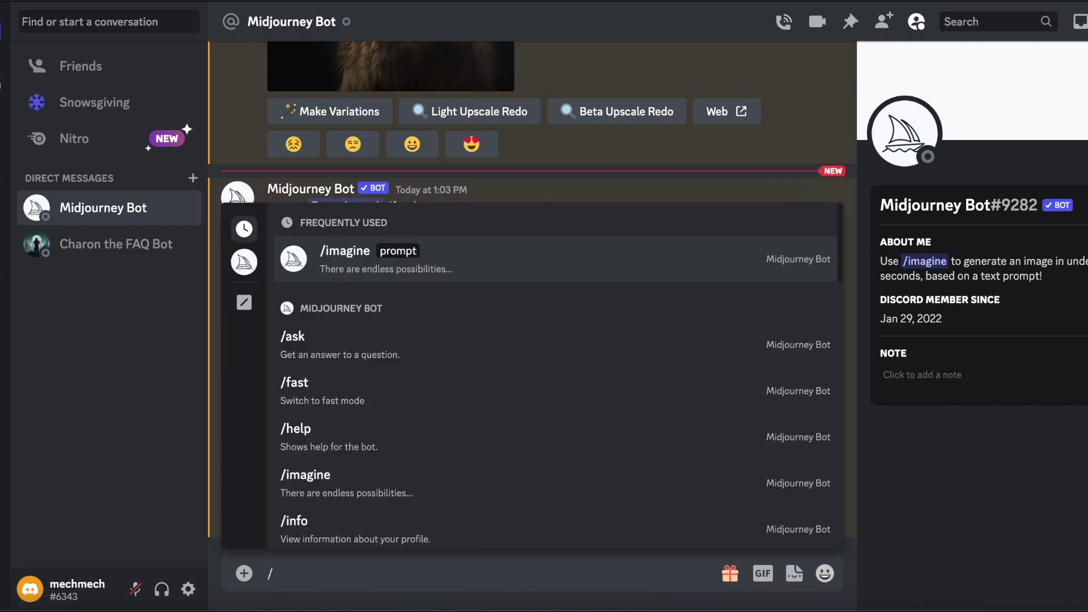
{"action": "left_click", "coordinate": [437, 262]}
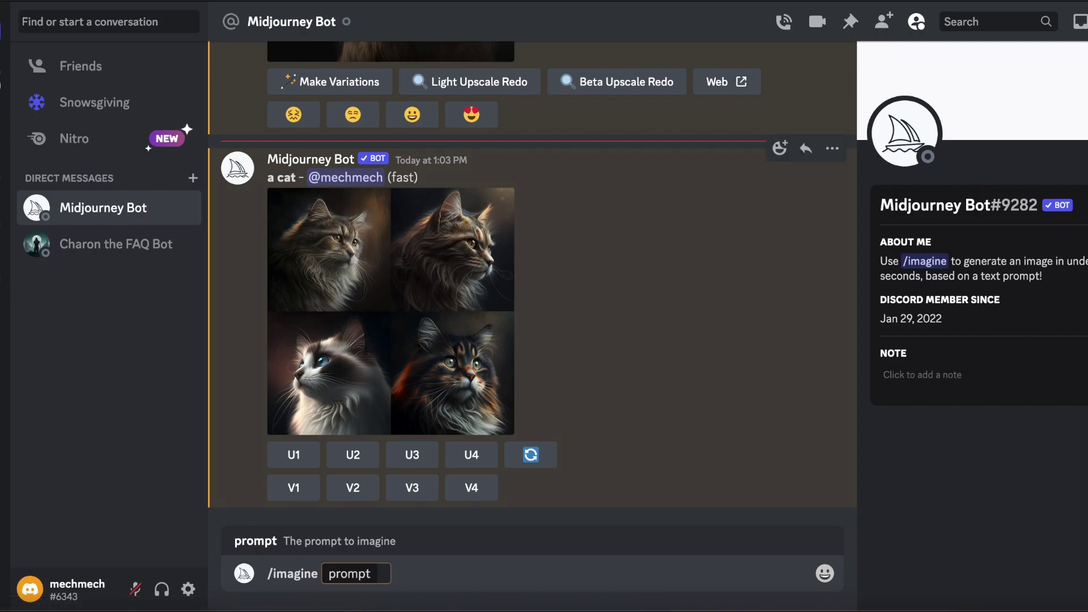
{"action": "type", "text": "a cat st"}
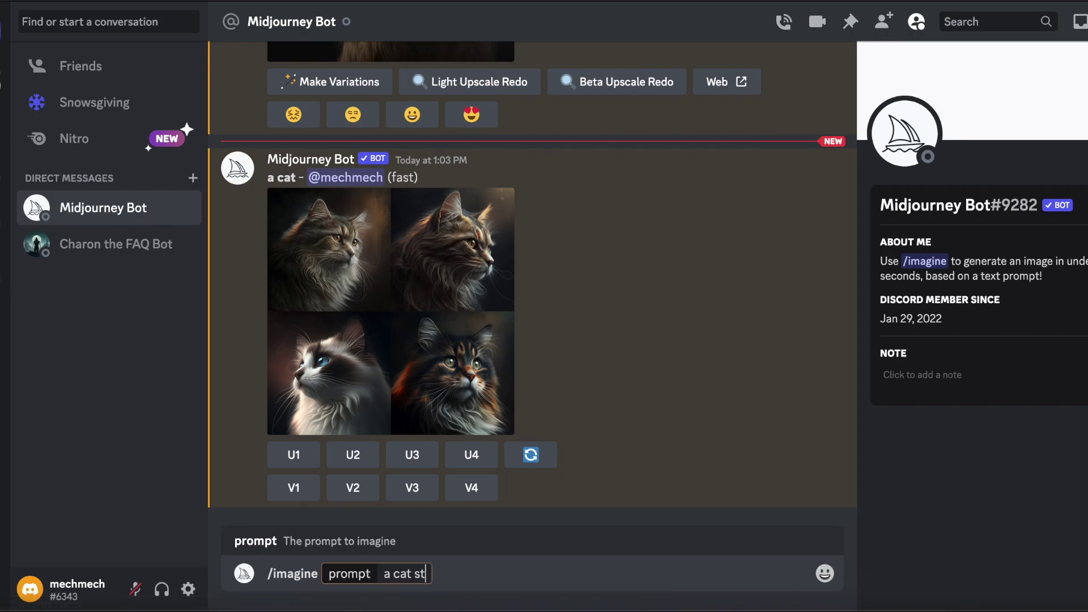
{"action": "type", "text": "anding on a"}
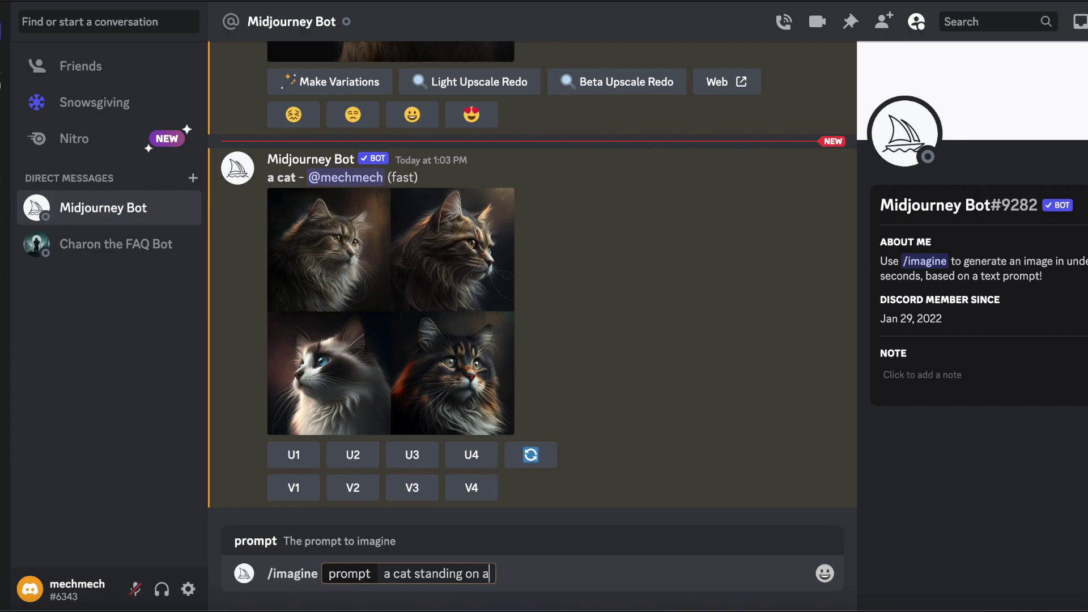
{"action": "type", "text": " table"}
{"action": "key", "text": "Return"}
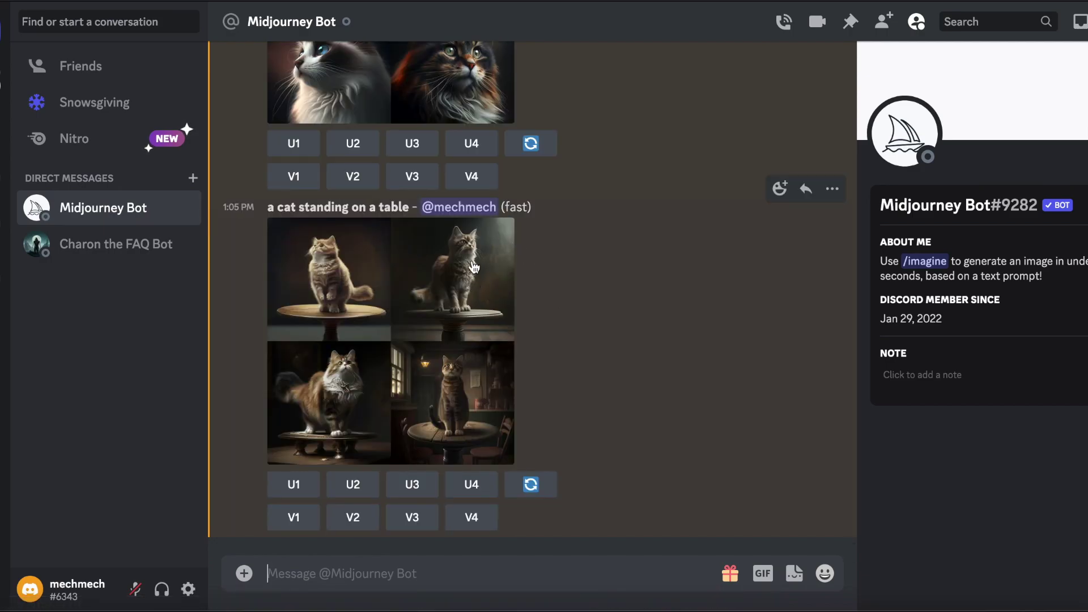
Examine the four "a cat standing on a table" images in the enlarged preview and close it
{"action": "left_click", "coordinate": [372, 281]}
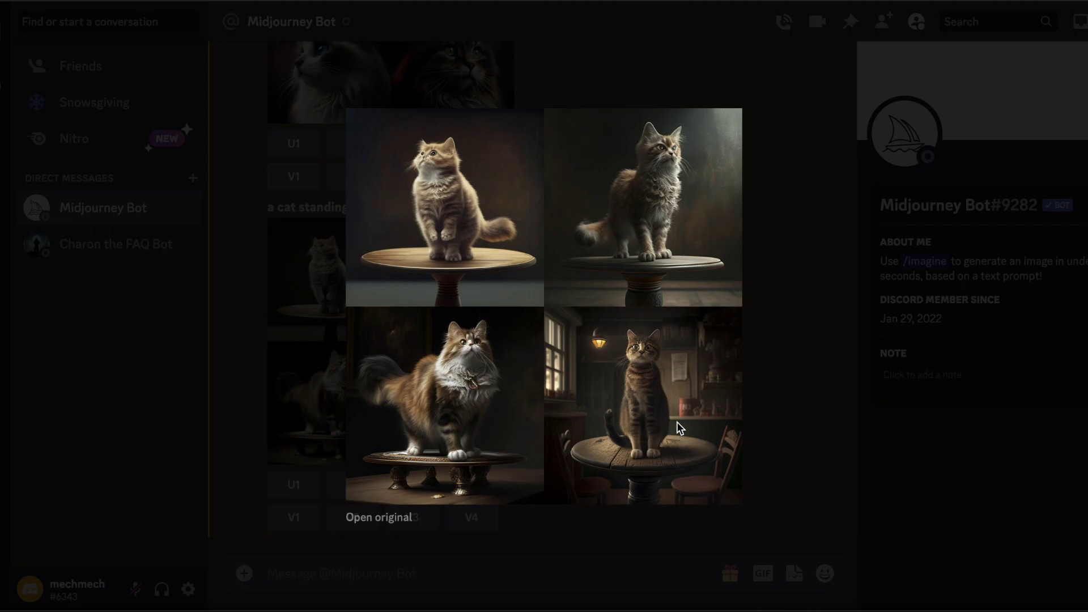
{"action": "left_click", "coordinate": [804, 387]}
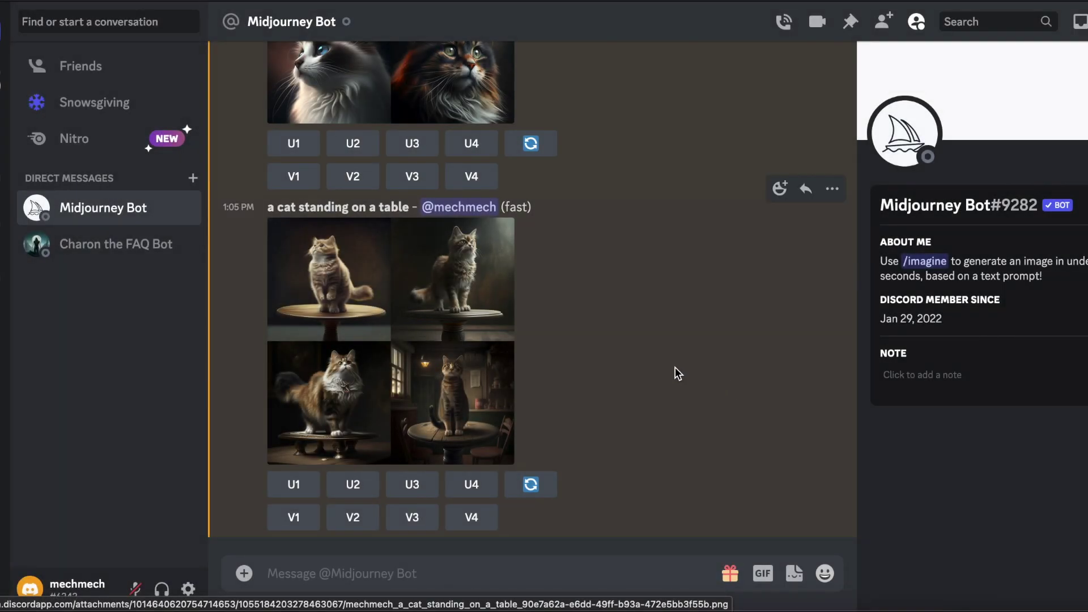
{"action": "left_click", "coordinate": [444, 403]}
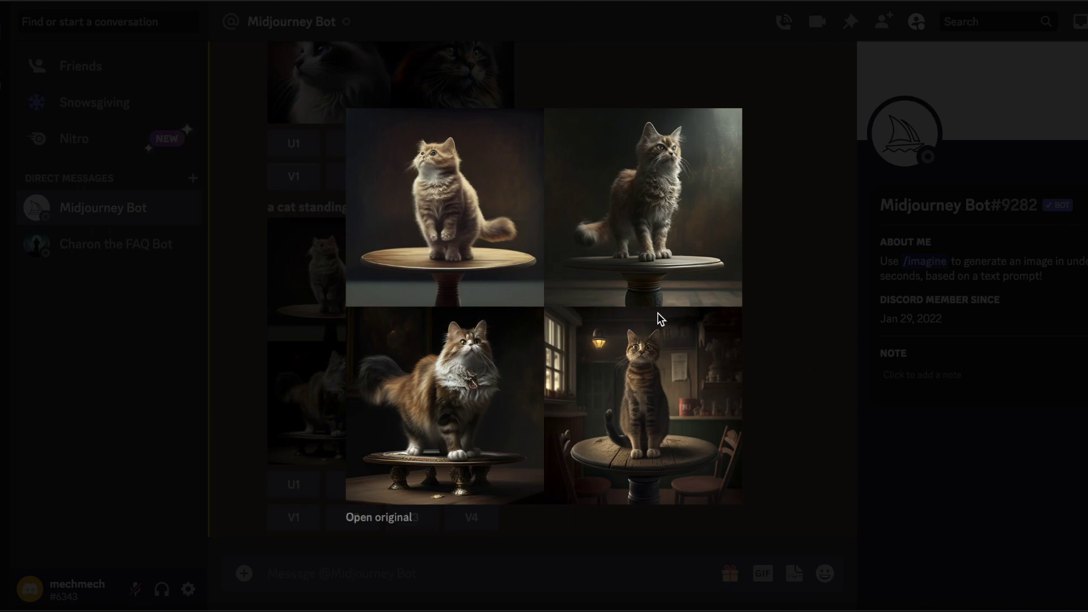
{"action": "left_click", "coordinate": [787, 347]}
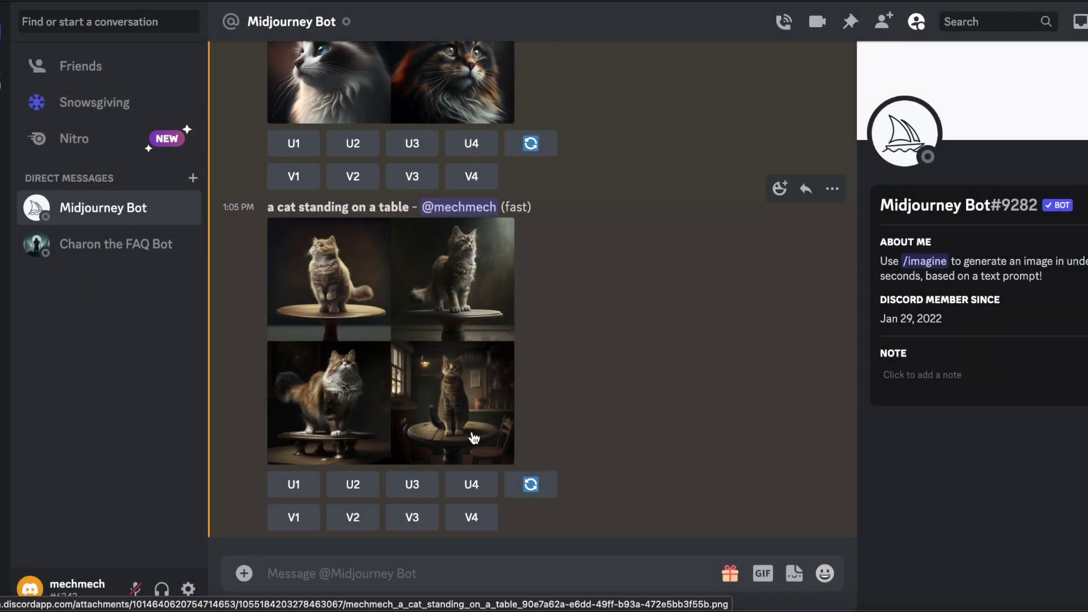
Generate variations of the fourth "a cat standing on a table" image and view the resulting grid enlarged
{"action": "left_click", "coordinate": [472, 517]}
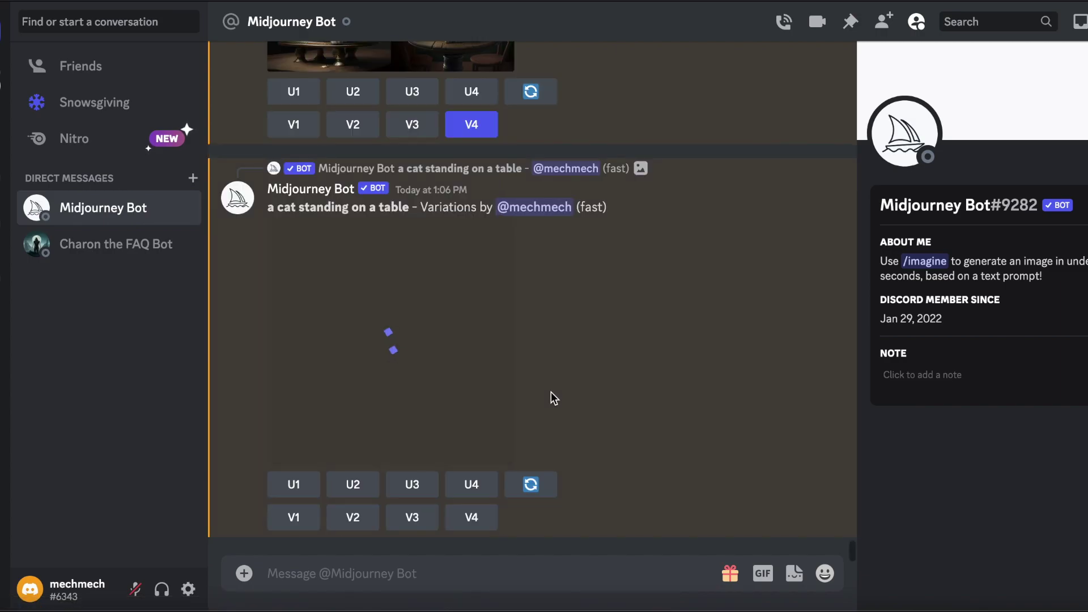
{"action": "left_click", "coordinate": [471, 349]}
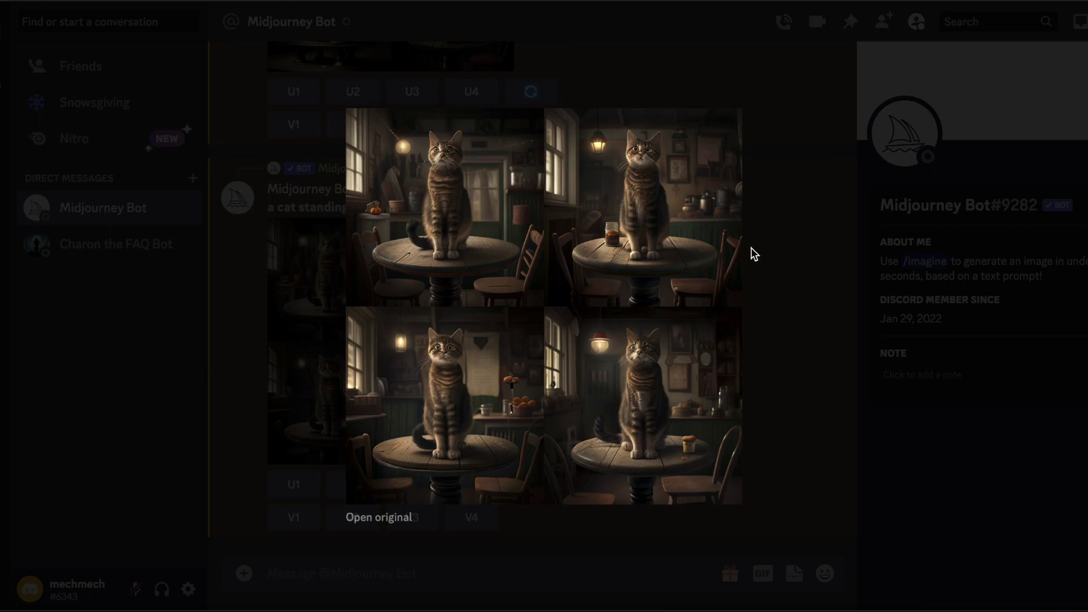
{"action": "left_click", "coordinate": [768, 247]}
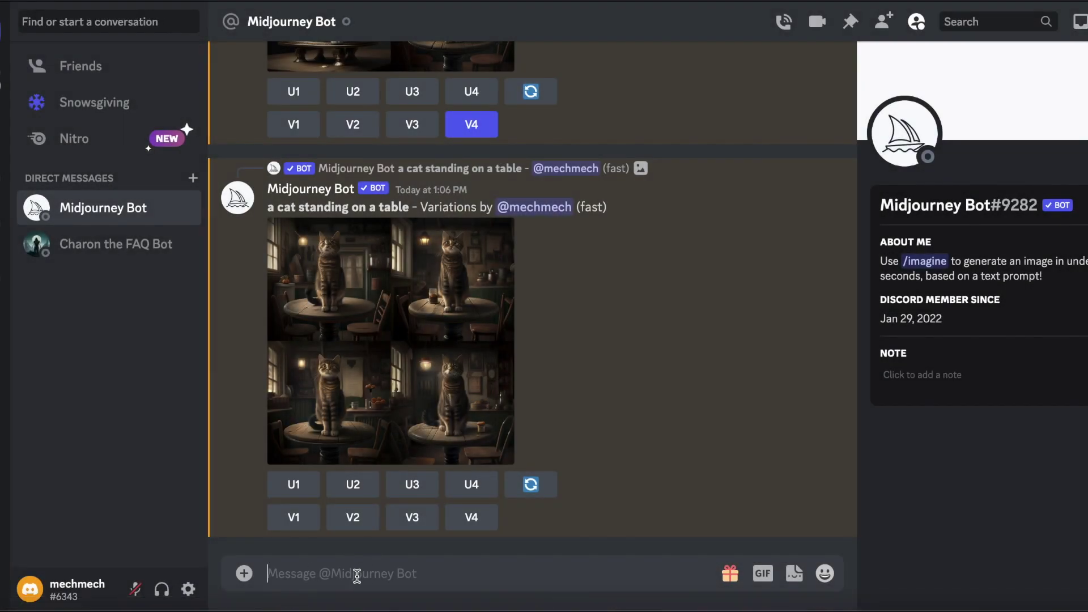
Send an /imagine command with the prompt "a cat standing on a table with a christmas tree in the background"
{"action": "type", "text": "/"}
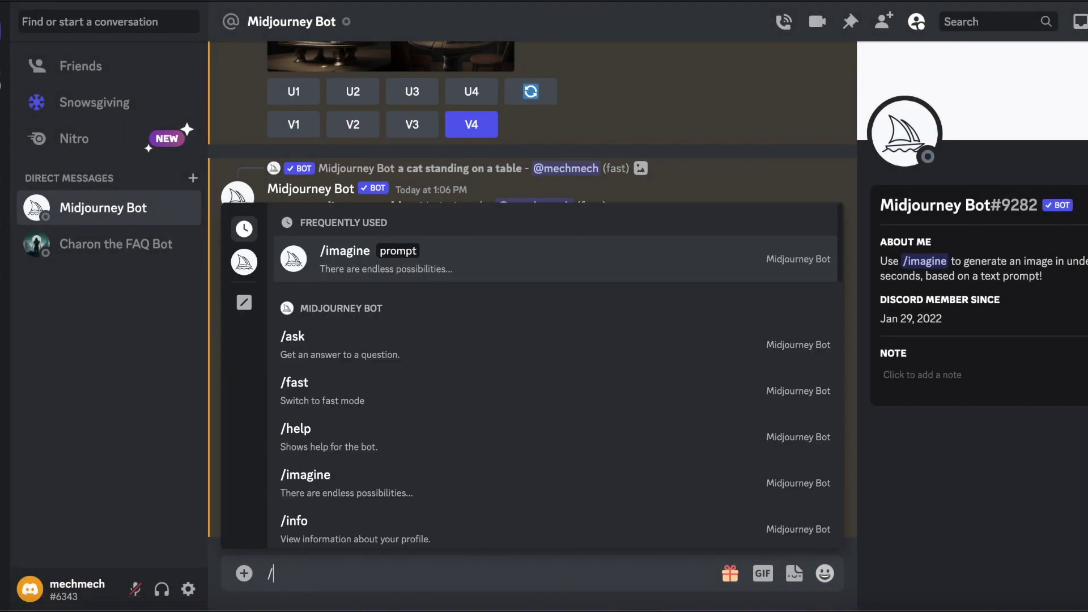
{"action": "key", "text": "Tab"}
{"action": "type", "text": "a cat stan"}
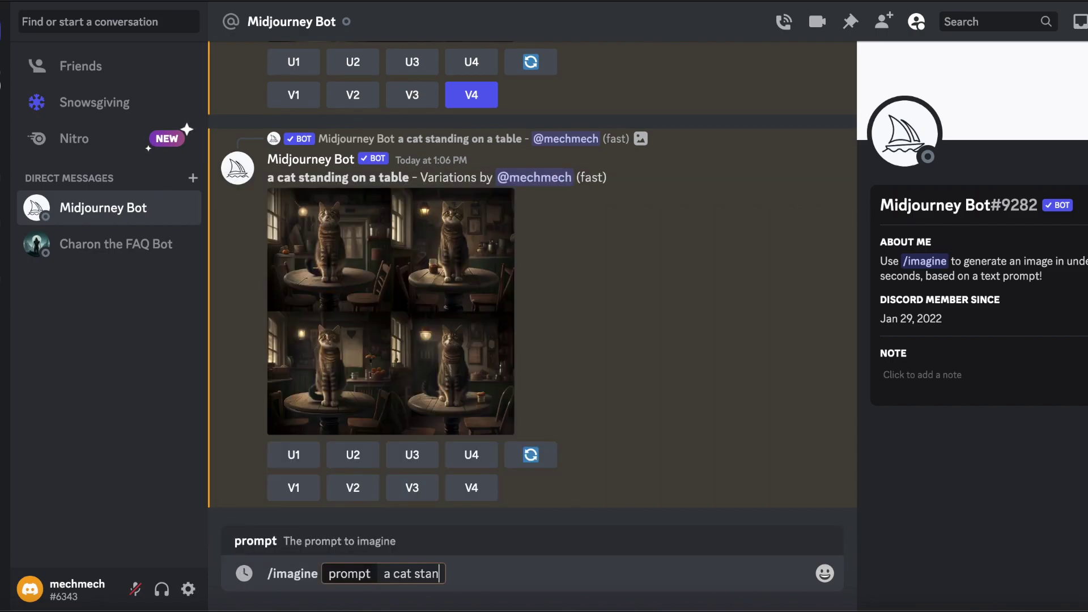
{"action": "type", "text": "ding on a"}
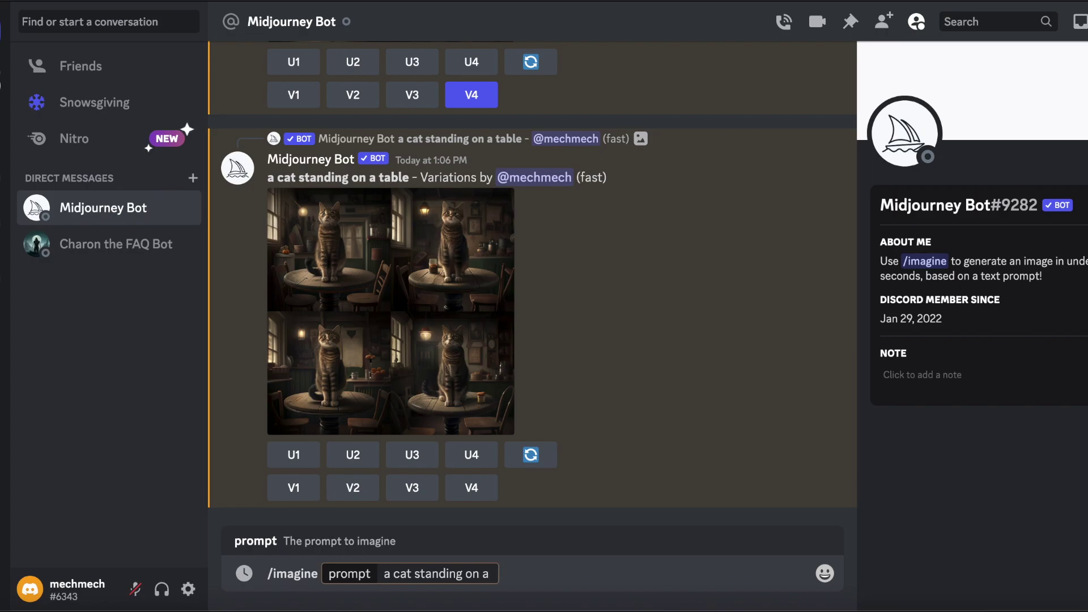
{"action": "type", "text": " table with a s"}
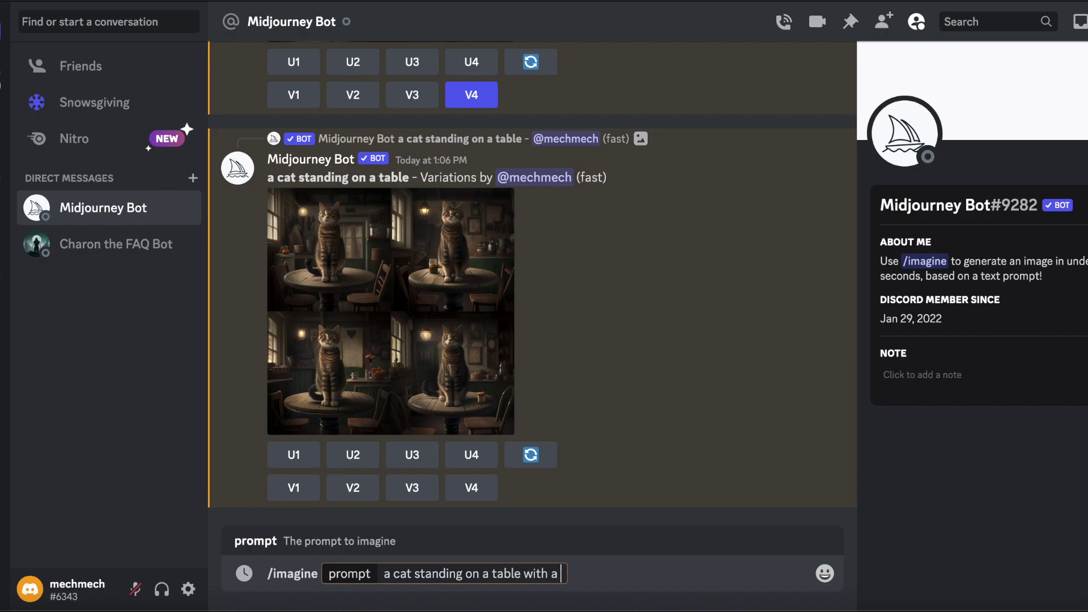
{"action": "type", "text": "christmas "}
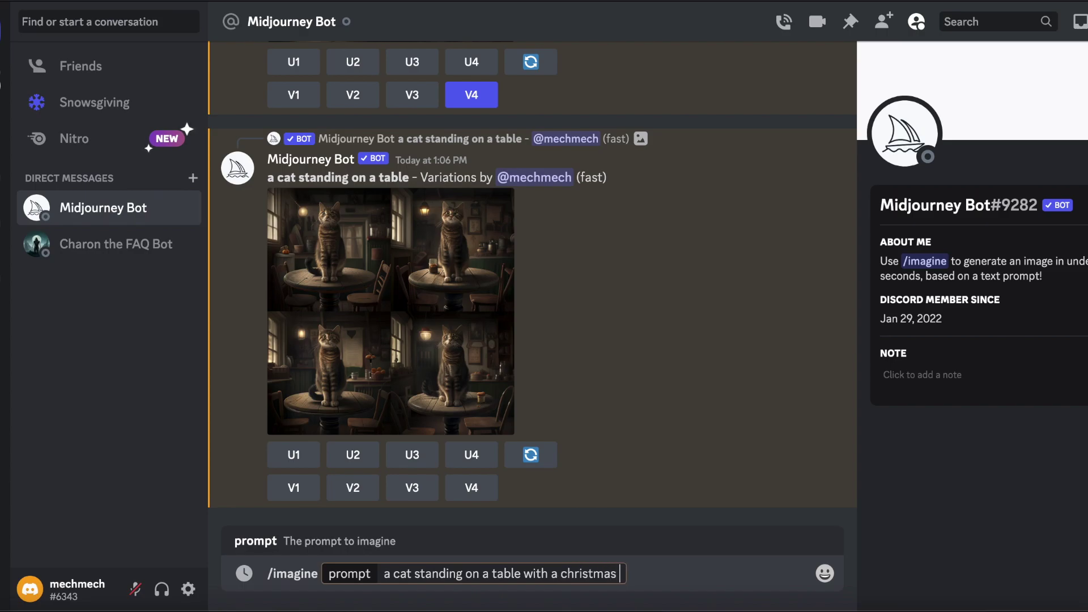
{"action": "type", "text": "tree in the ba"}
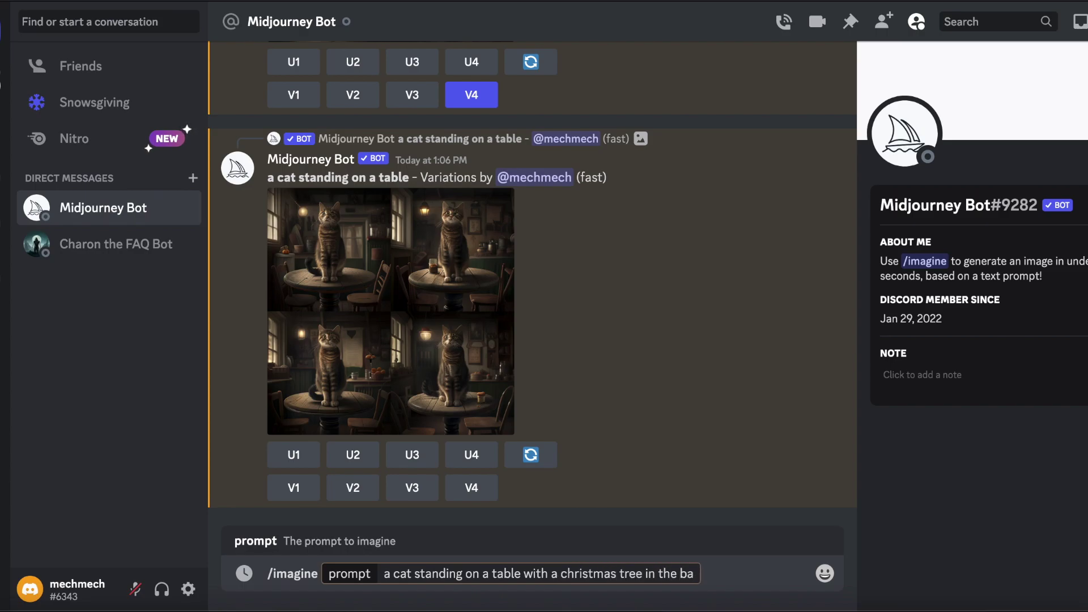
{"action": "type", "text": "ckground"}
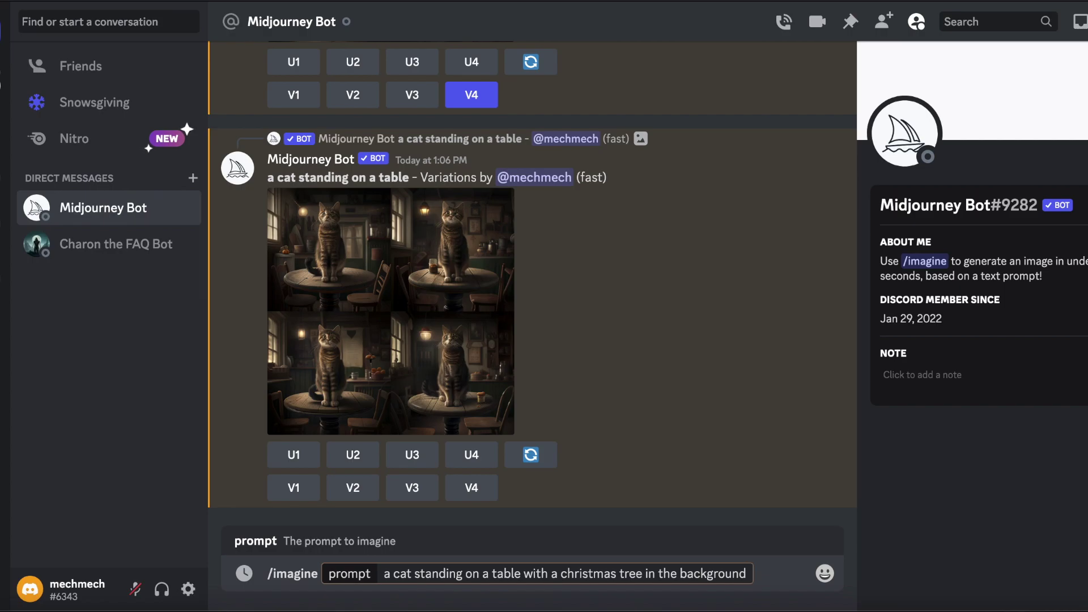
{"action": "key", "text": "Return"}
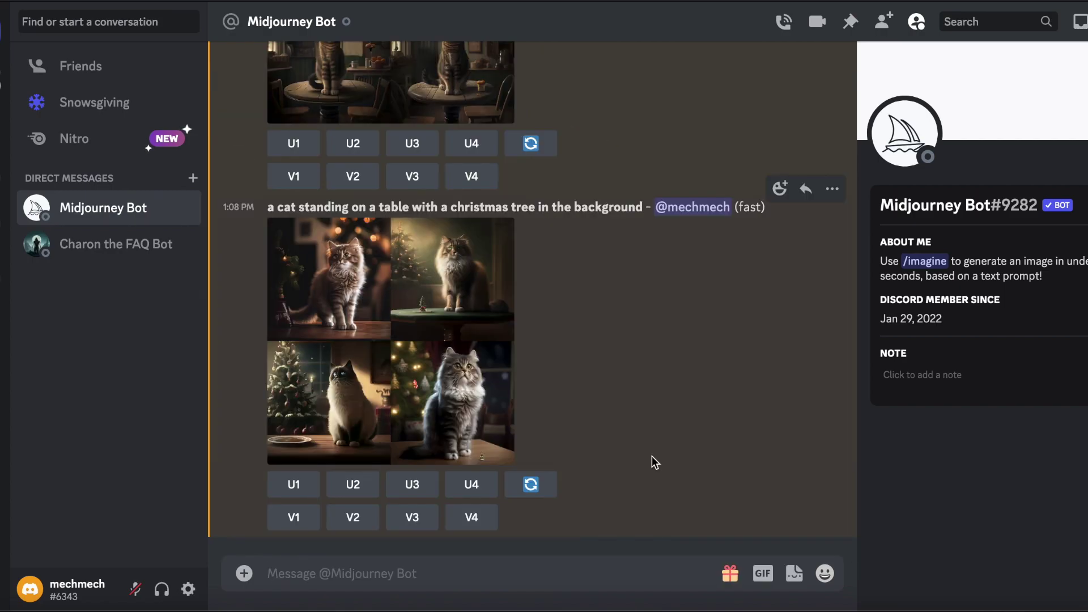
View the Christmas tree cat grid enlarged and compare it with the earlier "a cat standing on a table" variations
{"action": "left_click", "coordinate": [455, 361]}
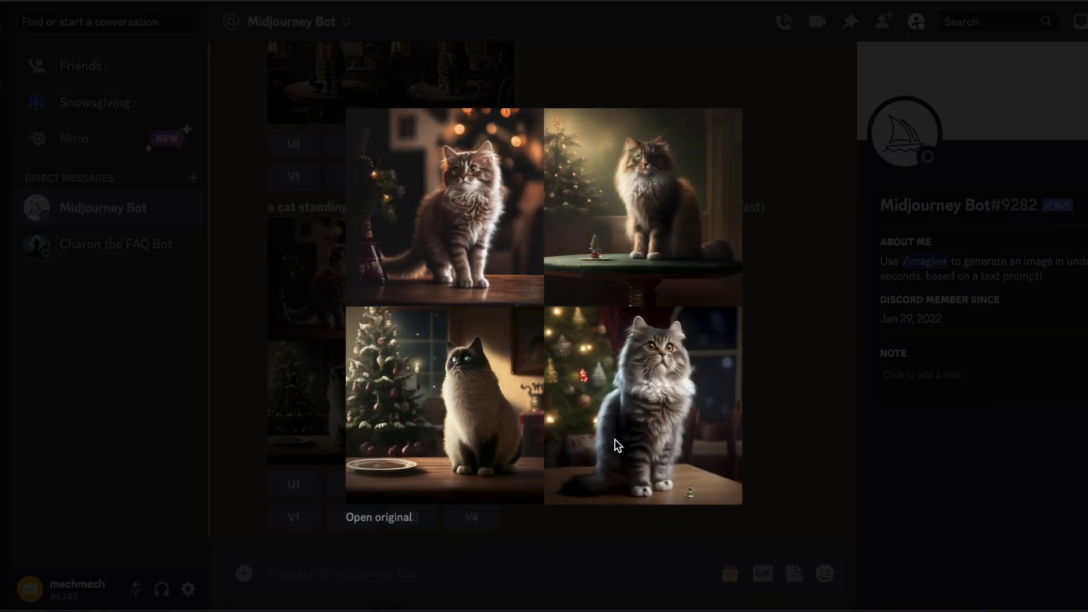
{"action": "left_click", "coordinate": [811, 302]}
{"action": "scroll", "coordinate": [601, 237], "scroll_direction": "up", "scroll_amount": 3}
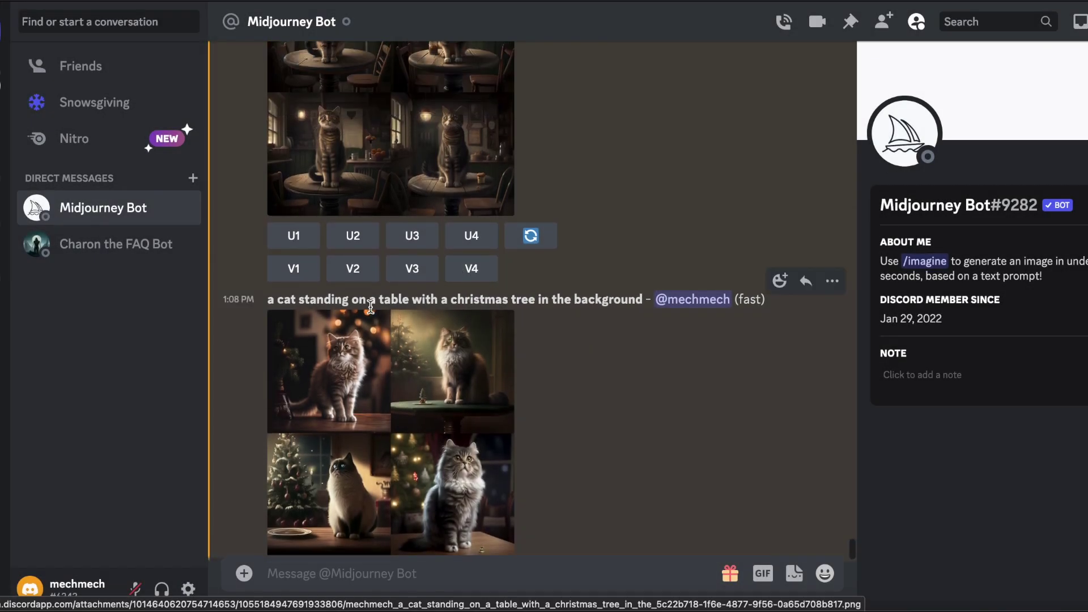
{"action": "scroll", "coordinate": [384, 145], "scroll_direction": "up", "scroll_amount": 4}
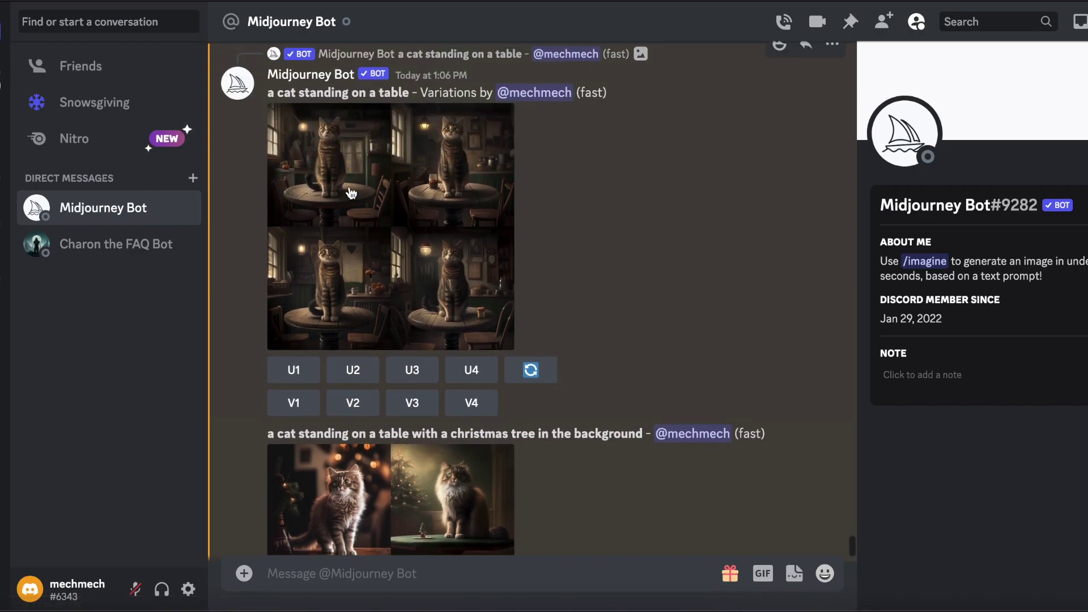
{"action": "scroll", "coordinate": [408, 300], "scroll_direction": "down", "scroll_amount": 6}
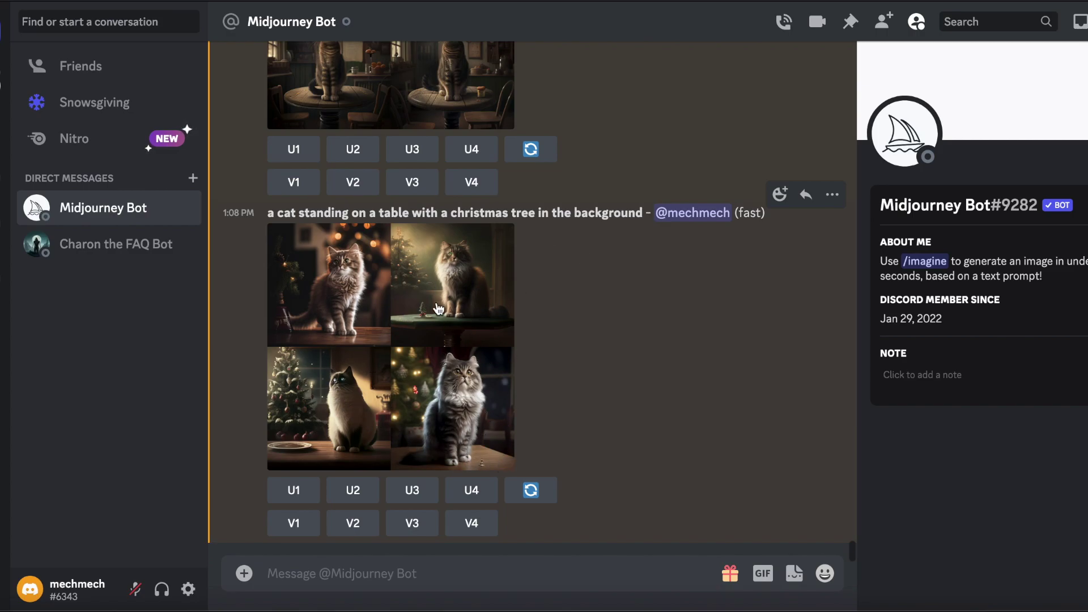
{"action": "scroll", "coordinate": [635, 226], "scroll_direction": "up", "scroll_amount": 1}
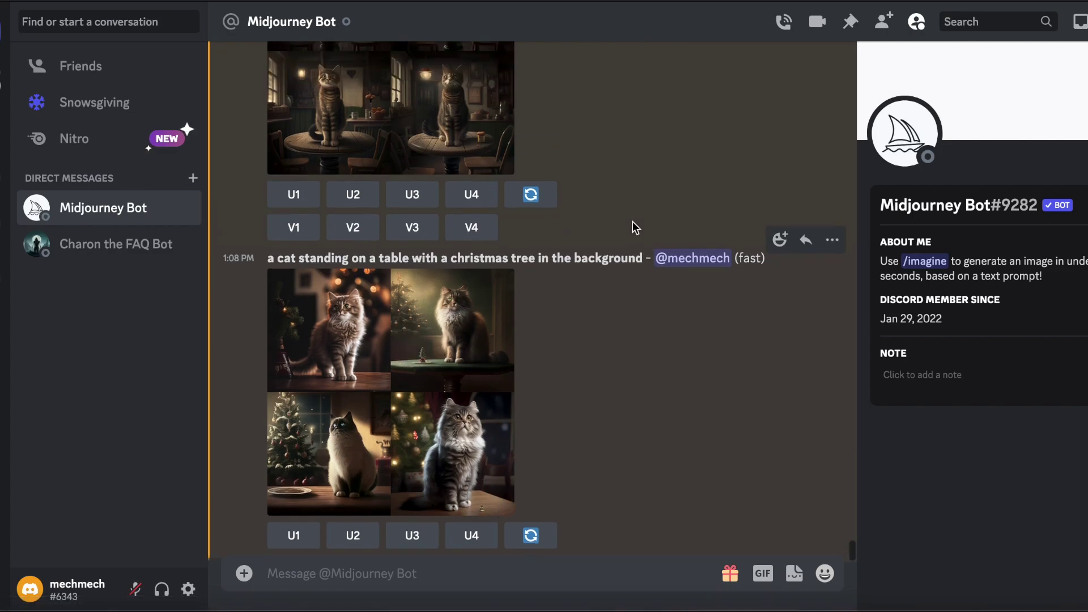
{"action": "scroll", "coordinate": [632, 226], "scroll_direction": "up", "scroll_amount": 3}
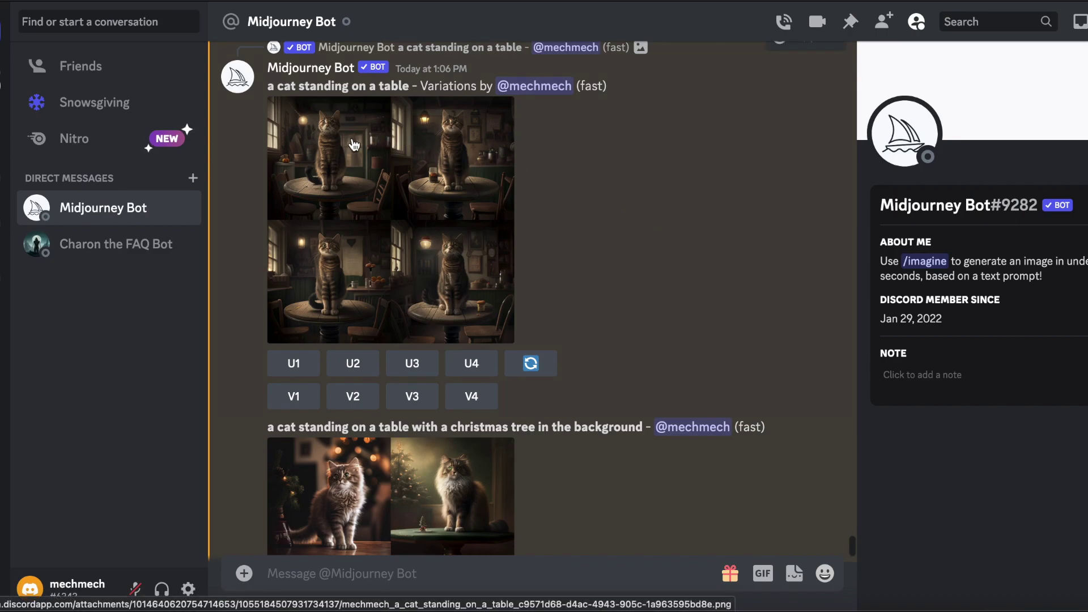
{"action": "scroll", "coordinate": [361, 157], "scroll_direction": "down", "scroll_amount": 1}
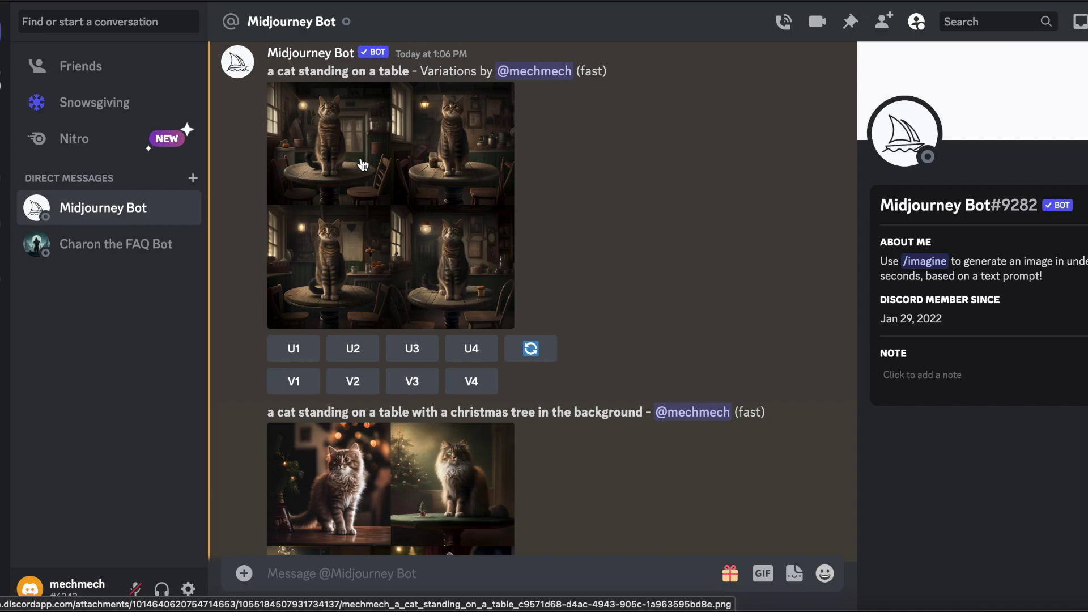
{"action": "scroll", "coordinate": [363, 164], "scroll_direction": "down", "scroll_amount": 5}
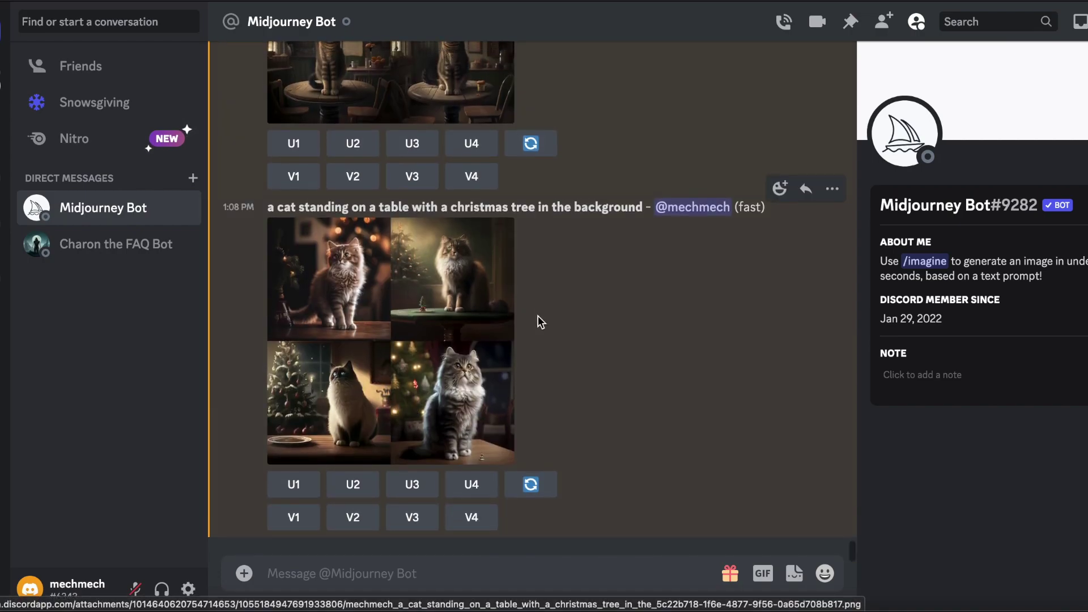
{"action": "scroll", "coordinate": [471, 77], "scroll_direction": "up", "scroll_amount": 2}
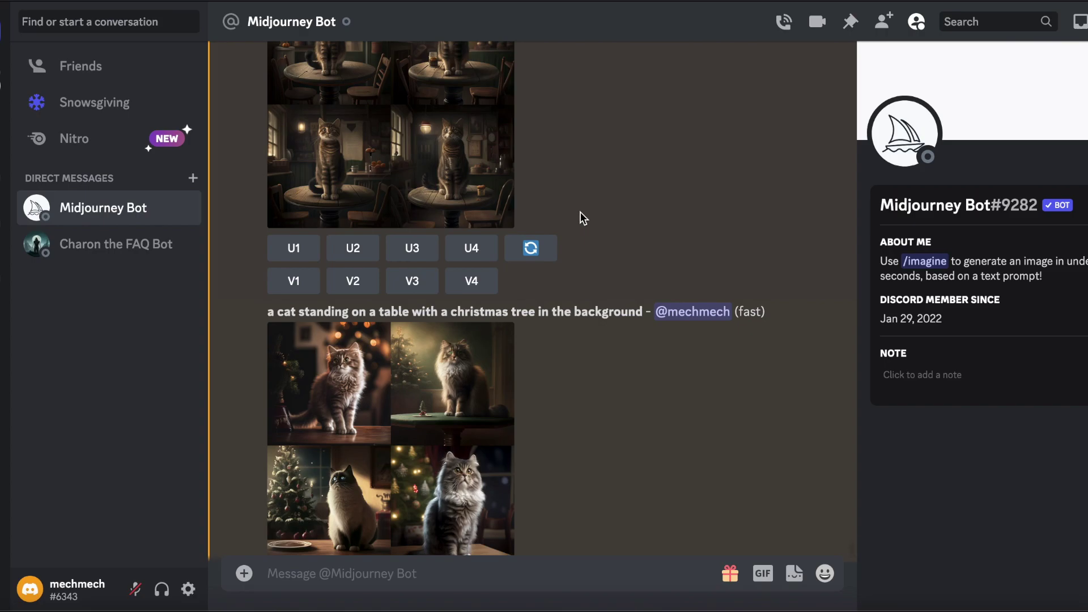
{"action": "scroll", "coordinate": [580, 212], "scroll_direction": "down", "scroll_amount": 2}
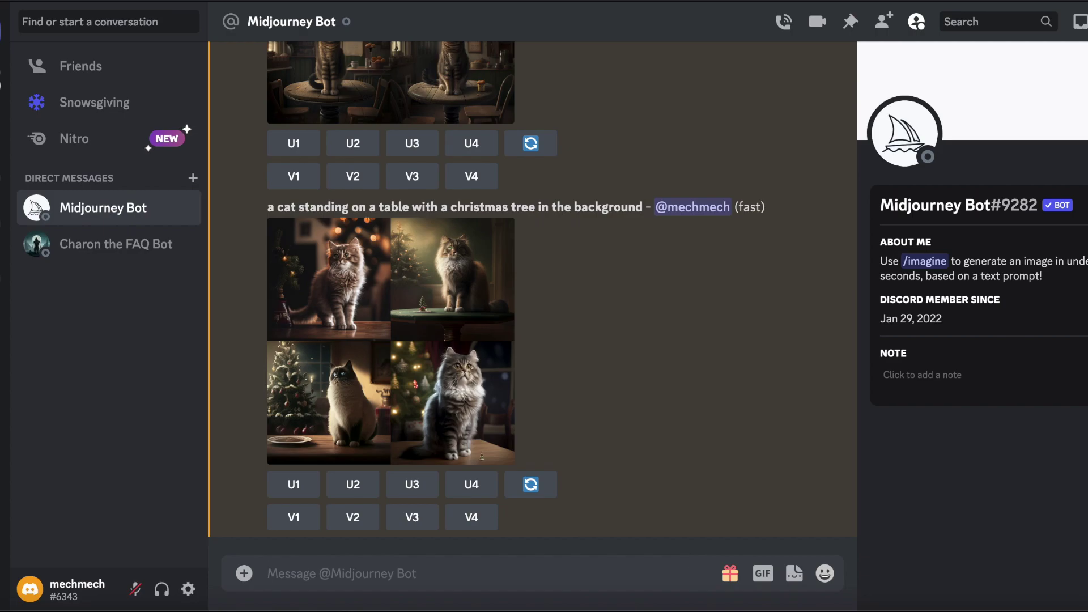
Send /imagine with "a brown cat standing on a white table with a christmas tree in the background, cartoon style" and view the grid enlarged
{"action": "type", "text": "/"}
{"action": "key", "text": "Return"}
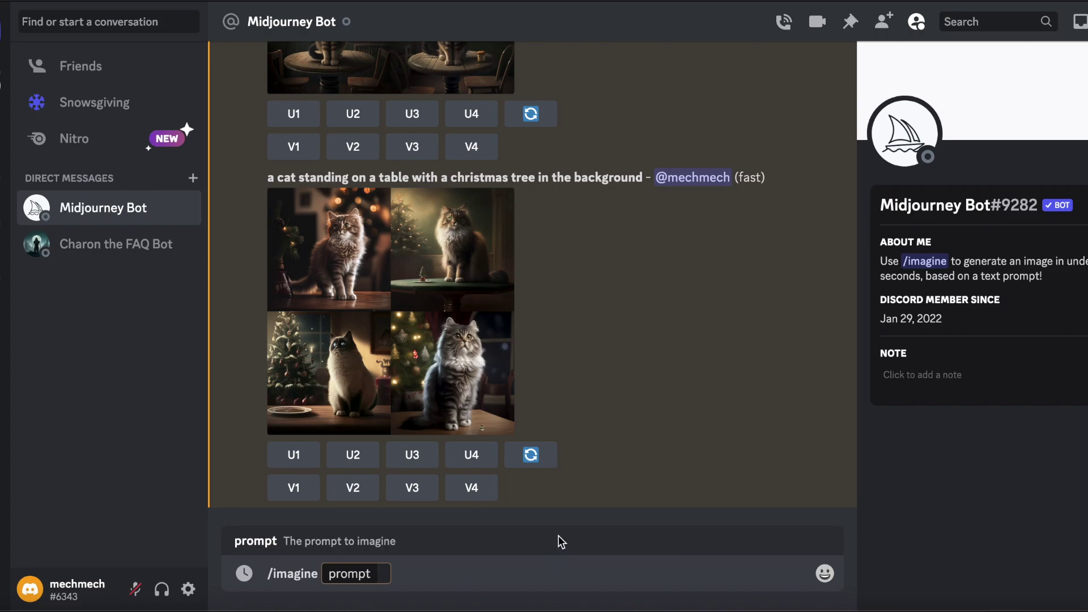
{"action": "type", "text": "a v"}
{"action": "key", "text": "BackSpace"}
{"action": "type", "text": "brown c"}
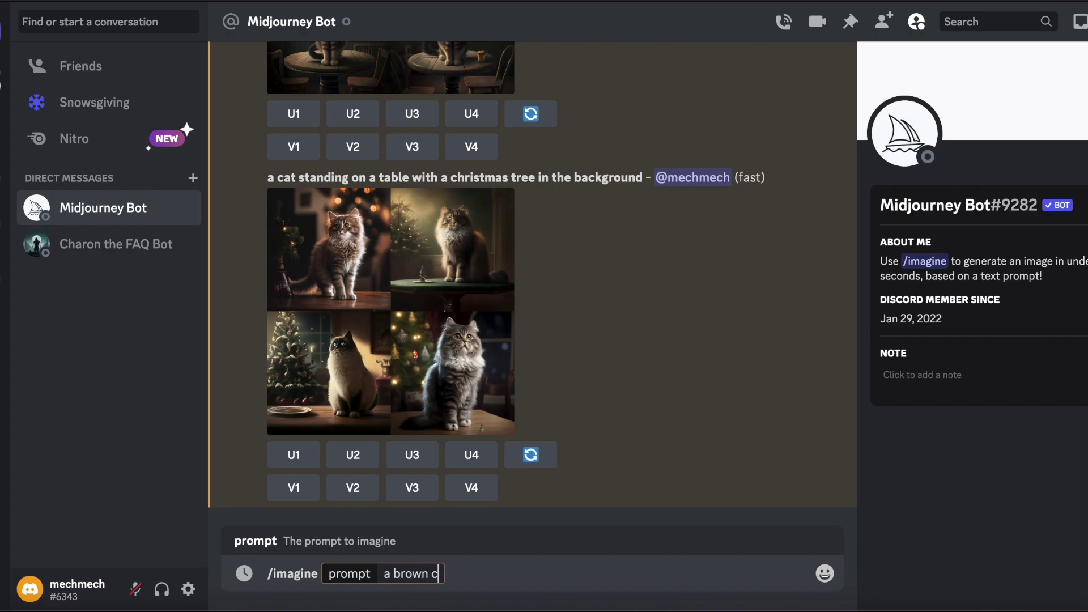
{"action": "type", "text": "at standing ona"}
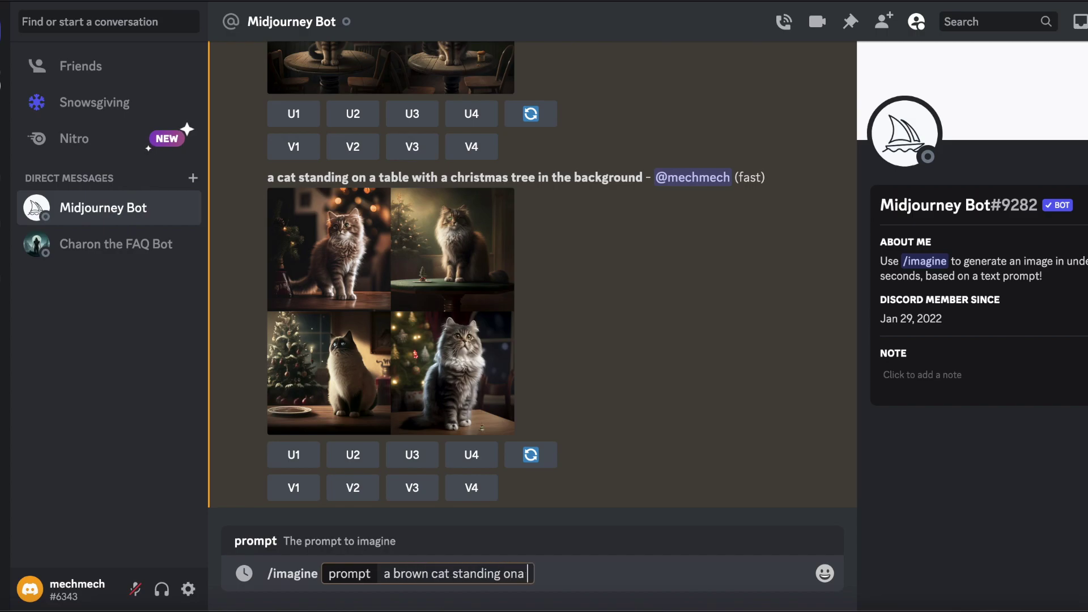
{"action": "key", "text": "BackSpace"}
{"action": "type", "text": "a"}
{"action": "type", "text": " whit"}
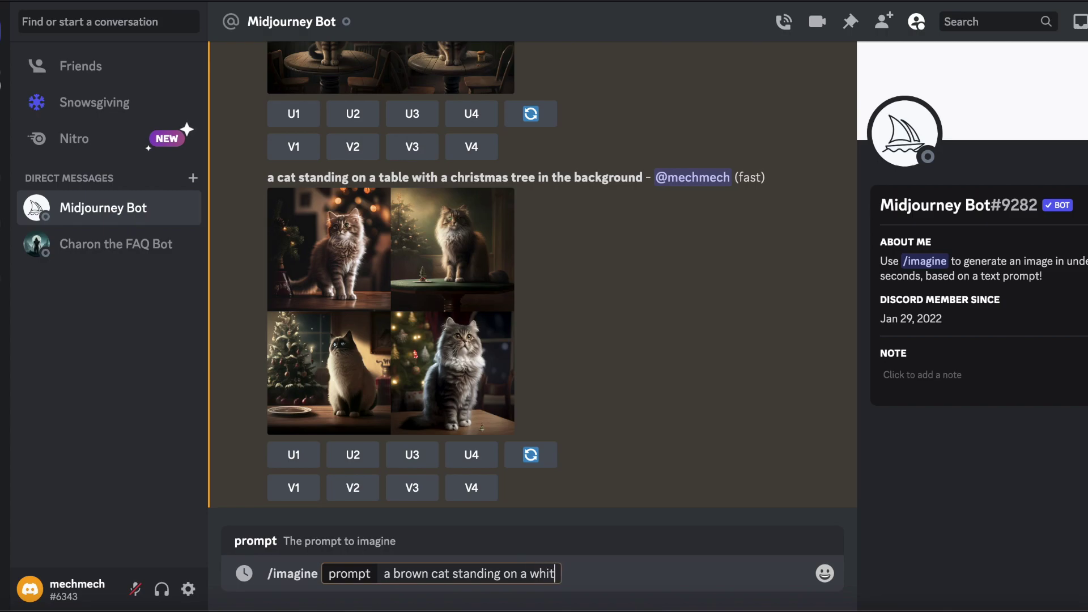
{"action": "type", "text": "e table "}
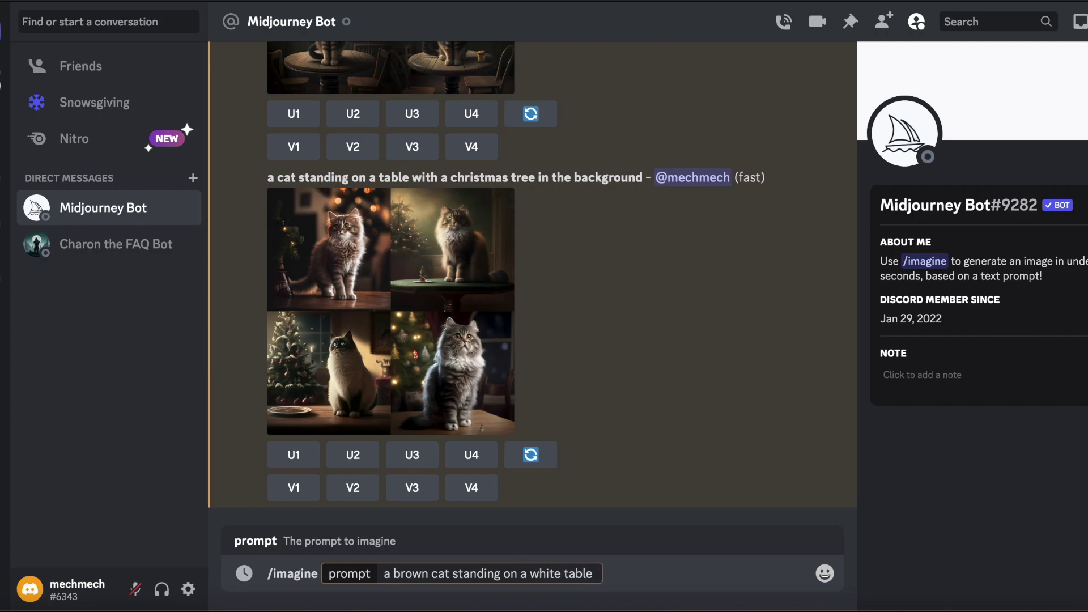
{"action": "type", "text": "with a"}
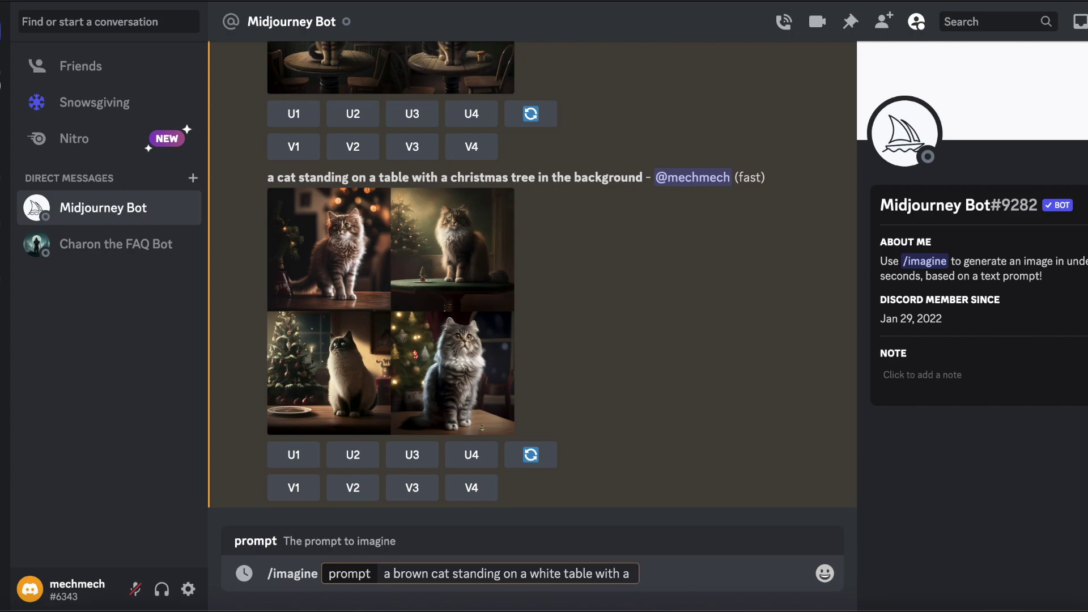
{"action": "type", "text": " christma"}
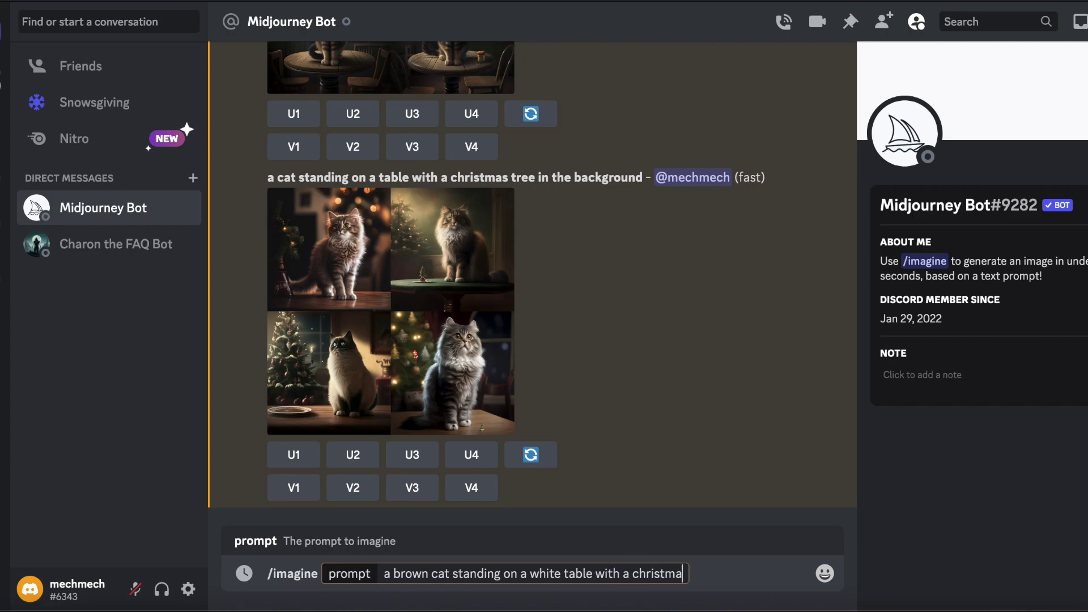
{"action": "type", "text": "s tree in the"}
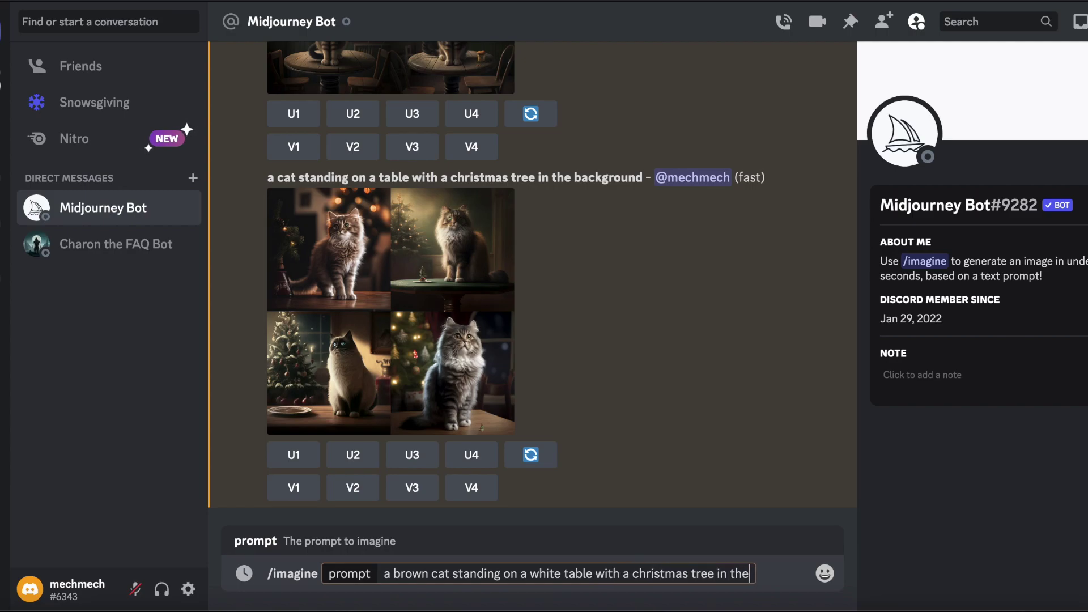
{"action": "type", "text": " backg"}
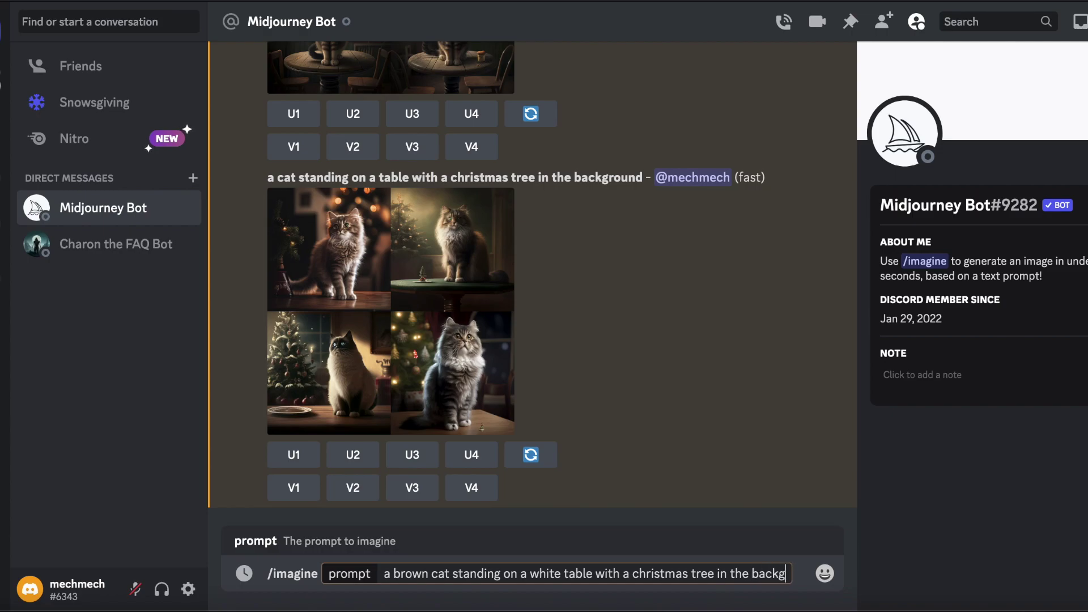
{"action": "type", "text": "round,"}
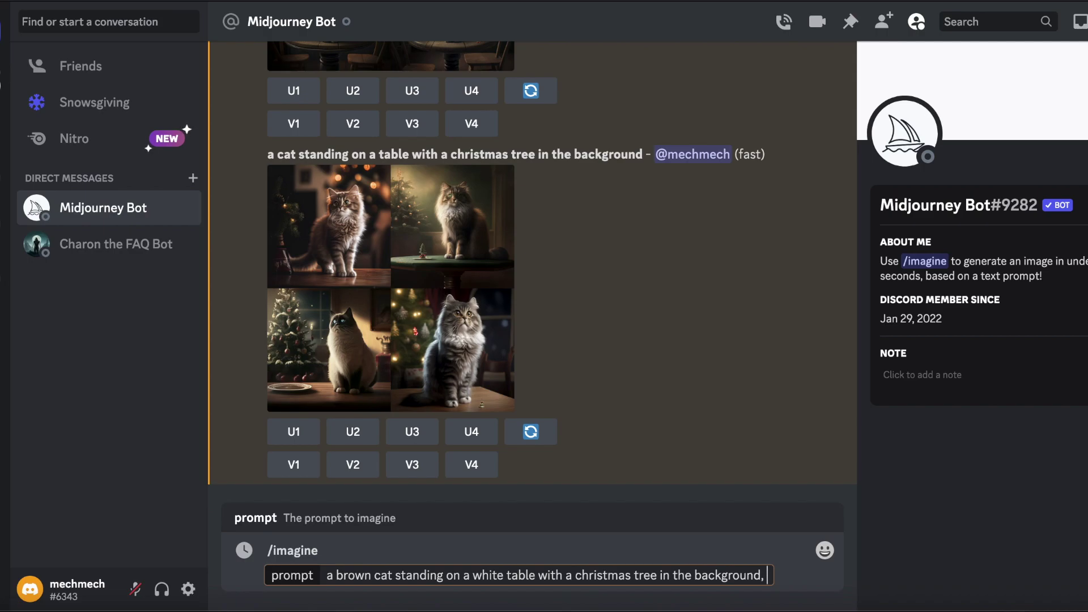
{"action": "type", "text": " cartoon"}
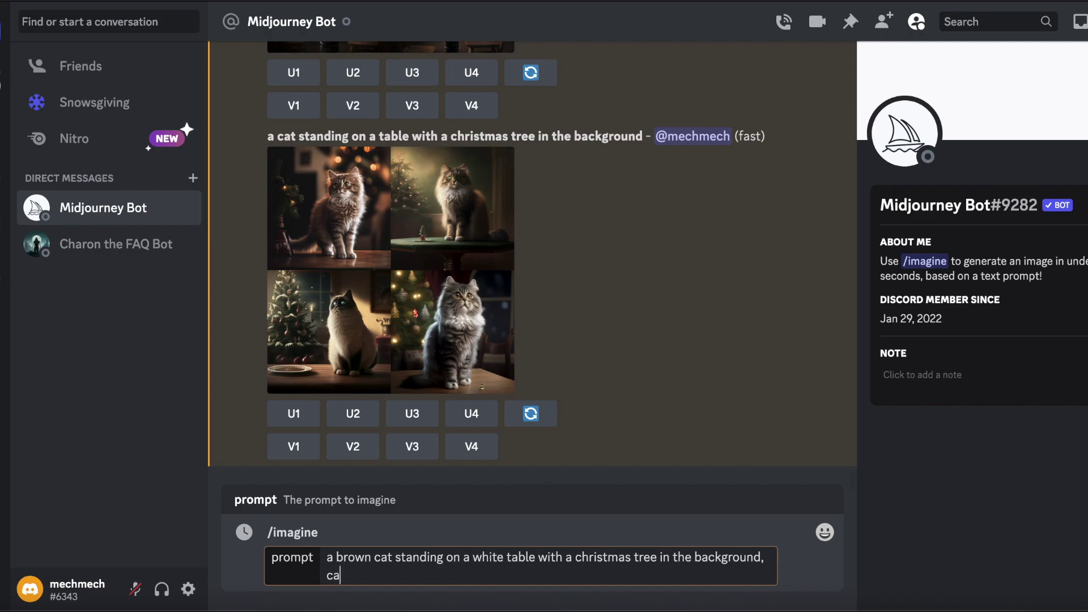
{"action": "type", "text": " style"}
{"action": "key", "text": "Return"}
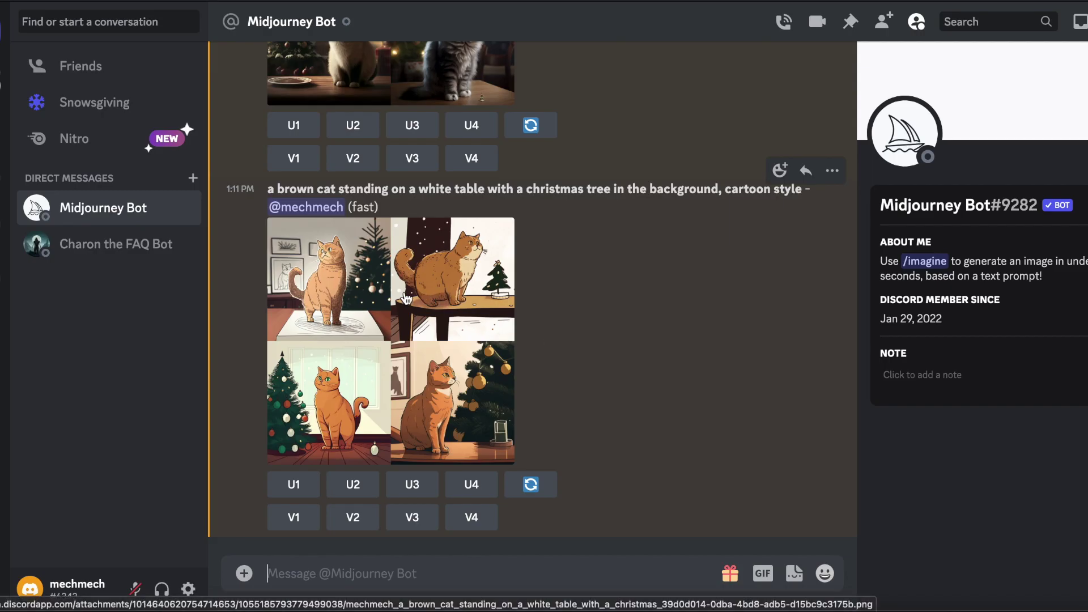
{"action": "left_click", "coordinate": [403, 293]}
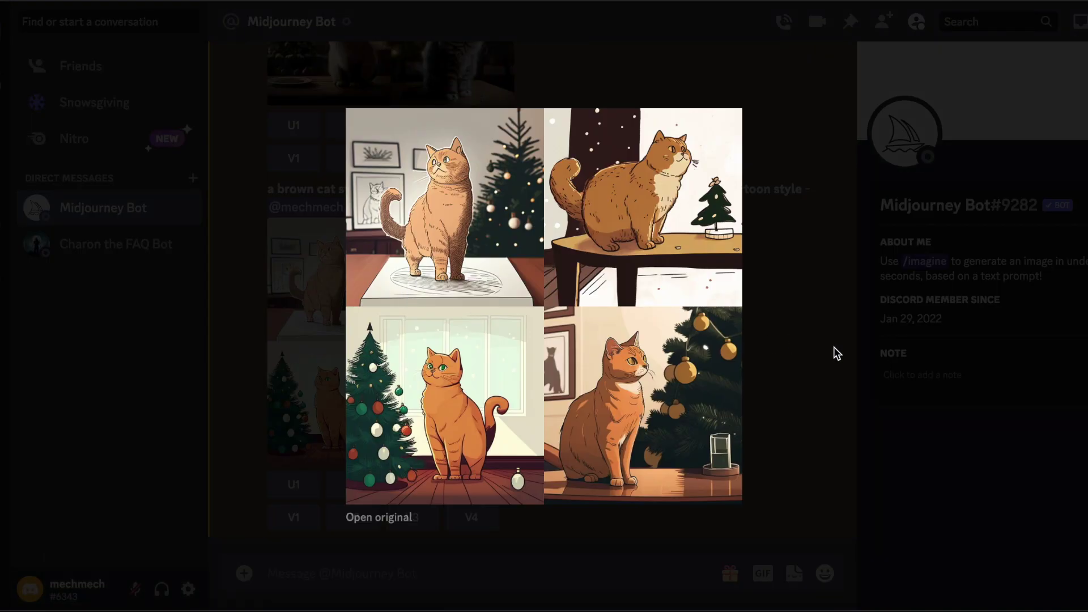
{"action": "left_click", "coordinate": [834, 347]}
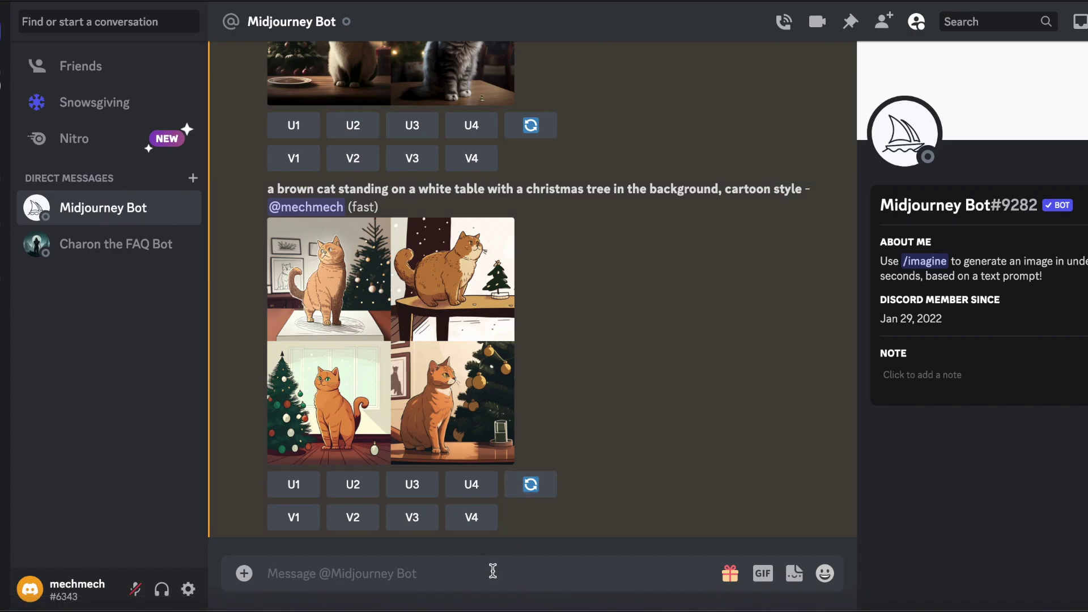
Send /imagine with "a brown cat standing on a table with a christmas tree in the background, in the style of a comicbook" and view the grid enlarged
{"action": "type", "text": "/"}
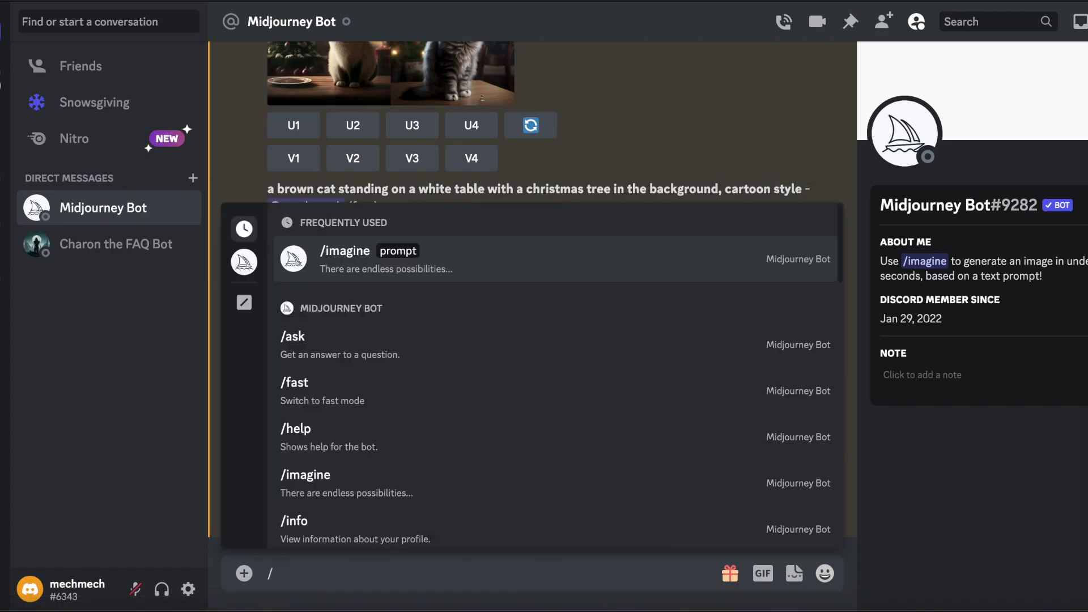
{"action": "key", "text": "Tab"}
{"action": "type", "text": "a brown cat standing on a table with a christmas tree in the background, comicbook"}
{"action": "key", "text": "Return"}
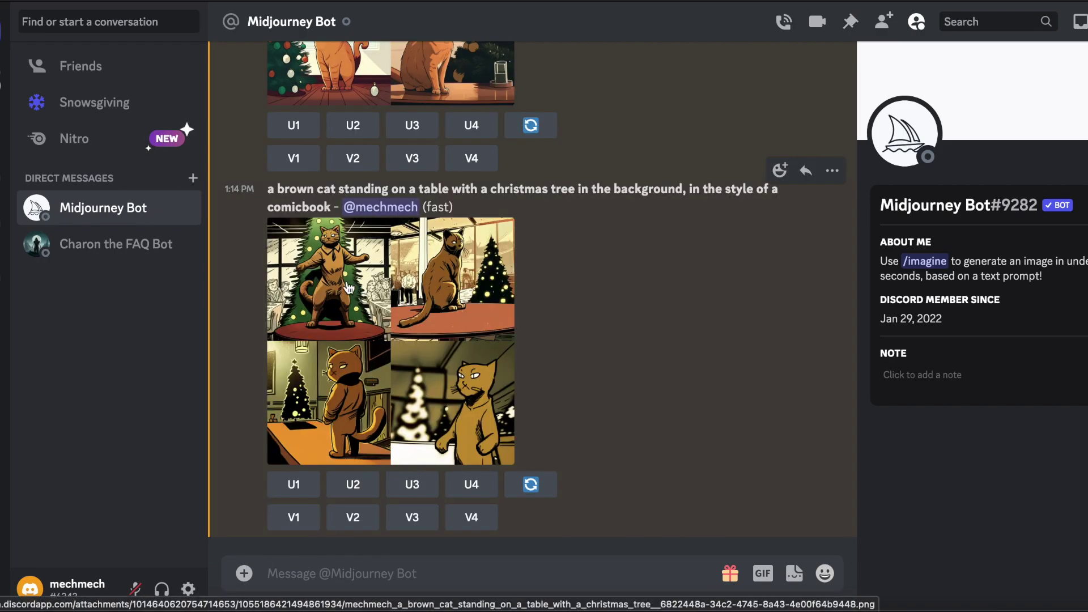
{"action": "left_click", "coordinate": [455, 366]}
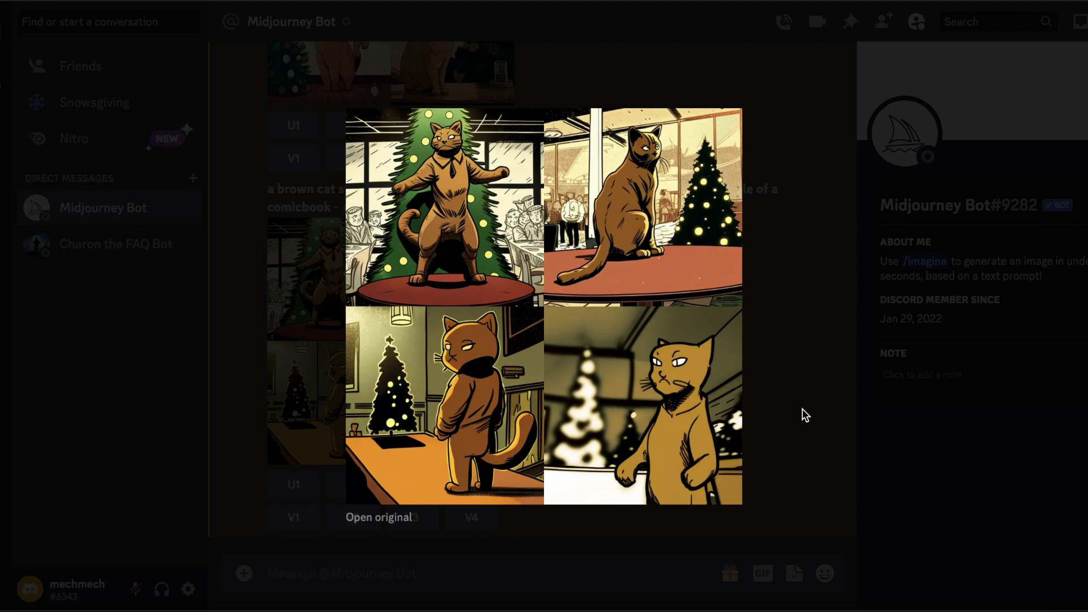
{"action": "left_click", "coordinate": [802, 409]}
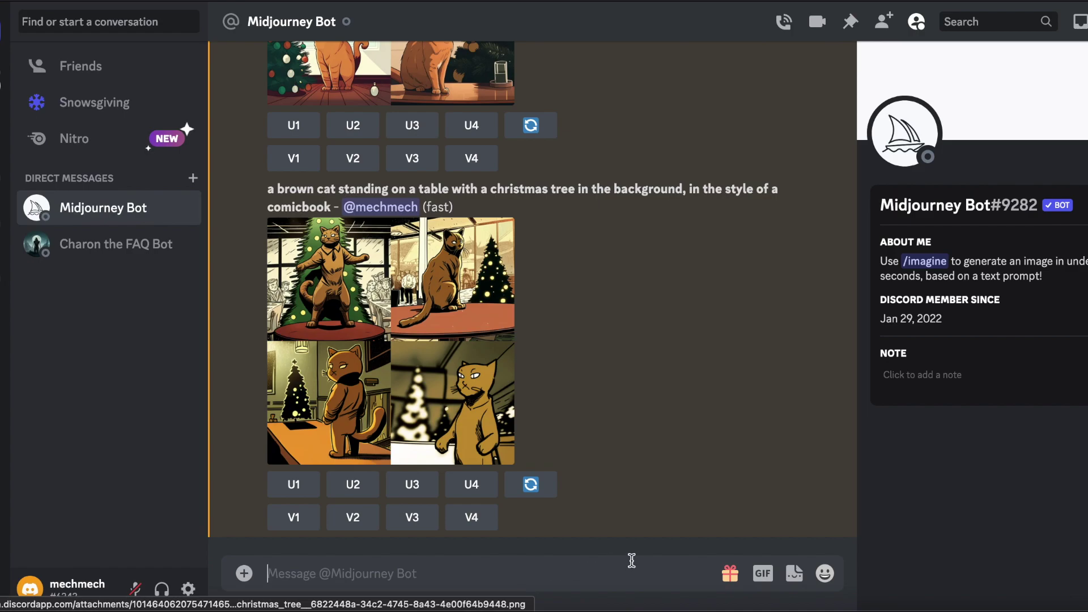
Send /imagine with "a brown cat standing on a table with a christmas tree in the background, in the style of an oil painting" and enlarge the grid
{"action": "type", "text": "/"}
{"action": "key", "text": "Tab"}
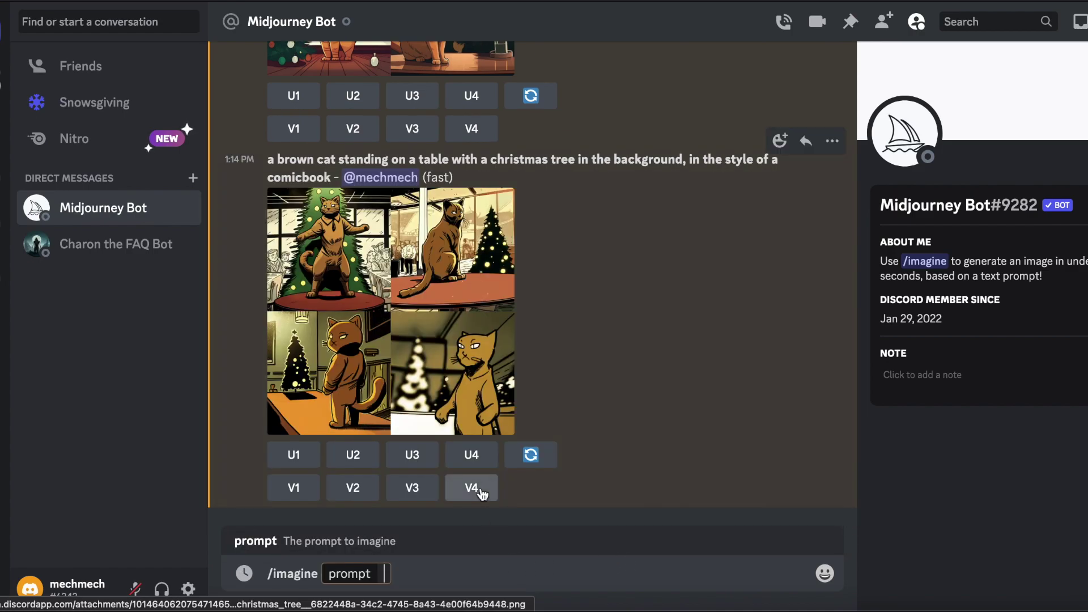
{"action": "type", "text": "a brown cat standing on a table with a christmas tree in the background,"}
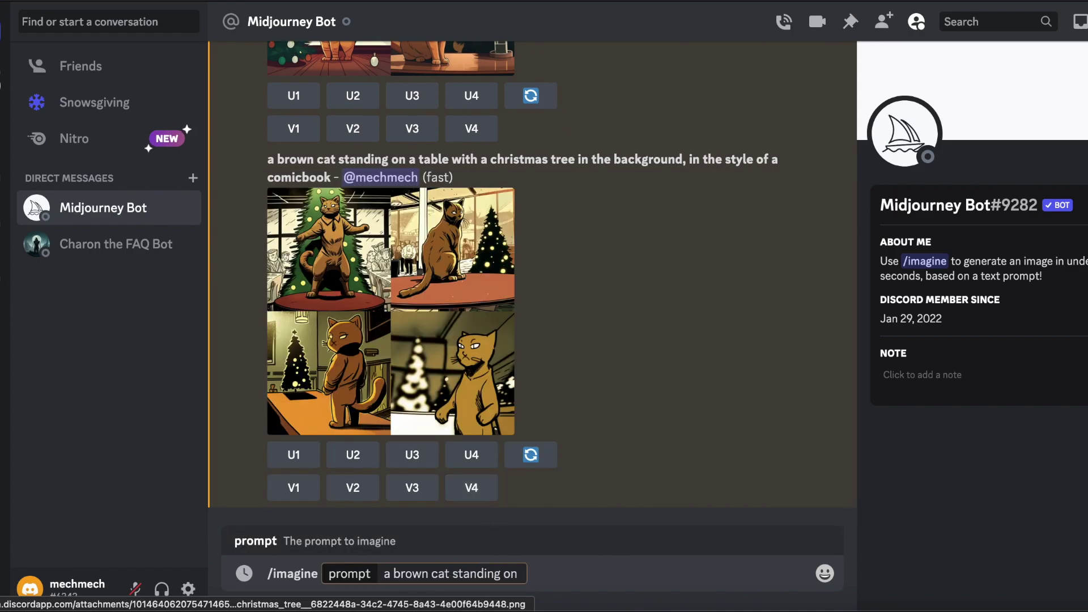
{"action": "type", "text": " in the style of an o"}
{"action": "type", "text": "il painting"}
{"action": "key", "text": "Return"}
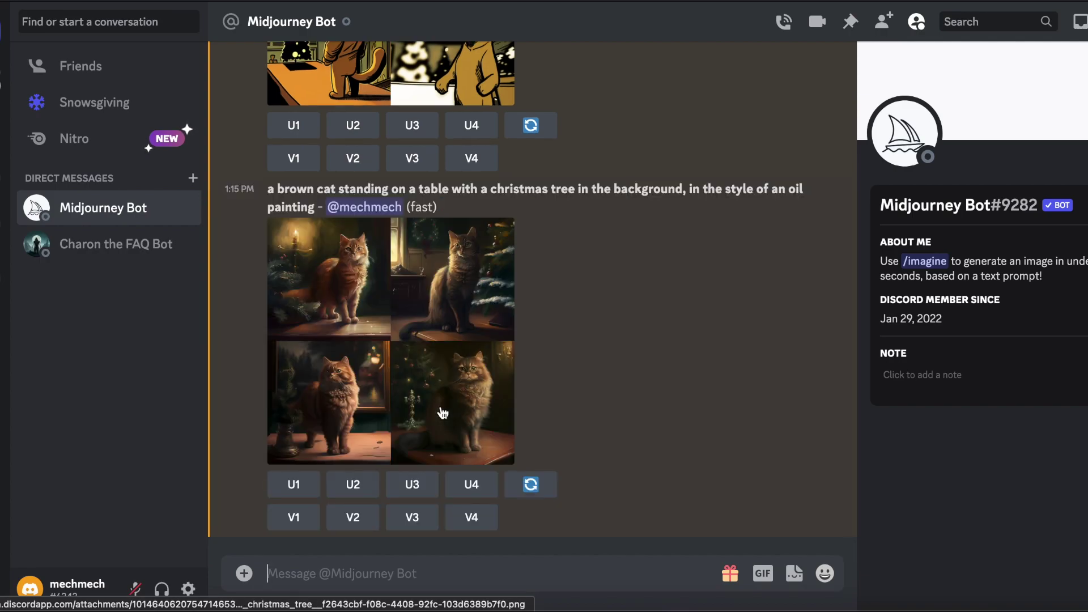
{"action": "left_click", "coordinate": [441, 409]}
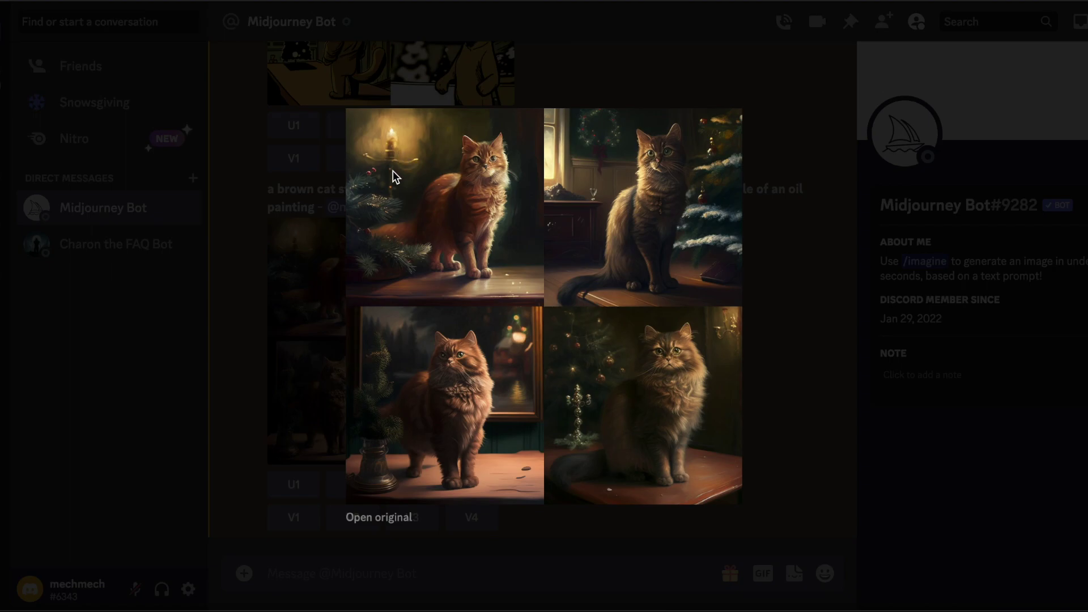
{"action": "left_click", "coordinate": [813, 233]}
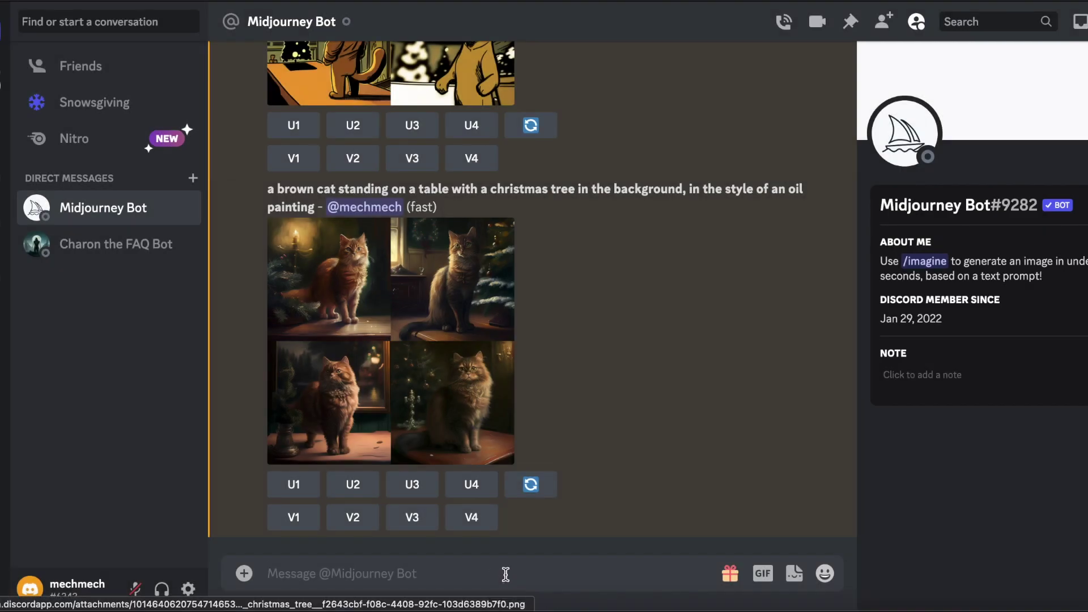
Send /imagine with "a brown cat standing on a table with a christmas tree in the background, in the style of manga" and view the grid enlarged
{"action": "type", "text": "/"}
{"action": "key", "text": "Return"}
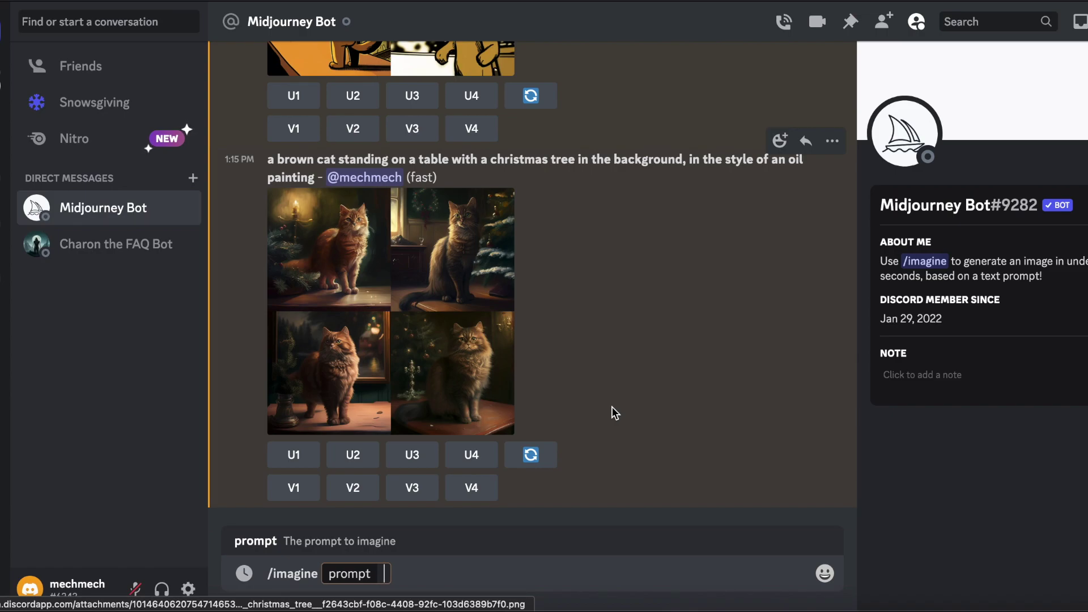
{"action": "type", "text": "a brown cat standing on a table with a christmas tree in the background, in the style of"}
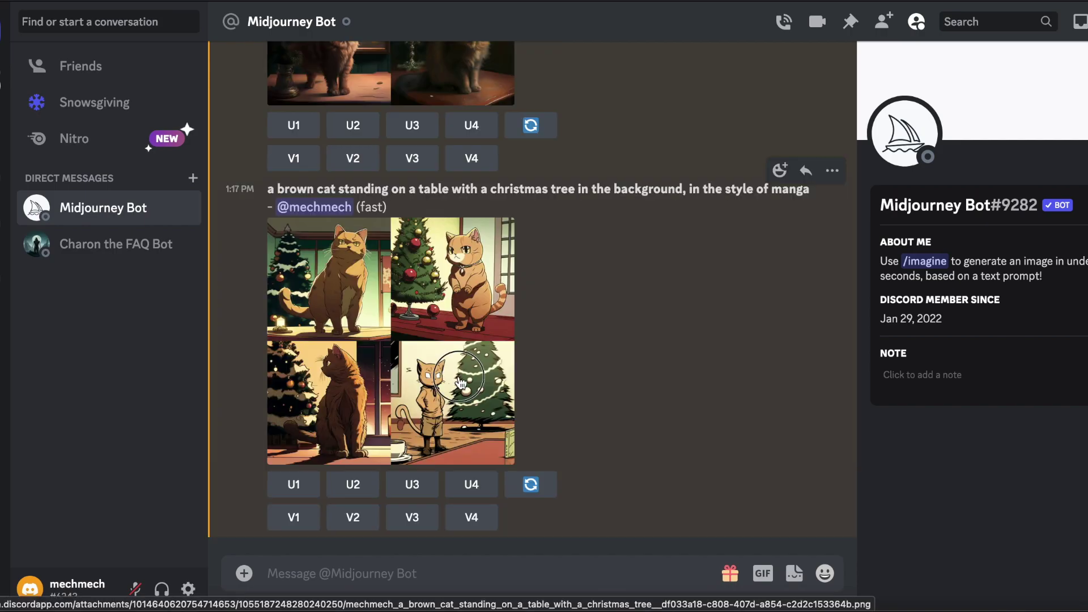
{"action": "left_click", "coordinate": [460, 383]}
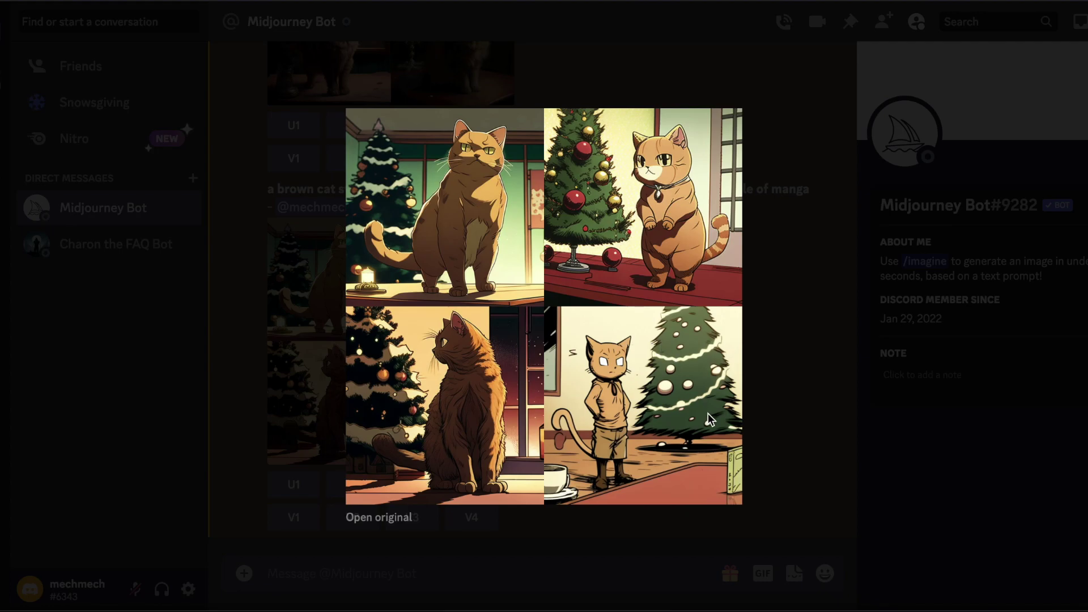
{"action": "left_click", "coordinate": [812, 401]}
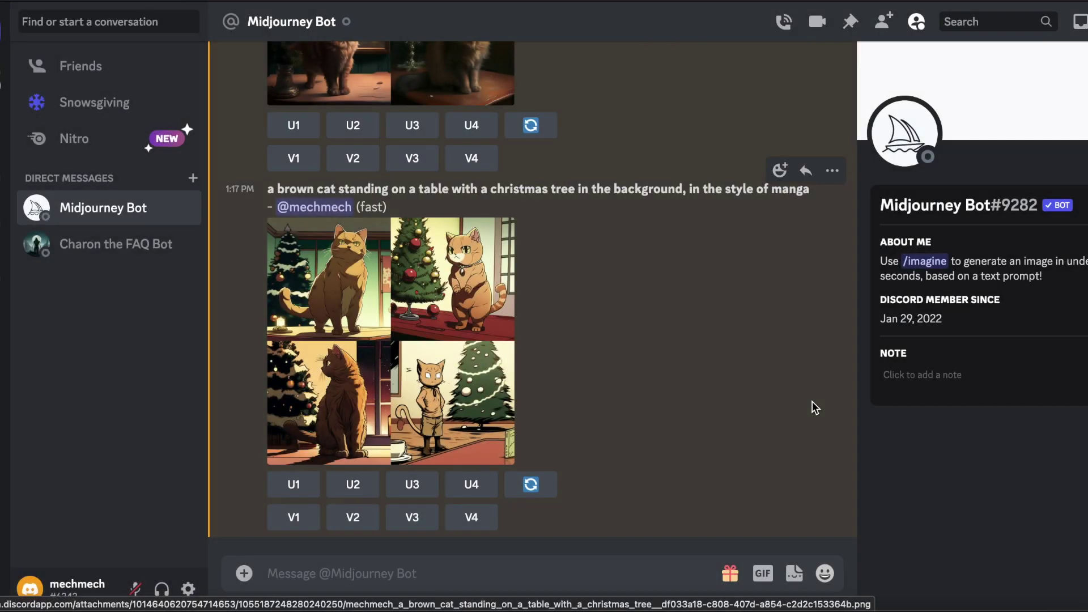
Send an /imagine command with the prompt "medieval warrior, photo realistic, 8k" and view the resulting grid enlarged
{"action": "left_click", "coordinate": [407, 565]}
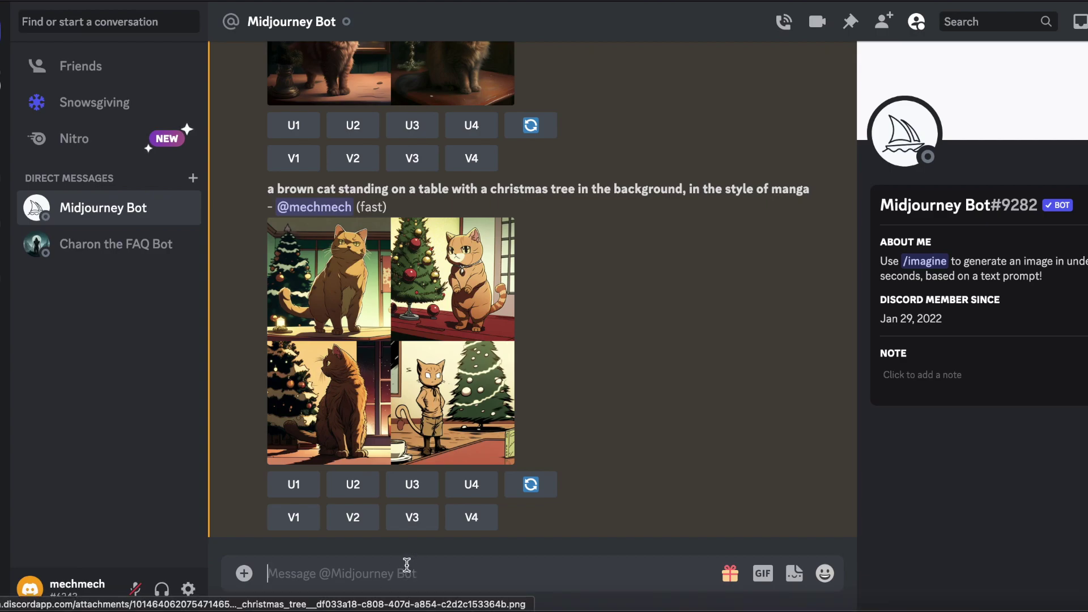
{"action": "type", "text": "/imagine"}
{"action": "key", "text": "Tab"}
{"action": "type", "text": "medieval warrior"}
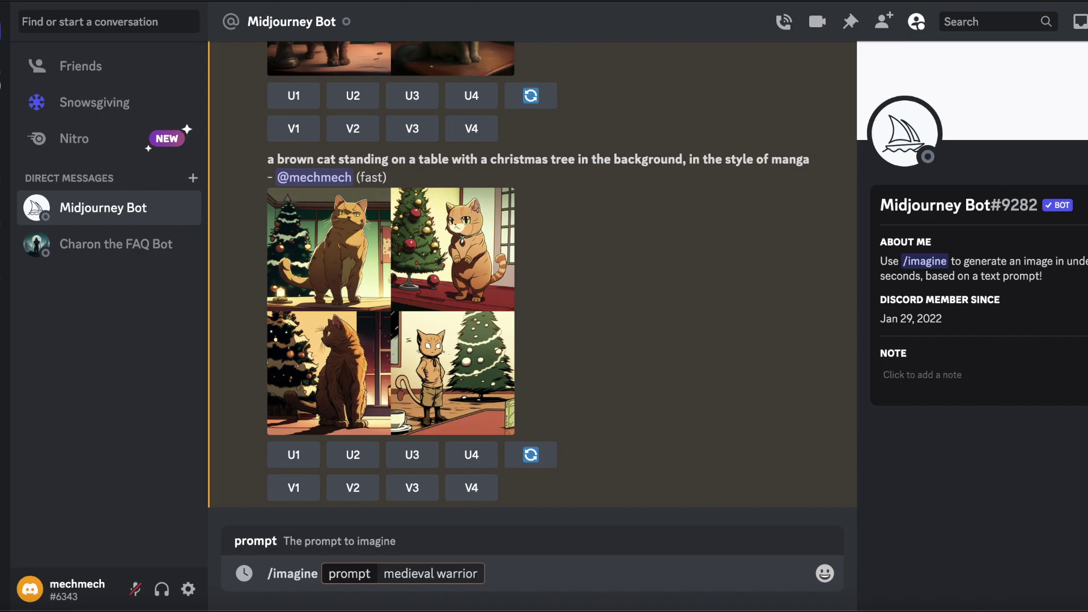
{"action": "type", "text": ", phot"}
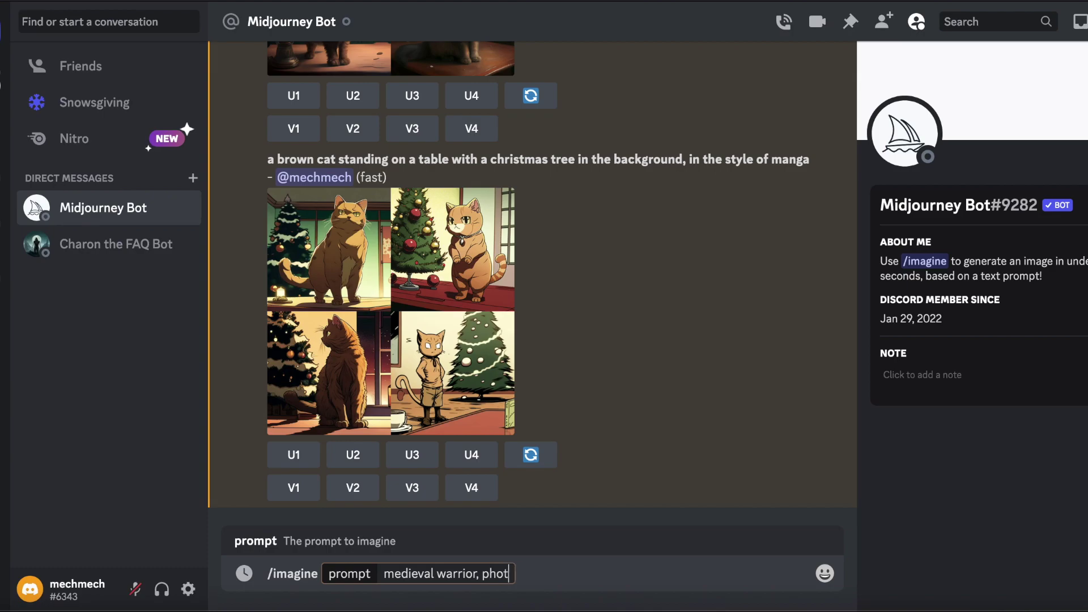
{"action": "type", "text": "o realistic,"}
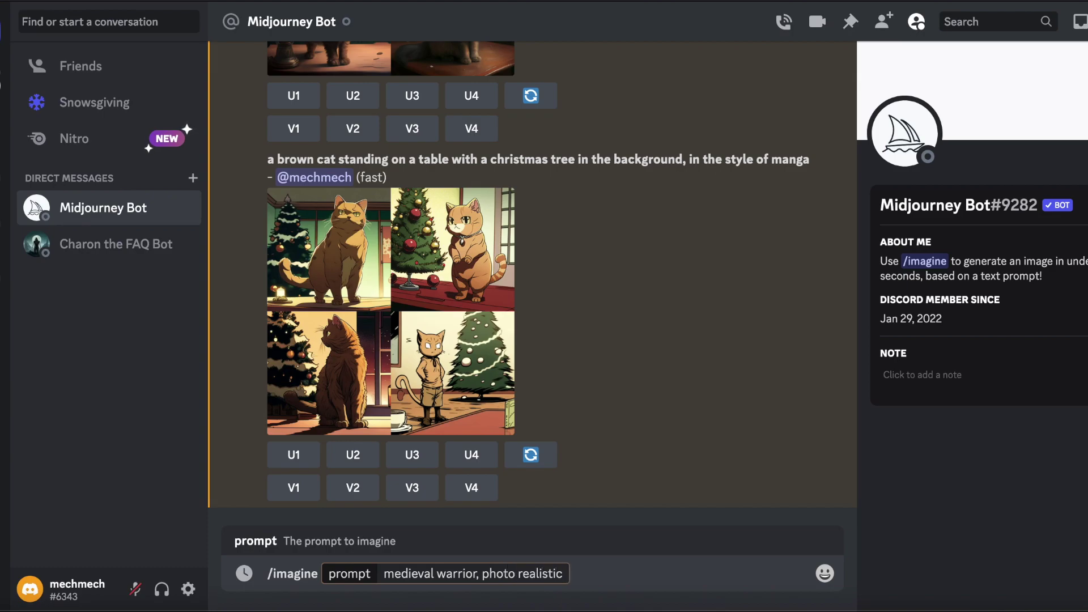
{"action": "type", "text": " 8k,"}
{"action": "key", "text": "BackSpace"}
{"action": "key", "text": "Return"}
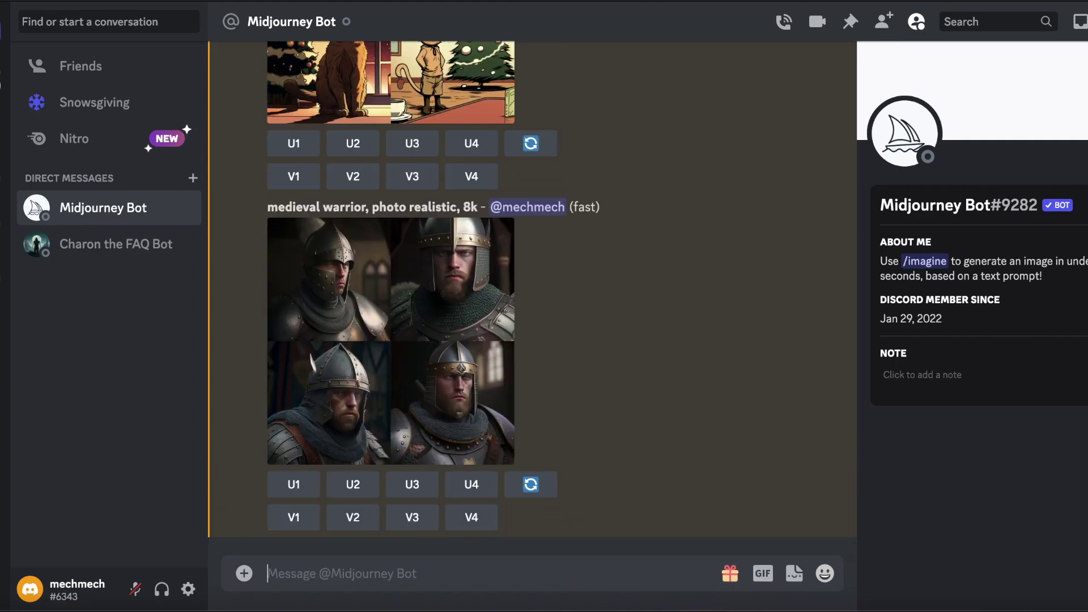
{"action": "left_click", "coordinate": [327, 383]}
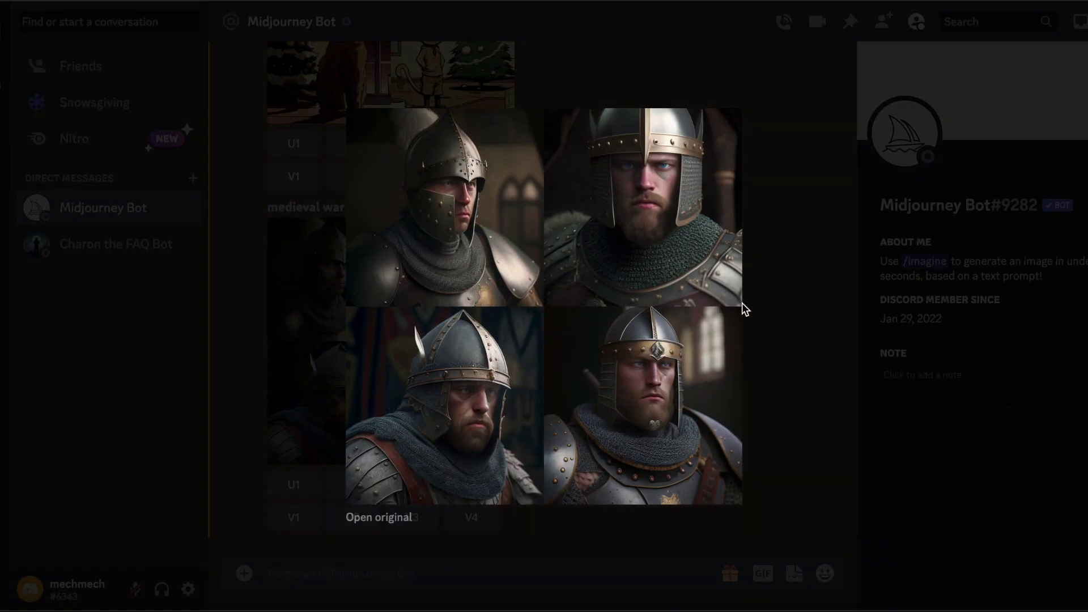
{"action": "left_click", "coordinate": [786, 321]}
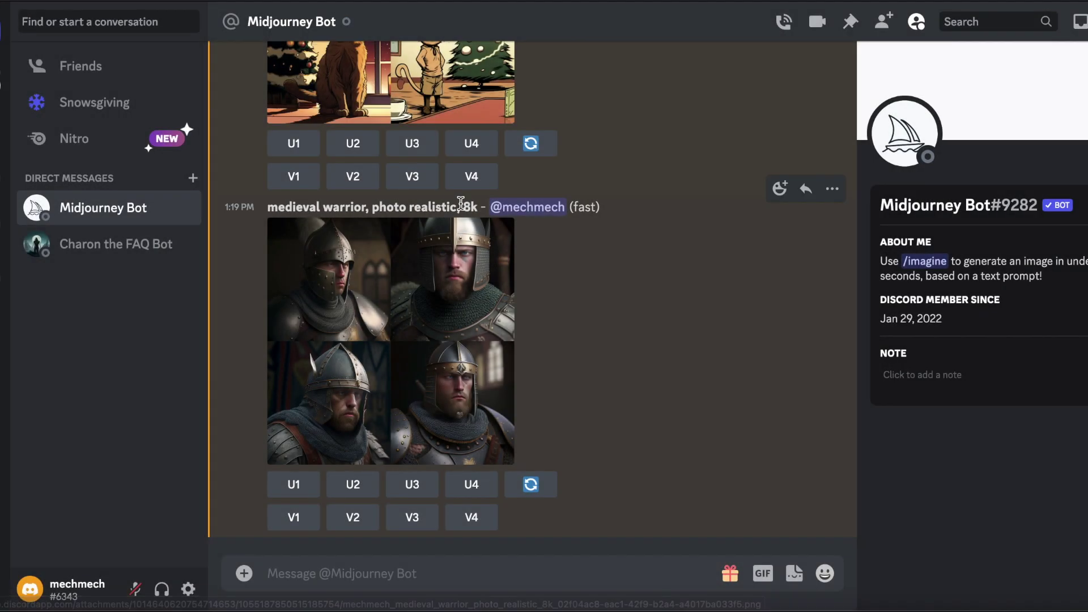
Select the text "medieval warrior, photo realistic," in the latest warrior prompt, leaving out "8k"
{"action": "left_click_drag", "start_coordinate": [460, 207], "coordinate": [274, 211]}
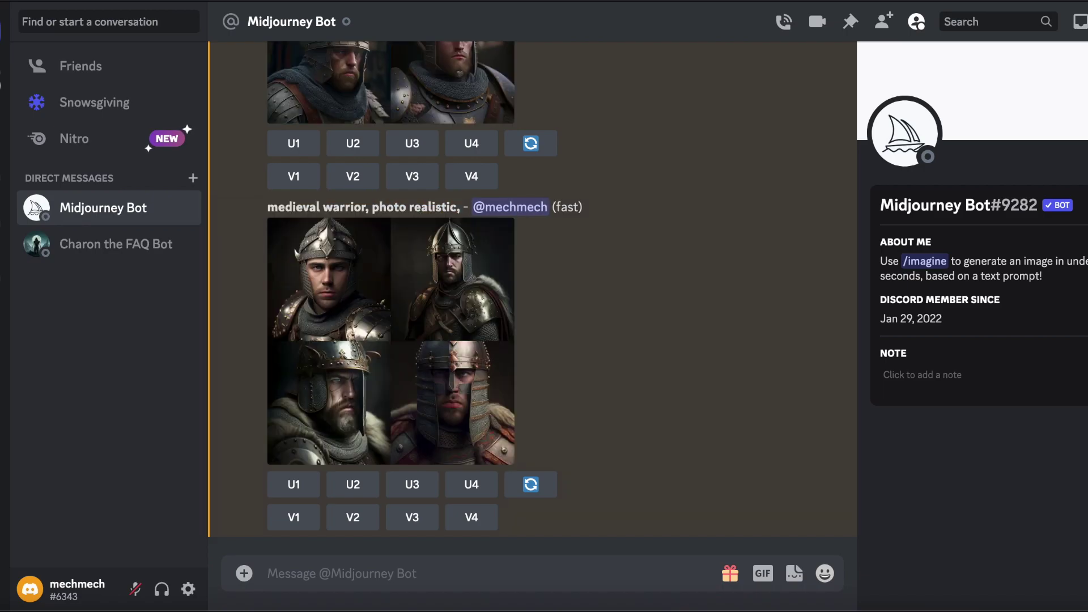
View the "medieval warrior, photo realistic," grid enlarged, and request both an upscale and variations of its first image
{"action": "left_click", "coordinate": [375, 248]}
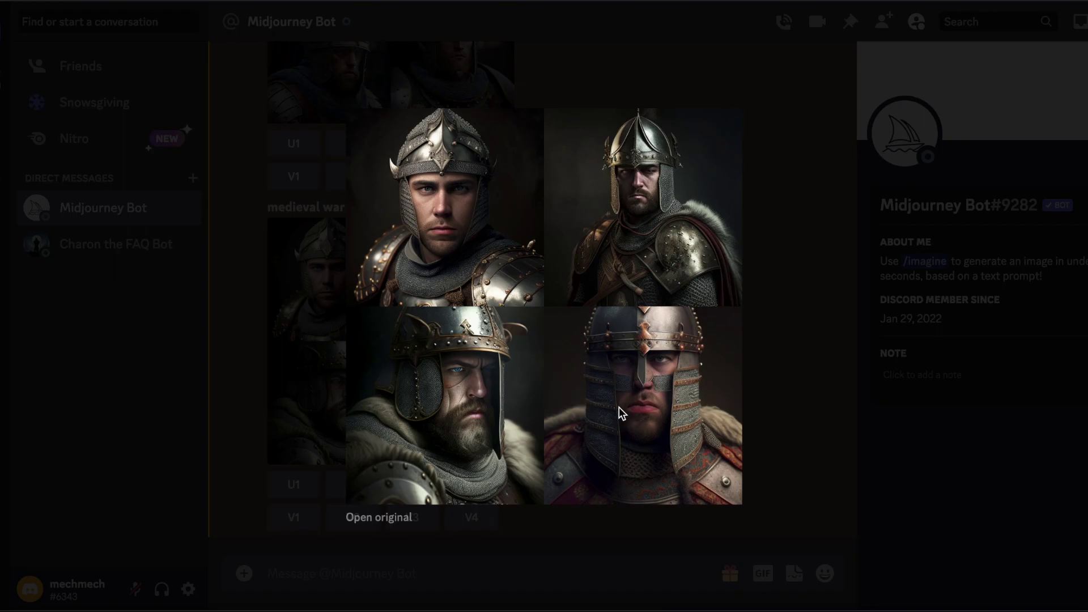
{"action": "left_click", "coordinate": [803, 343]}
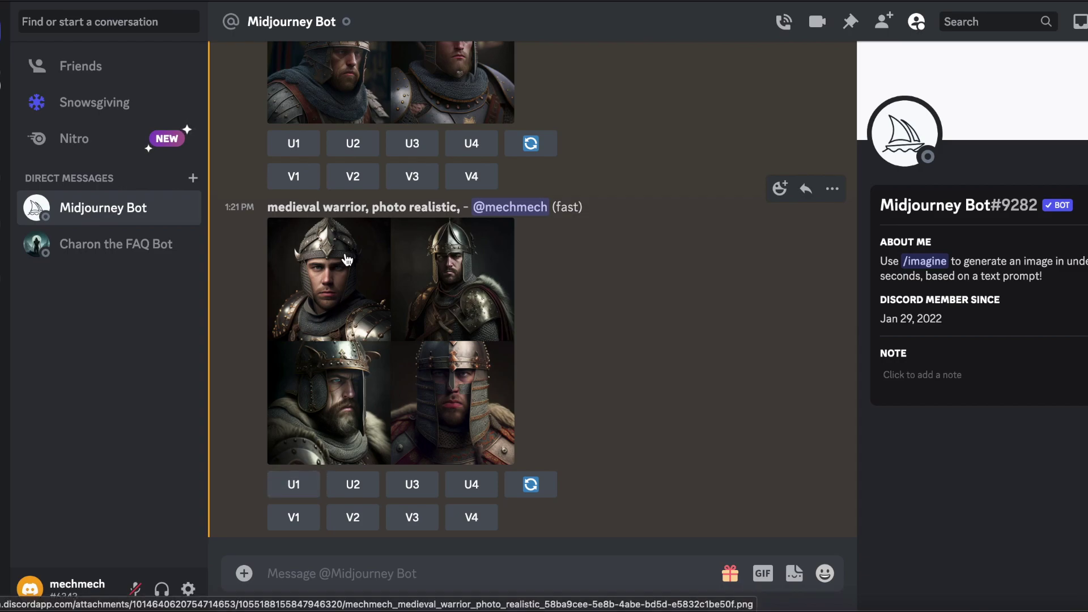
{"action": "left_click", "coordinate": [305, 486]}
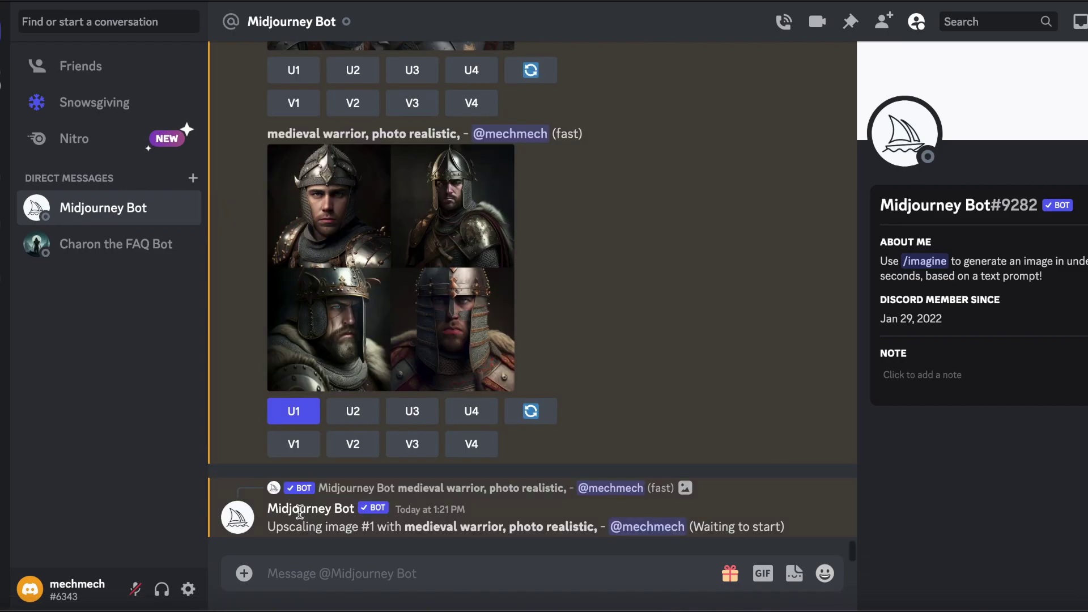
{"action": "left_click", "coordinate": [308, 448]}
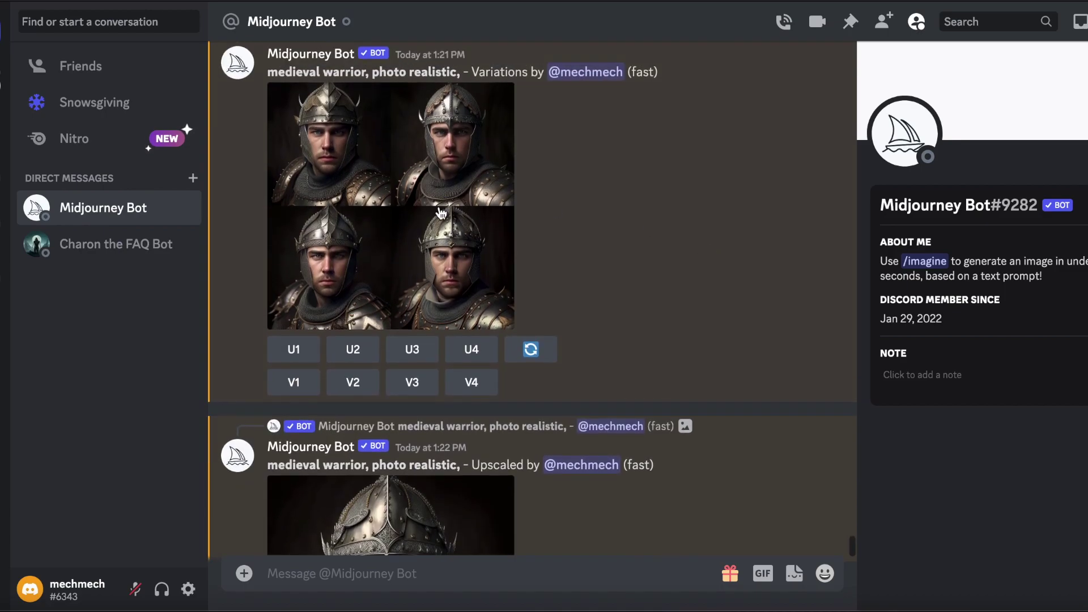
View the warrior variations grid and the upscaled warrior portrait enlarged, one after the other
{"action": "left_click", "coordinate": [454, 210]}
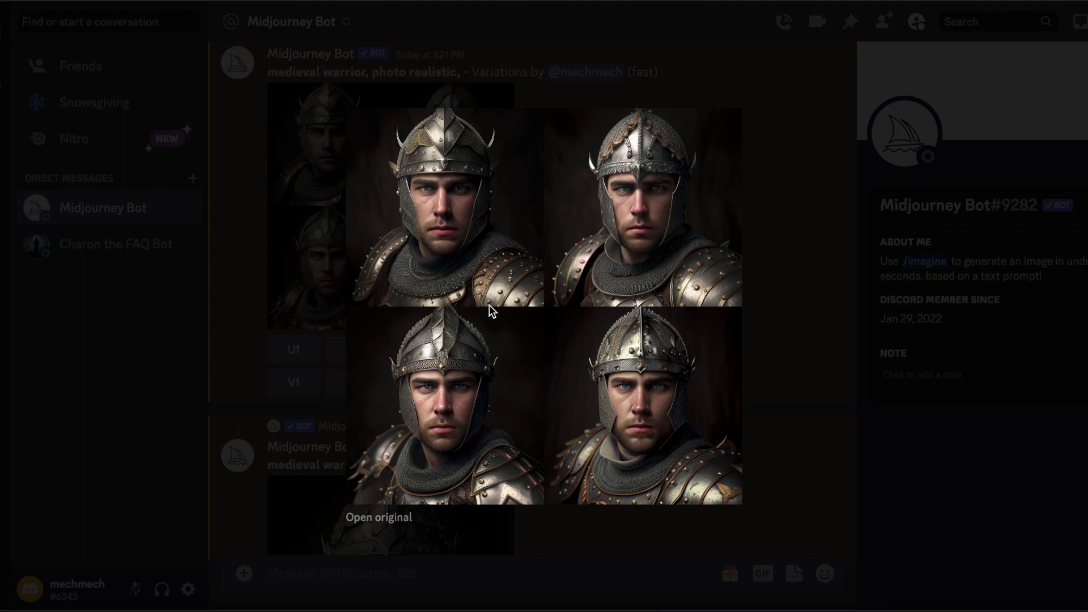
{"action": "left_click", "coordinate": [809, 401]}
{"action": "scroll", "coordinate": [808, 400], "scroll_direction": "down", "scroll_amount": 3}
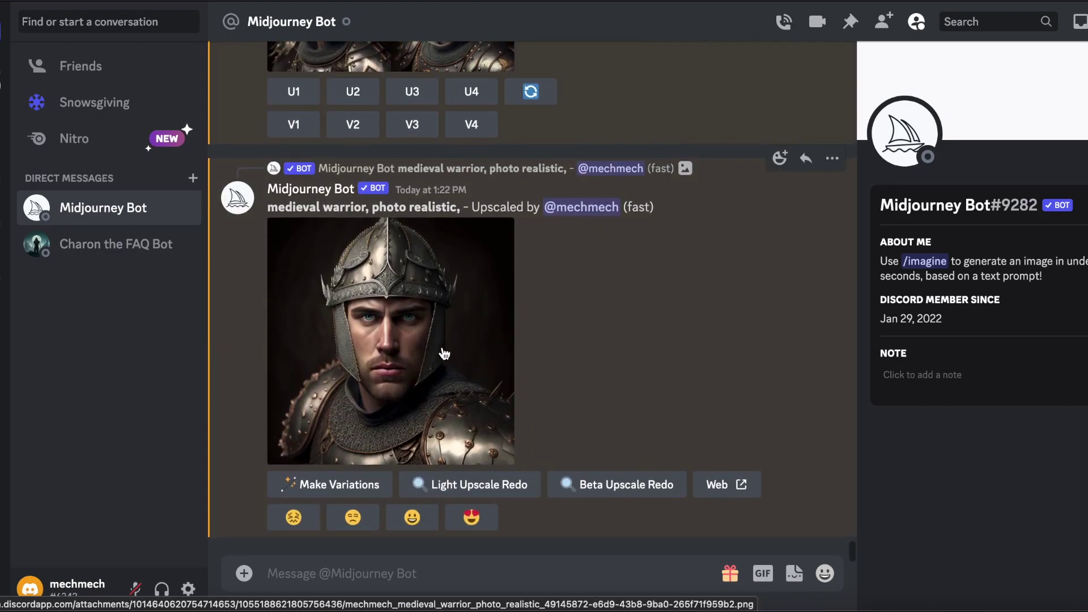
{"action": "left_click", "coordinate": [420, 358]}
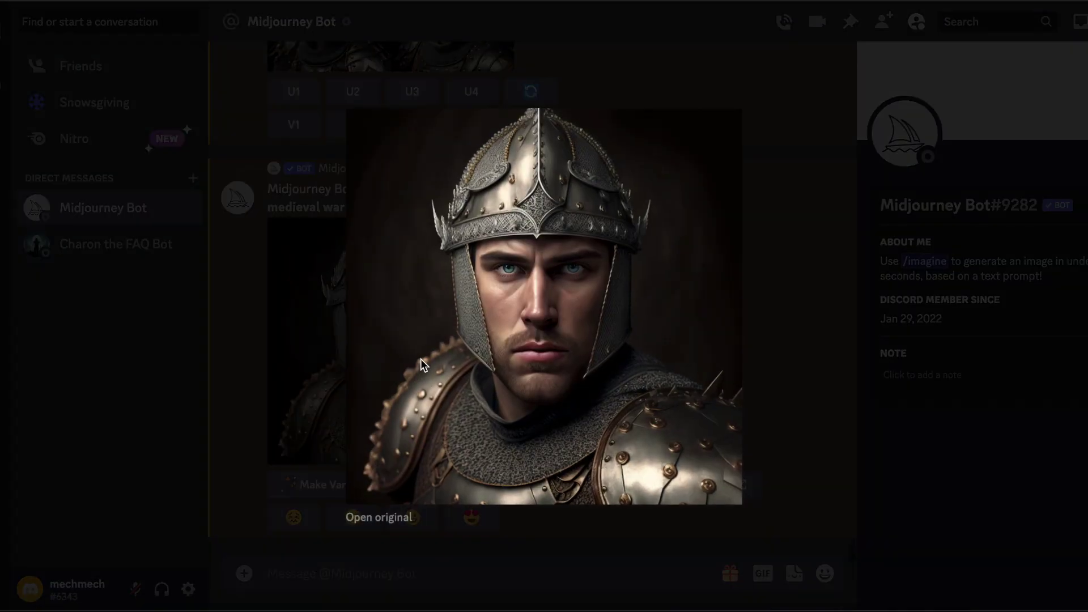
{"action": "left_click", "coordinate": [812, 355]}
Go back to the original four-image warrior grid and view it enlarged for comparison with the upscale
{"action": "scroll", "coordinate": [509, 318], "scroll_direction": "up", "scroll_amount": 10}
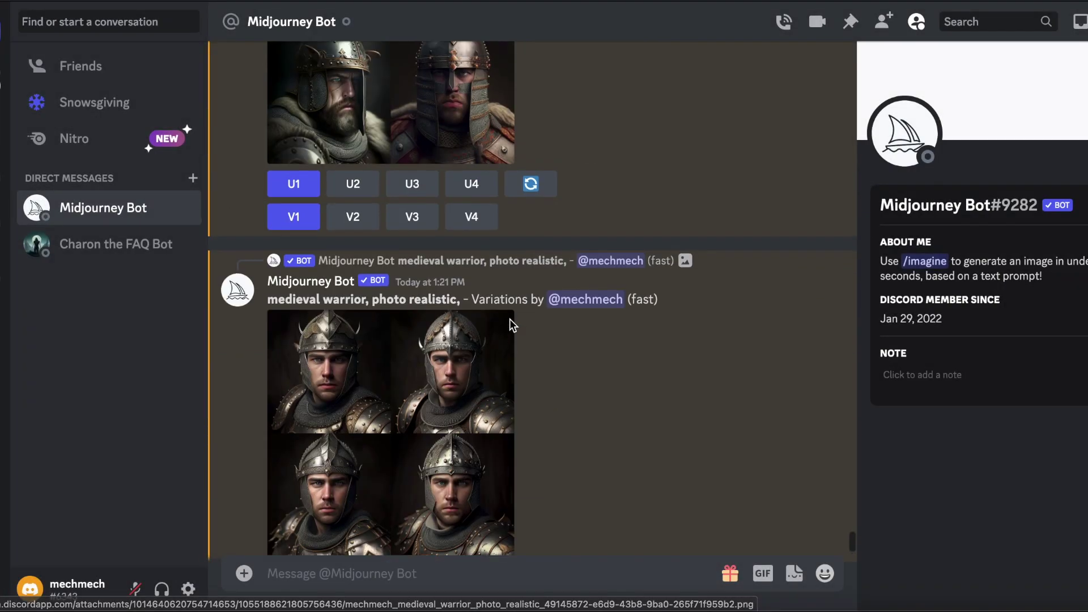
{"action": "left_click", "coordinate": [485, 249]}
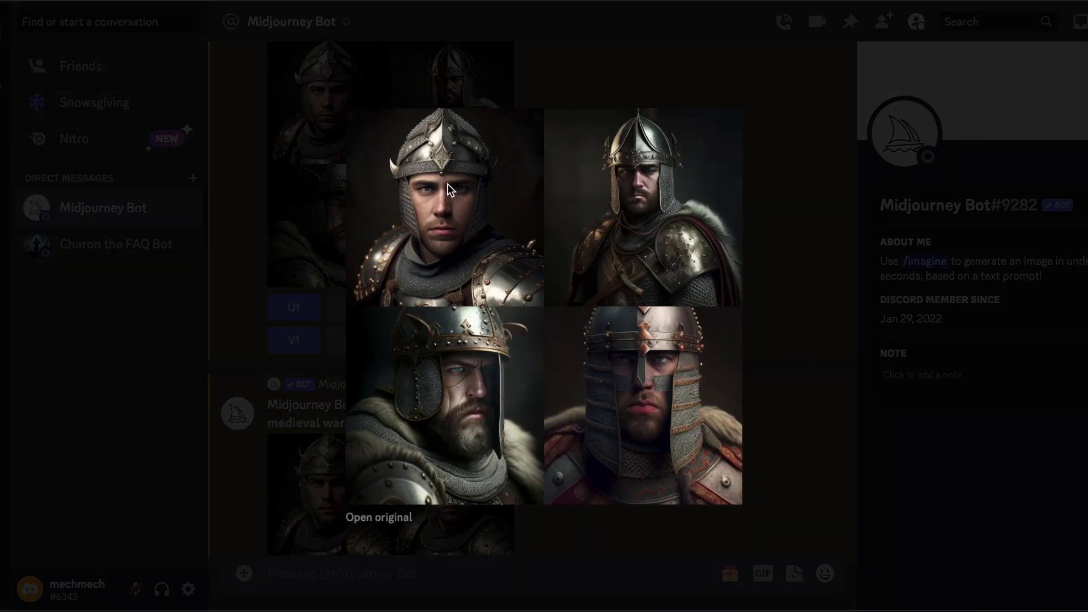
{"action": "left_click", "coordinate": [789, 340]}
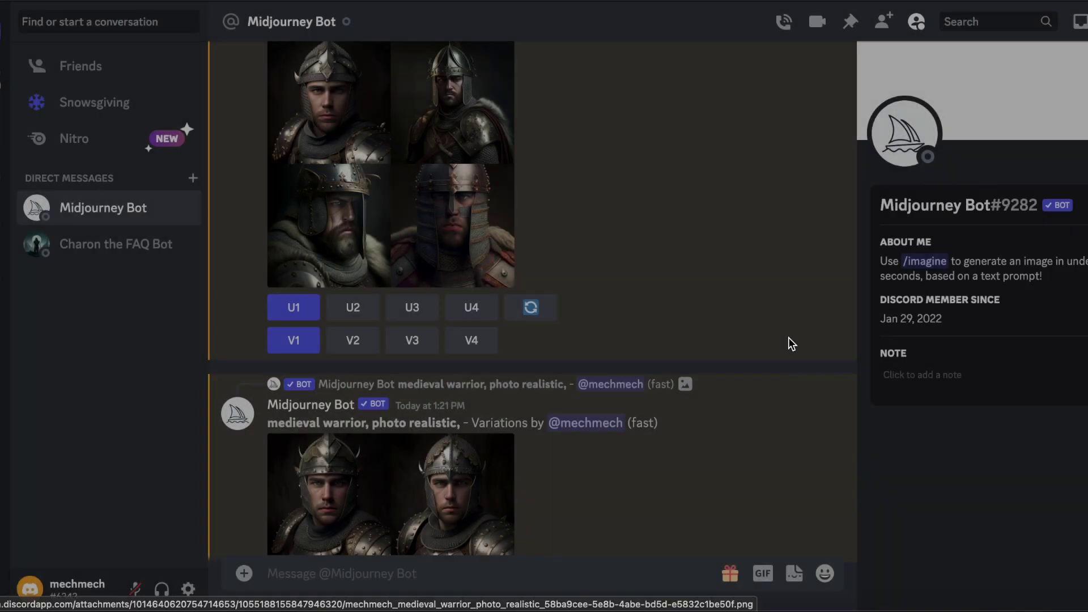
Run Light Upscale Redo on the upscaled warrior and view both the first upscale and the Light version enlarged
{"action": "scroll", "coordinate": [787, 338], "scroll_direction": "down", "scroll_amount": 4}
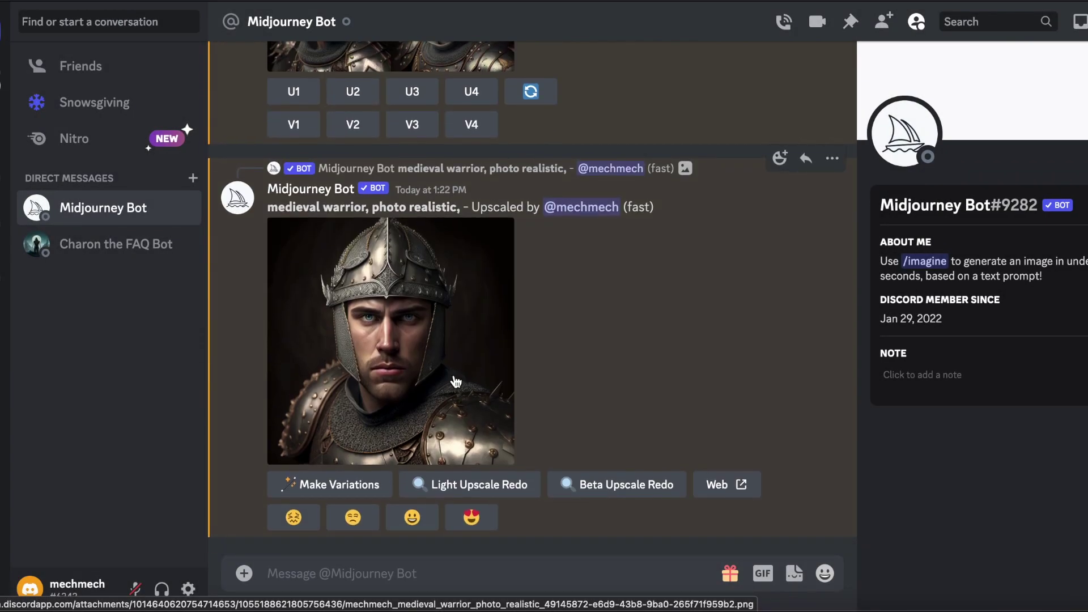
{"action": "left_click", "coordinate": [440, 491]}
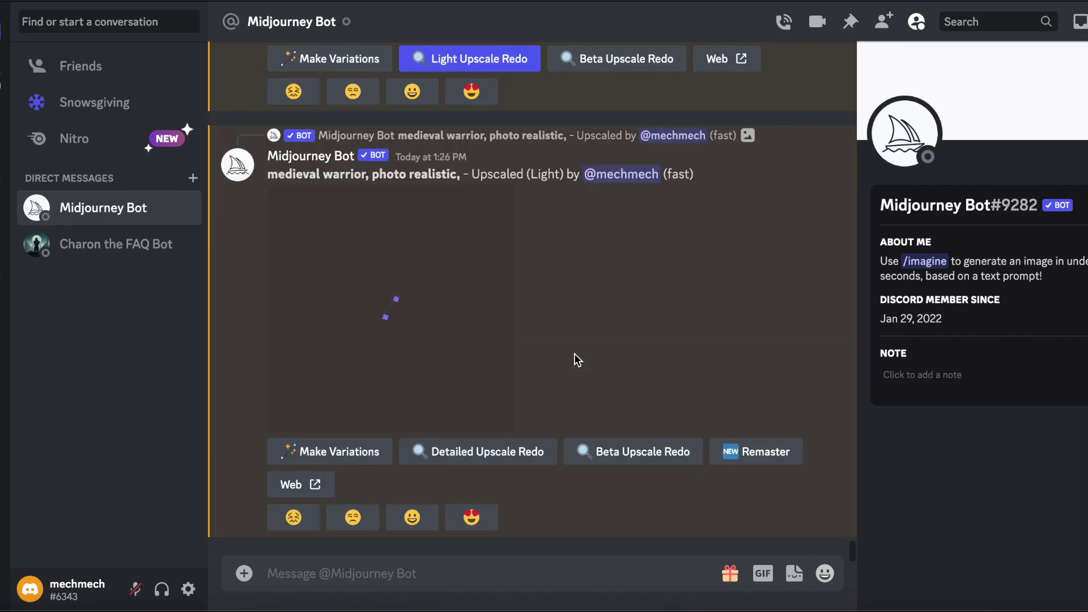
{"action": "scroll", "coordinate": [546, 245], "scroll_direction": "up", "scroll_amount": 4}
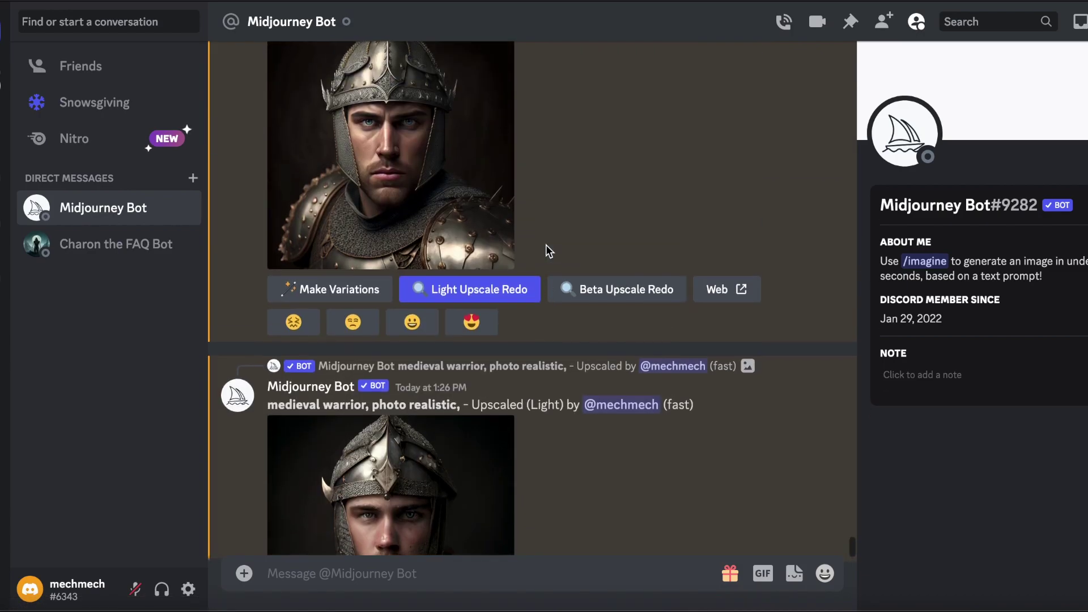
{"action": "left_click", "coordinate": [475, 172]}
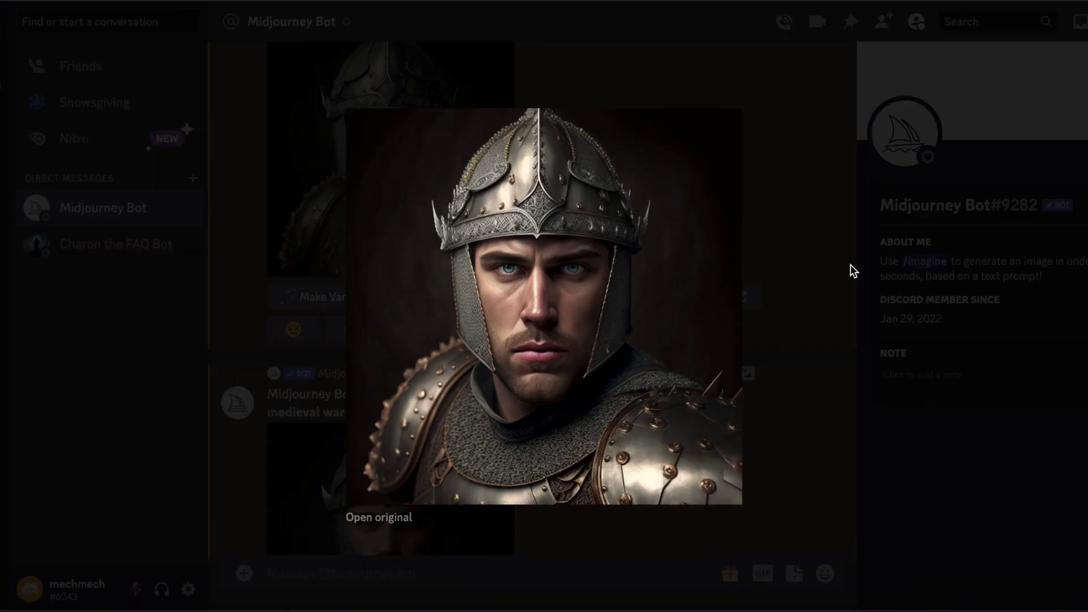
{"action": "left_click", "coordinate": [782, 280]}
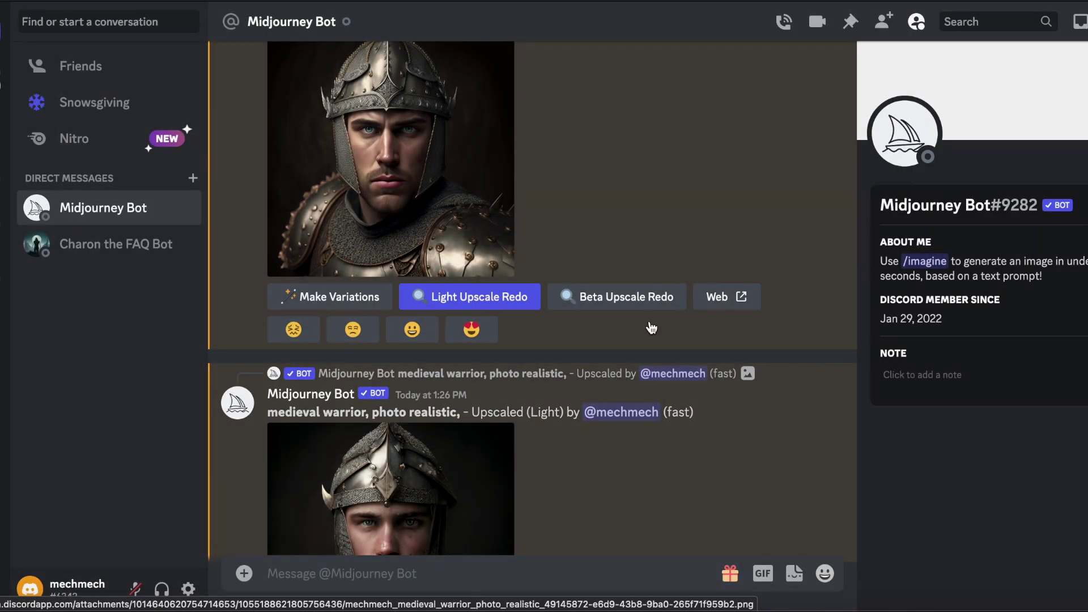
{"action": "left_click", "coordinate": [443, 478]}
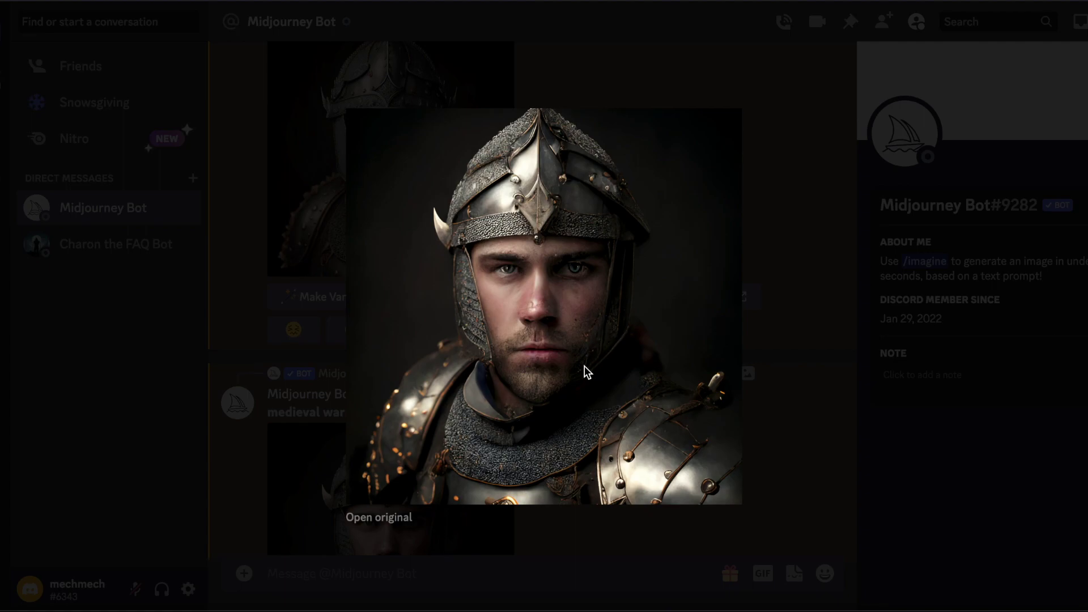
{"action": "left_click", "coordinate": [813, 367]}
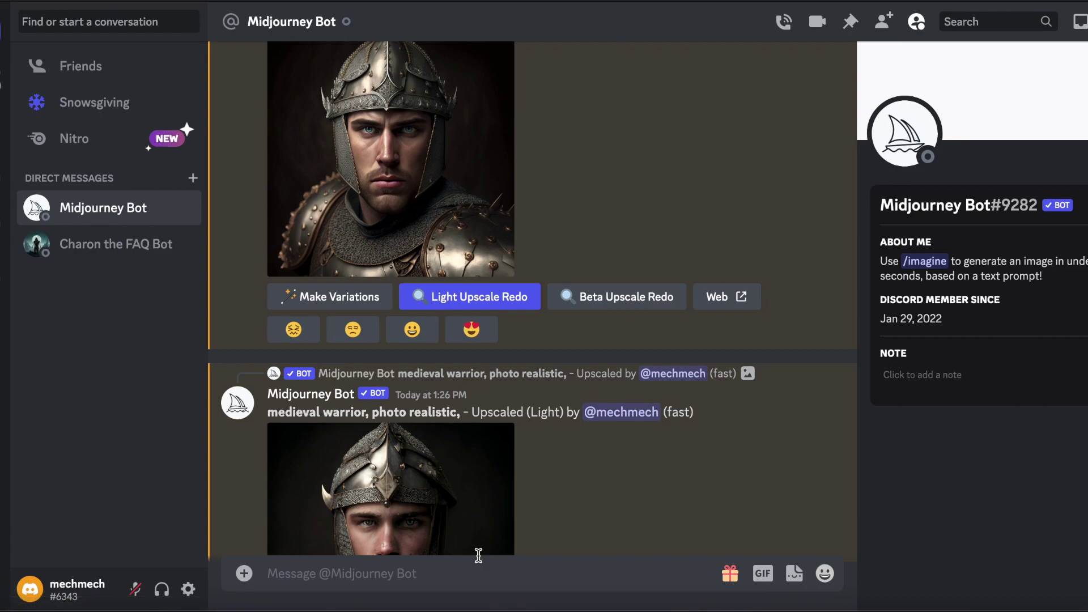
Compare the first upscale with the Light upscale in the chat, and view the Light version enlarged again
{"action": "scroll", "coordinate": [559, 448], "scroll_direction": "down", "scroll_amount": 3}
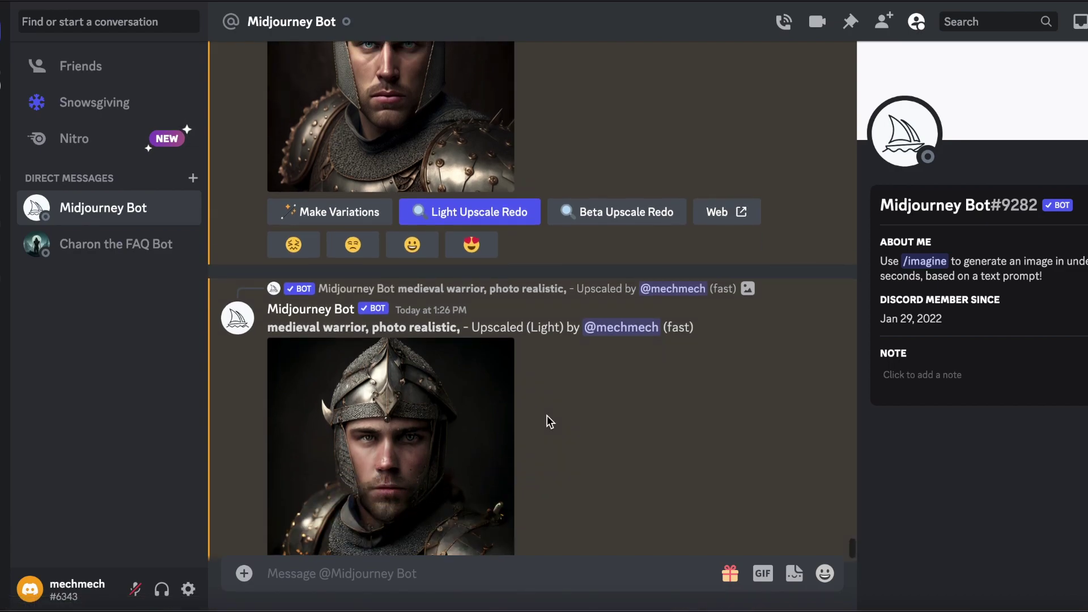
{"action": "scroll", "coordinate": [546, 415], "scroll_direction": "up", "scroll_amount": 3}
{"action": "scroll", "coordinate": [547, 415], "scroll_direction": "down", "scroll_amount": 2}
{"action": "scroll", "coordinate": [546, 416], "scroll_direction": "down", "scroll_amount": 3}
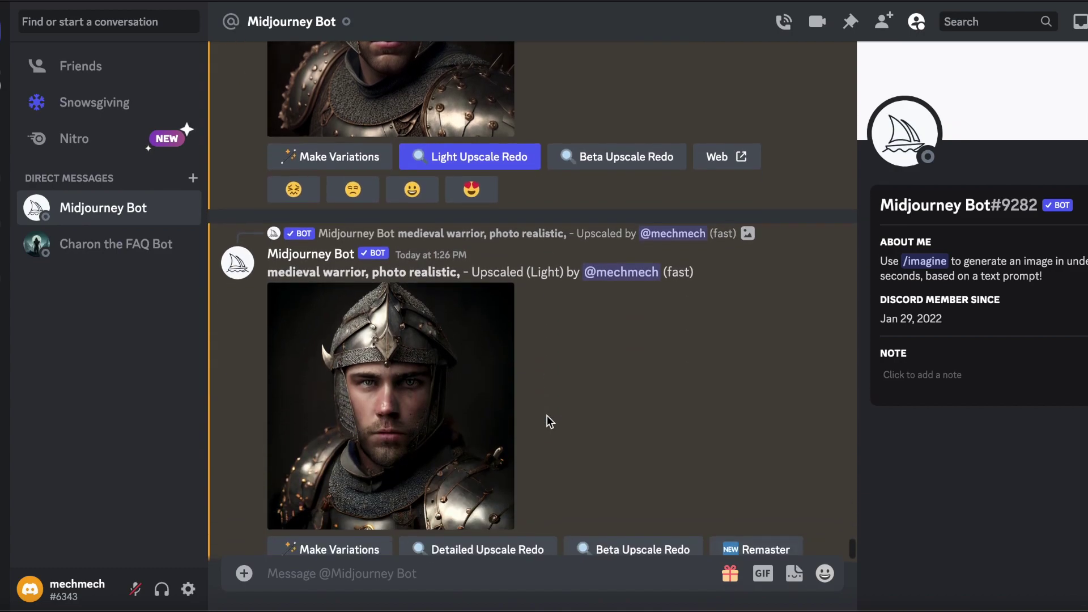
{"action": "scroll", "coordinate": [546, 416], "scroll_direction": "up", "scroll_amount": 7}
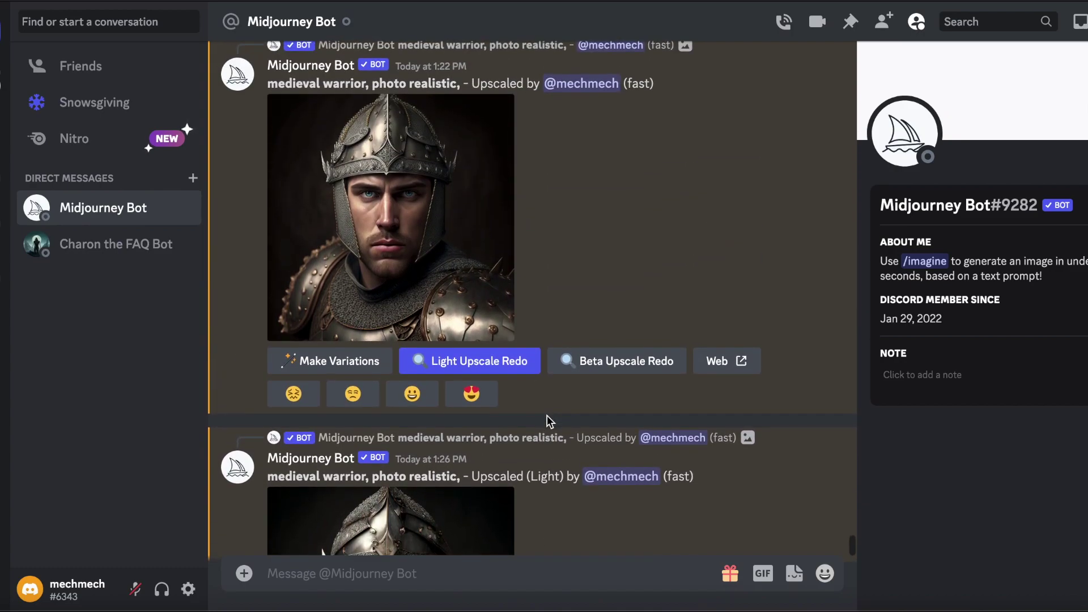
{"action": "scroll", "coordinate": [546, 421], "scroll_direction": "down", "scroll_amount": 5}
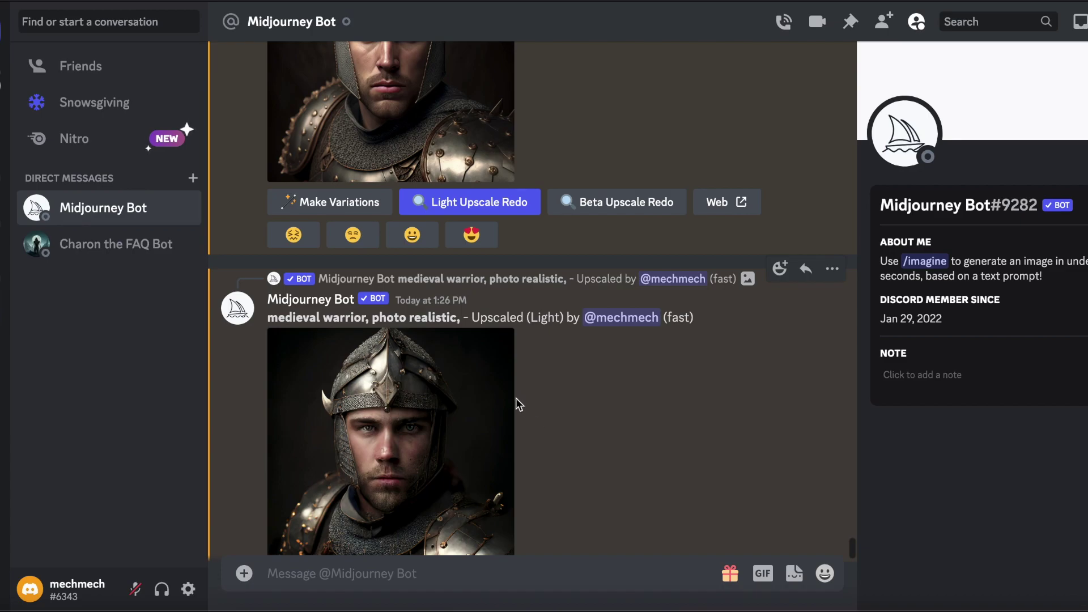
{"action": "scroll", "coordinate": [516, 399], "scroll_direction": "down", "scroll_amount": 1}
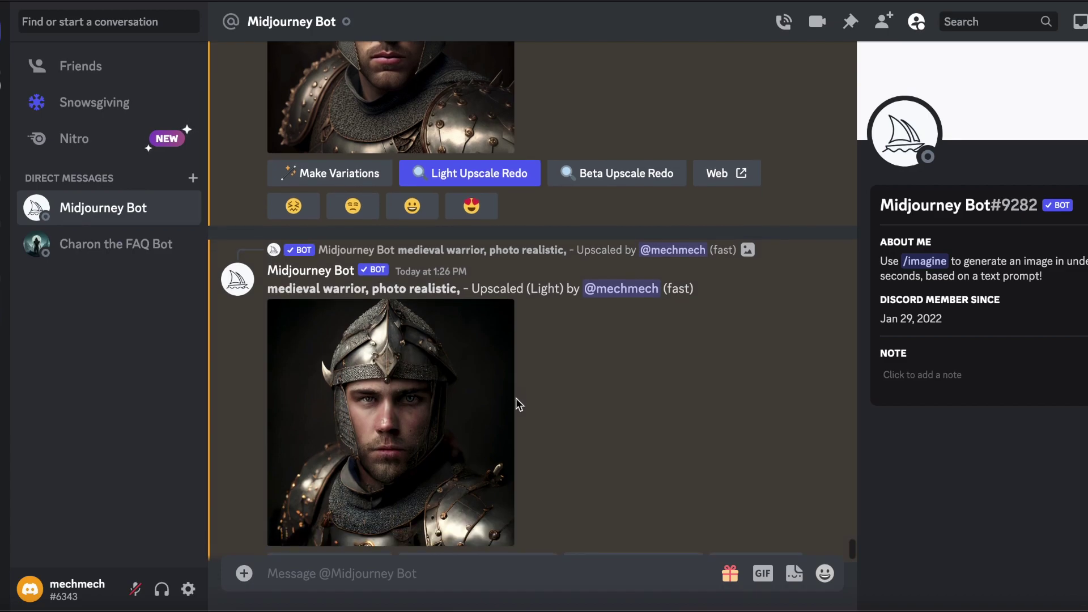
{"action": "left_click", "coordinate": [445, 420]}
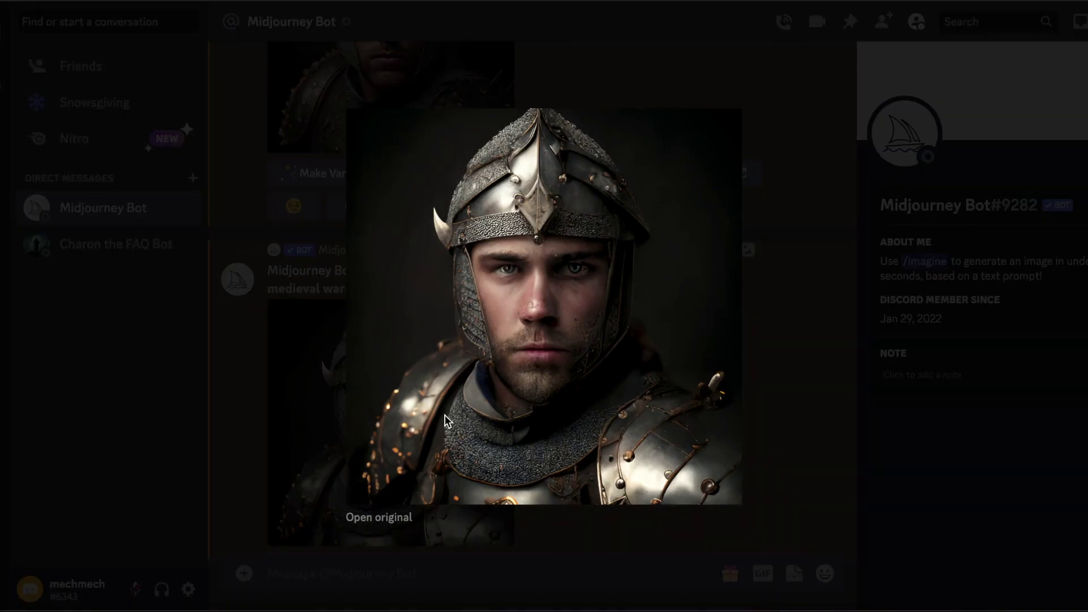
{"action": "left_click", "coordinate": [802, 240]}
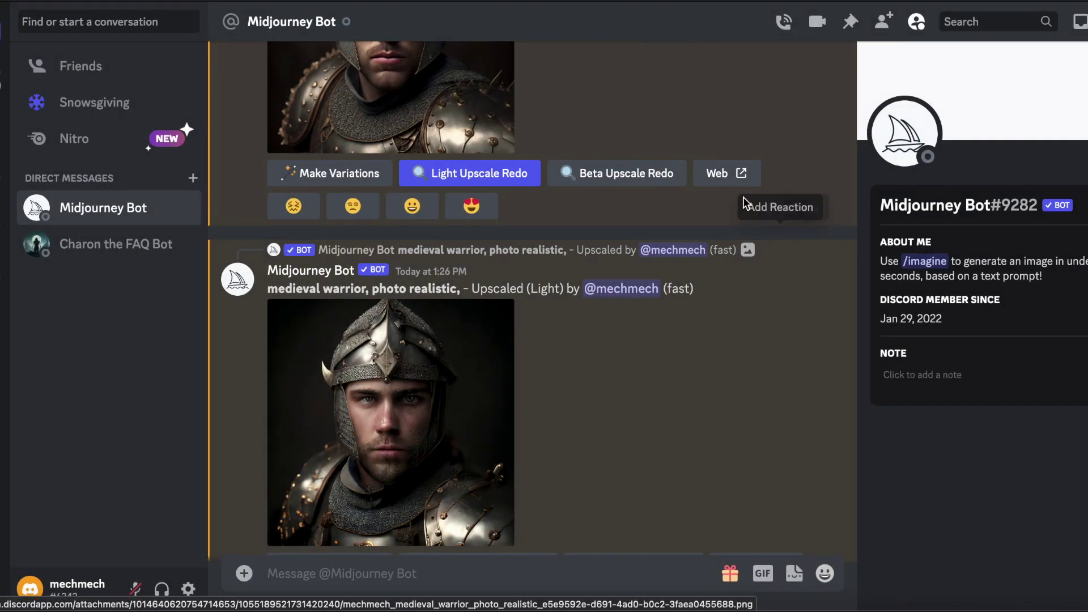
Run Beta Upscale Redo on the first upscaled warrior and check the result against the earlier upscales
{"action": "left_click", "coordinate": [649, 187]}
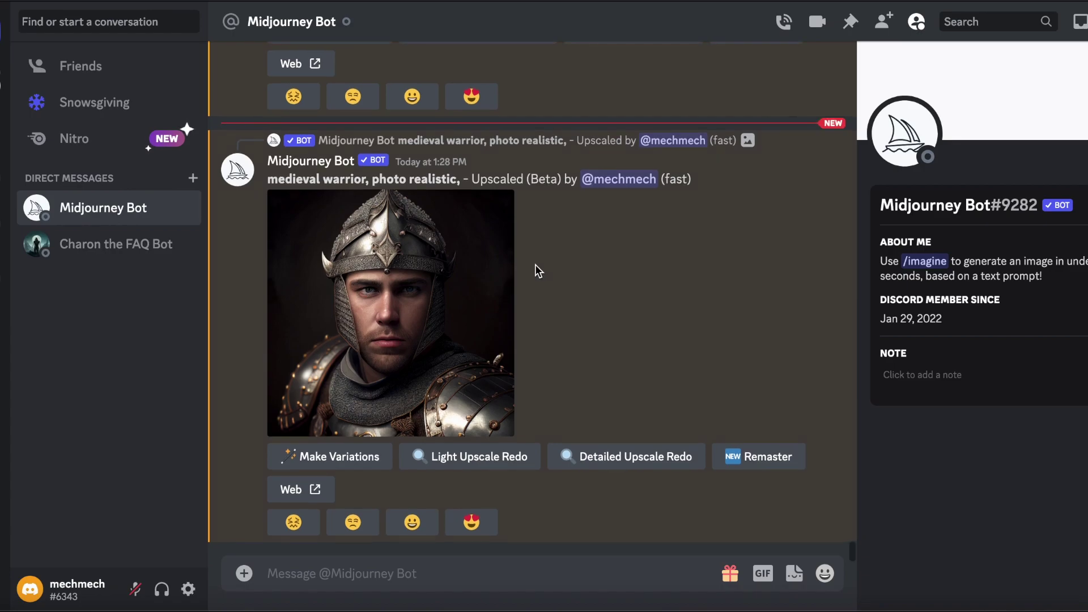
{"action": "scroll", "coordinate": [535, 264], "scroll_direction": "up", "scroll_amount": 5}
{"action": "scroll", "coordinate": [535, 264], "scroll_direction": "up", "scroll_amount": 5}
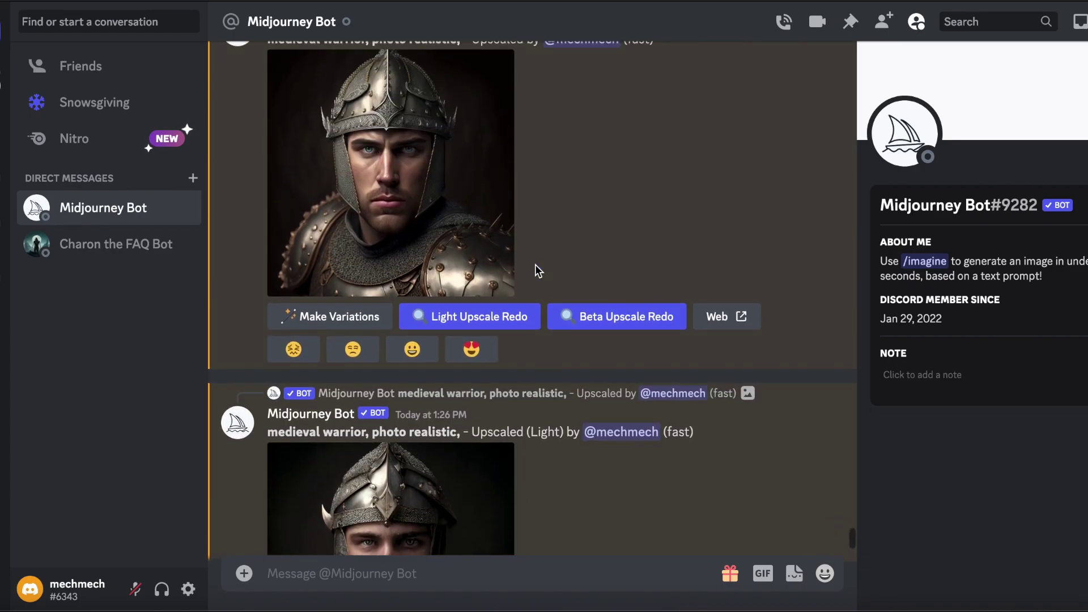
{"action": "scroll", "coordinate": [535, 264], "scroll_direction": "down", "scroll_amount": 10}
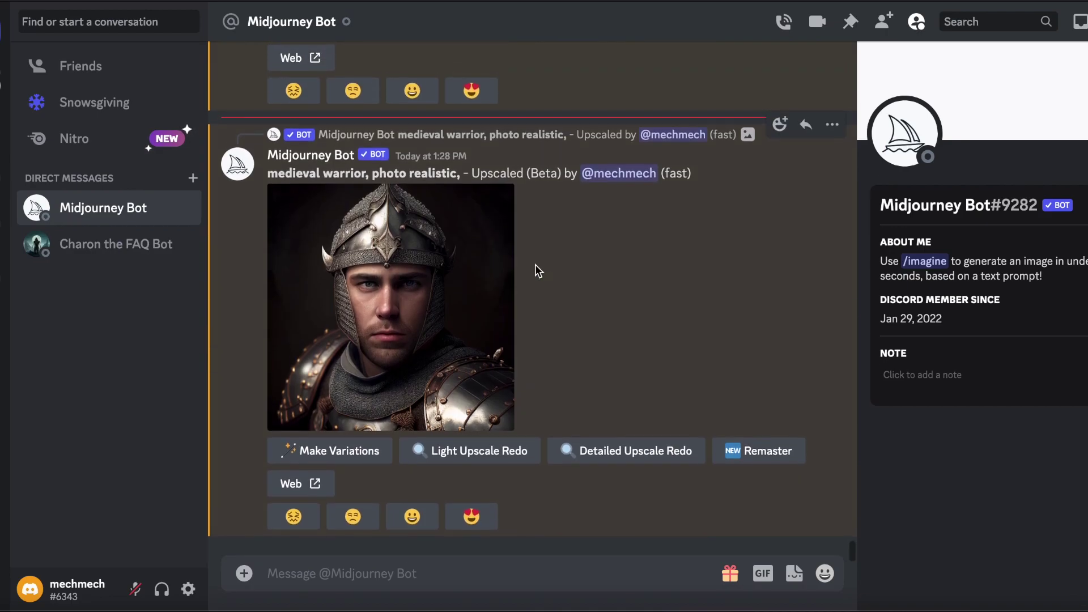
Examine the differences between the first, Light and Beta warrior upscales, viewing the Beta version enlarged
{"action": "scroll", "coordinate": [535, 264], "scroll_direction": "up", "scroll_amount": 7}
{"action": "scroll", "coordinate": [536, 266], "scroll_direction": "up", "scroll_amount": 5}
{"action": "scroll", "coordinate": [535, 267], "scroll_direction": "down", "scroll_amount": 3}
{"action": "scroll", "coordinate": [535, 264], "scroll_direction": "down", "scroll_amount": 8}
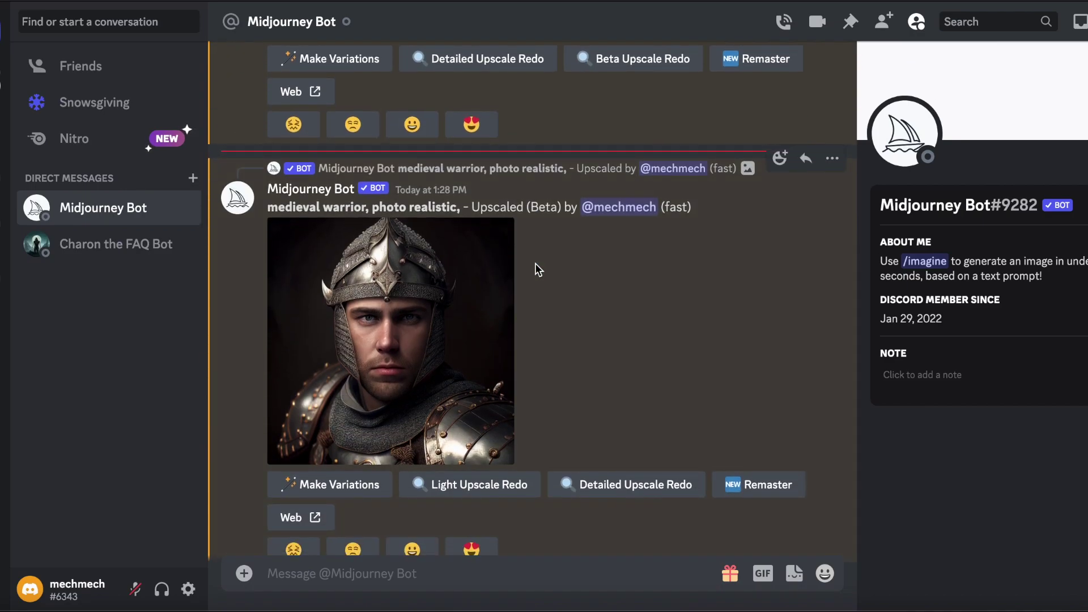
{"action": "scroll", "coordinate": [536, 265], "scroll_direction": "up", "scroll_amount": 4}
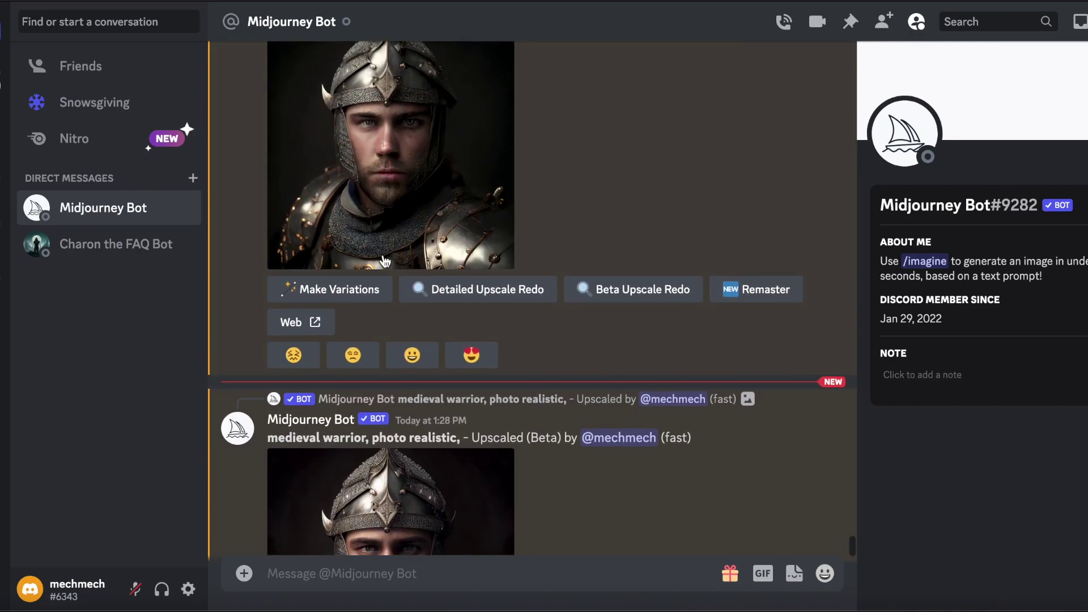
{"action": "scroll", "coordinate": [384, 258], "scroll_direction": "down", "scroll_amount": 3}
{"action": "left_click", "coordinate": [396, 482]}
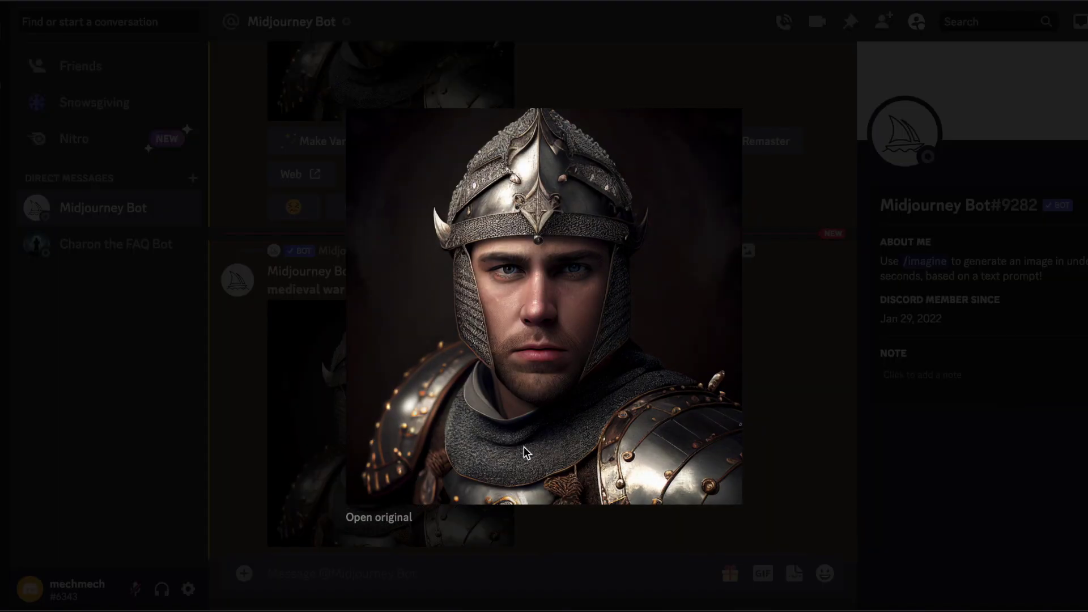
{"action": "left_click", "coordinate": [789, 390]}
Make variations of the first upscaled warrior and view the resulting grid enlarged
{"action": "scroll", "coordinate": [789, 391], "scroll_direction": "up", "scroll_amount": 5}
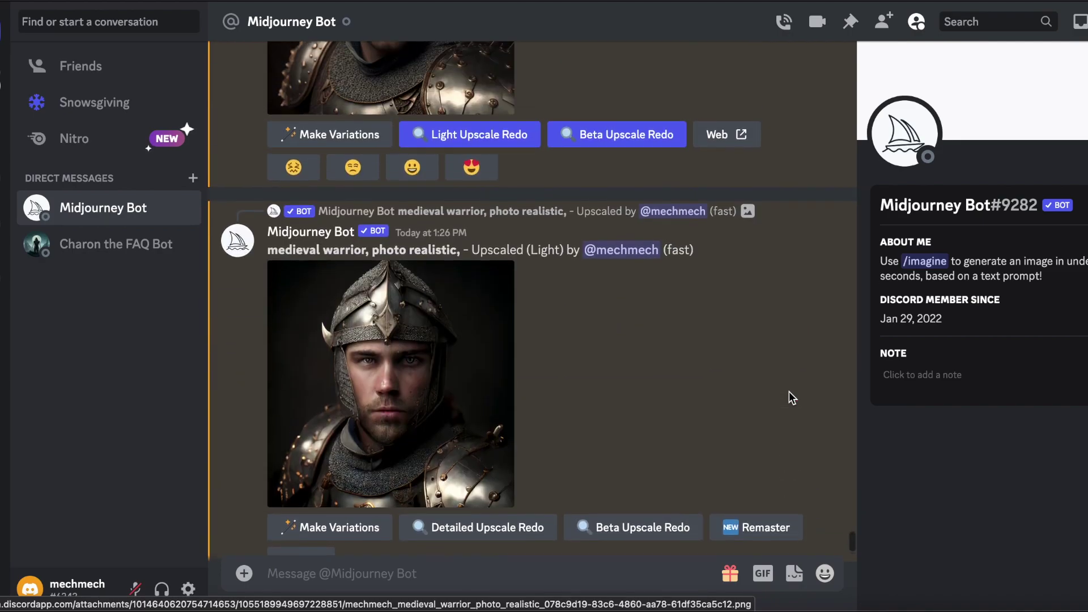
{"action": "scroll", "coordinate": [740, 145], "scroll_direction": "up", "scroll_amount": 2}
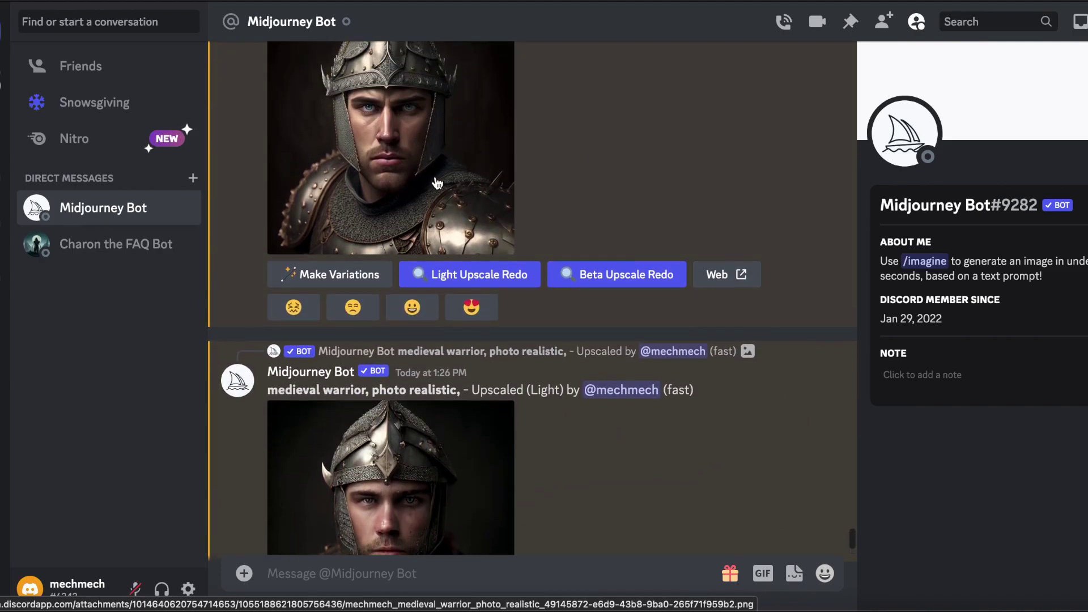
{"action": "left_click", "coordinate": [343, 279]}
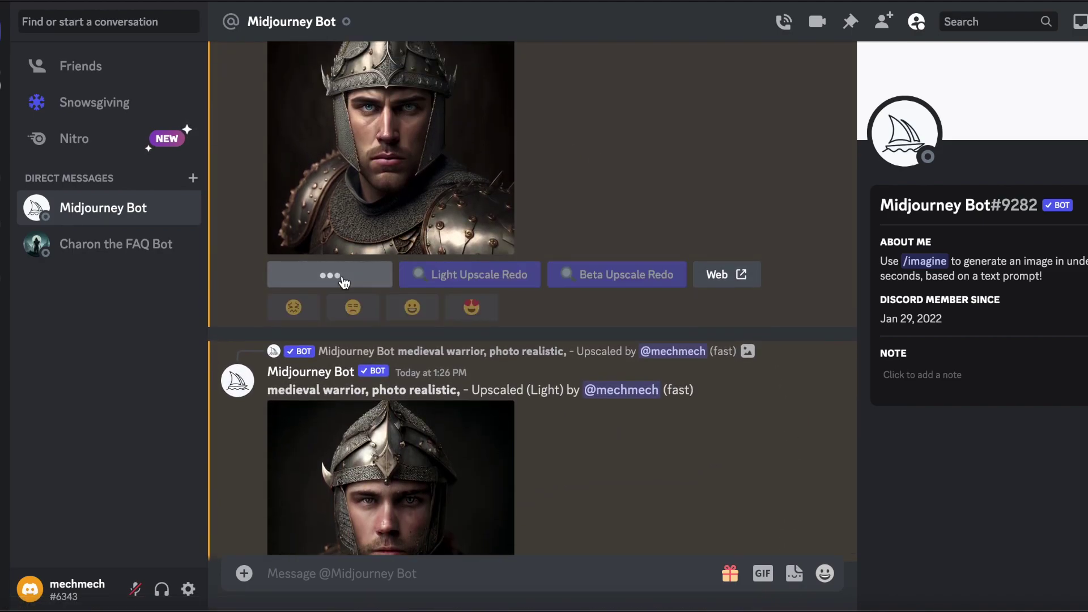
{"action": "scroll", "coordinate": [343, 279], "scroll_direction": "down", "scroll_amount": 10}
{"action": "left_click", "coordinate": [397, 340]}
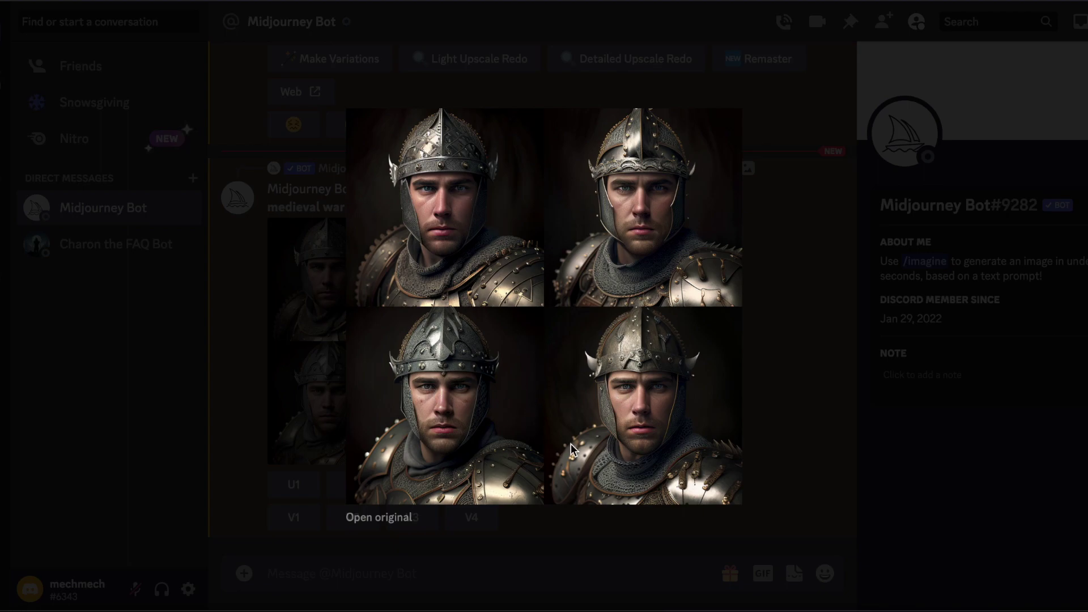
{"action": "left_click", "coordinate": [790, 473]}
{"action": "scroll", "coordinate": [790, 474], "scroll_direction": "up", "scroll_amount": 1}
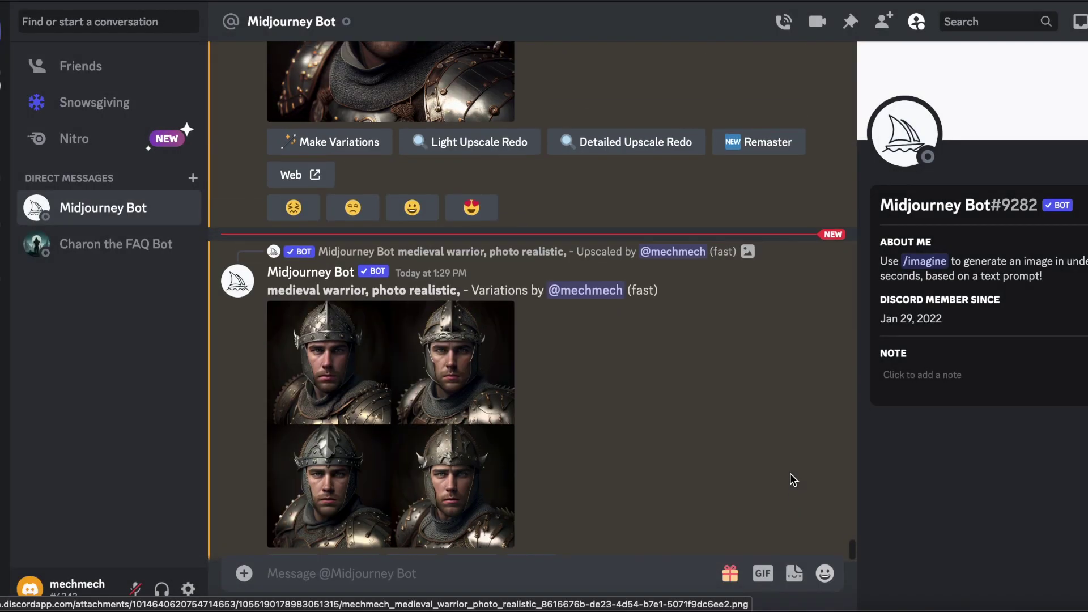
Remaster the Beta-upscaled medieval warrior, view the remastered images enlarged, and return to the chat
{"action": "scroll", "coordinate": [790, 474], "scroll_direction": "up", "scroll_amount": 3}
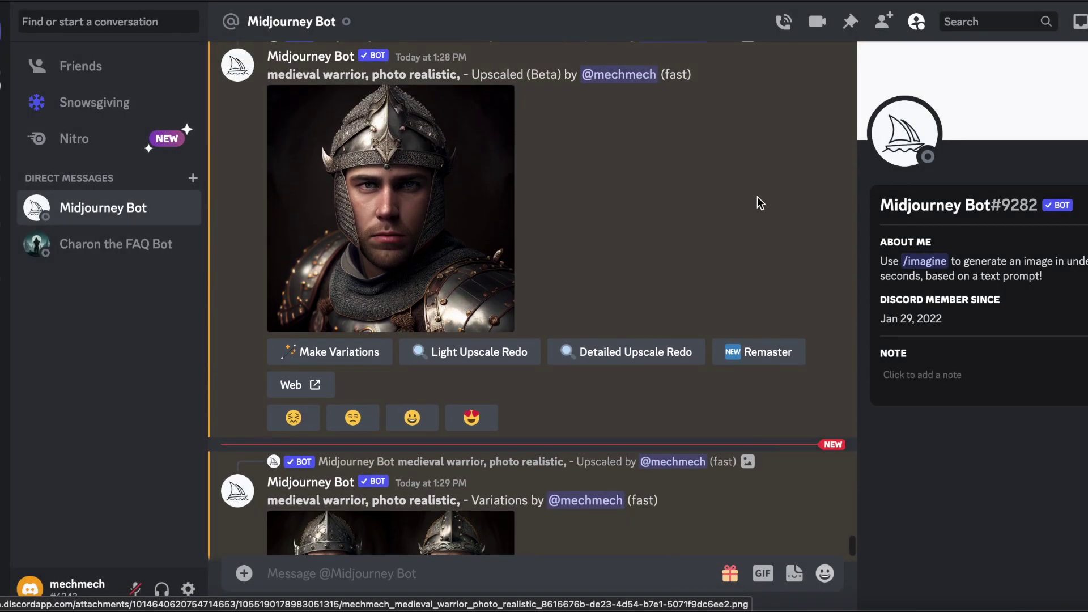
{"action": "scroll", "coordinate": [736, 184], "scroll_direction": "up", "scroll_amount": 1}
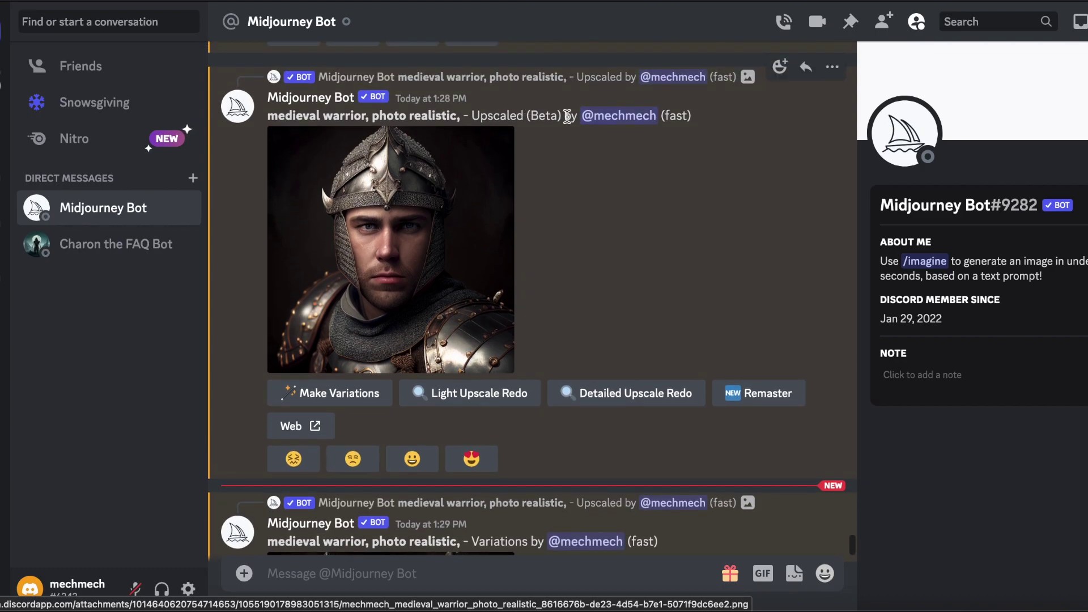
{"action": "scroll", "coordinate": [685, 238], "scroll_direction": "down", "scroll_amount": 1}
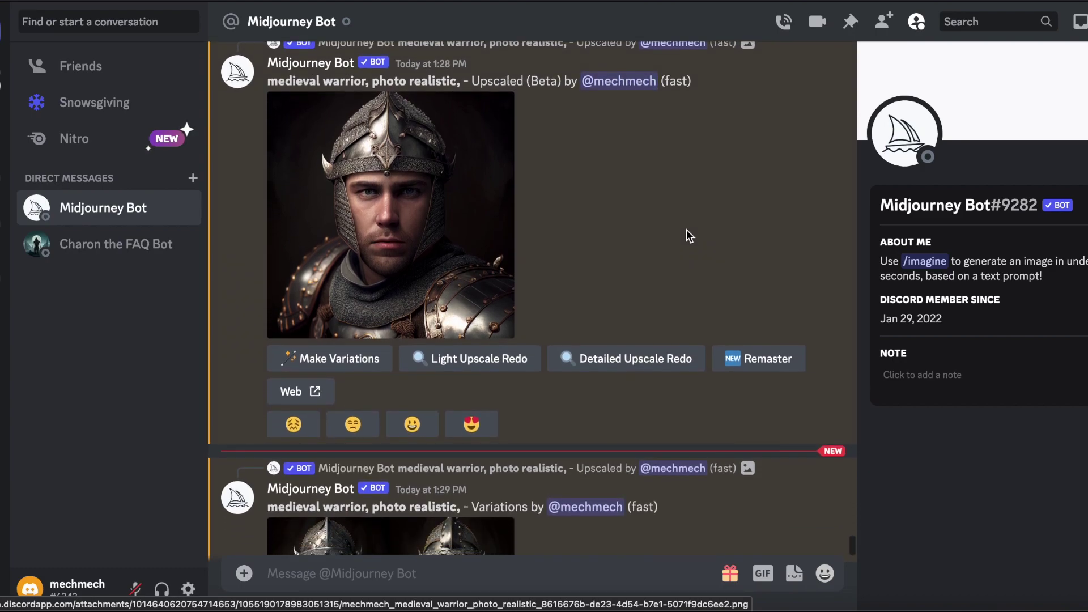
{"action": "left_click", "coordinate": [761, 358]}
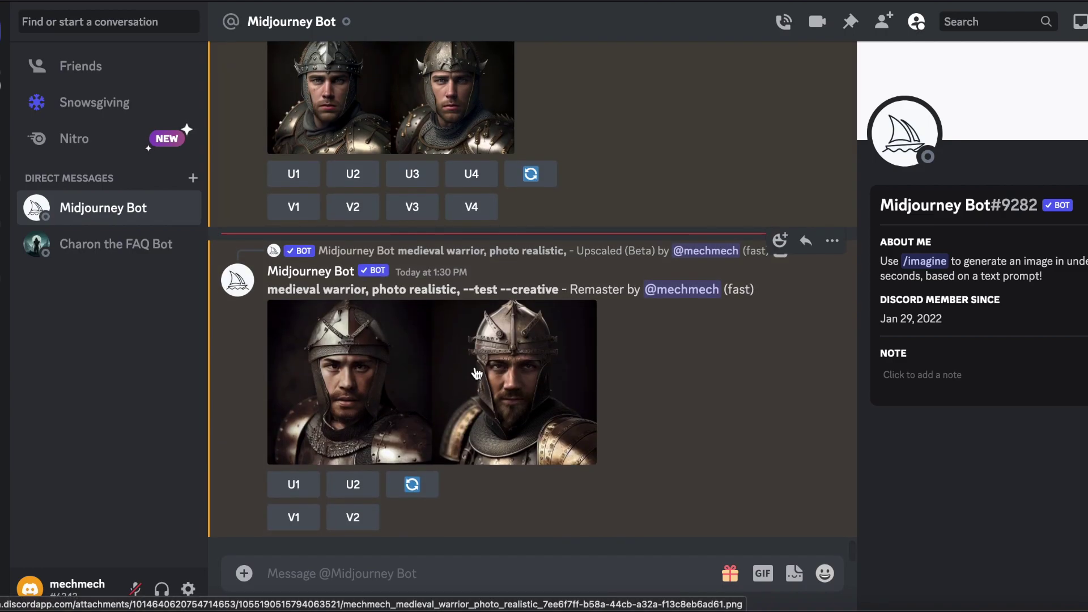
{"action": "left_click", "coordinate": [476, 373]}
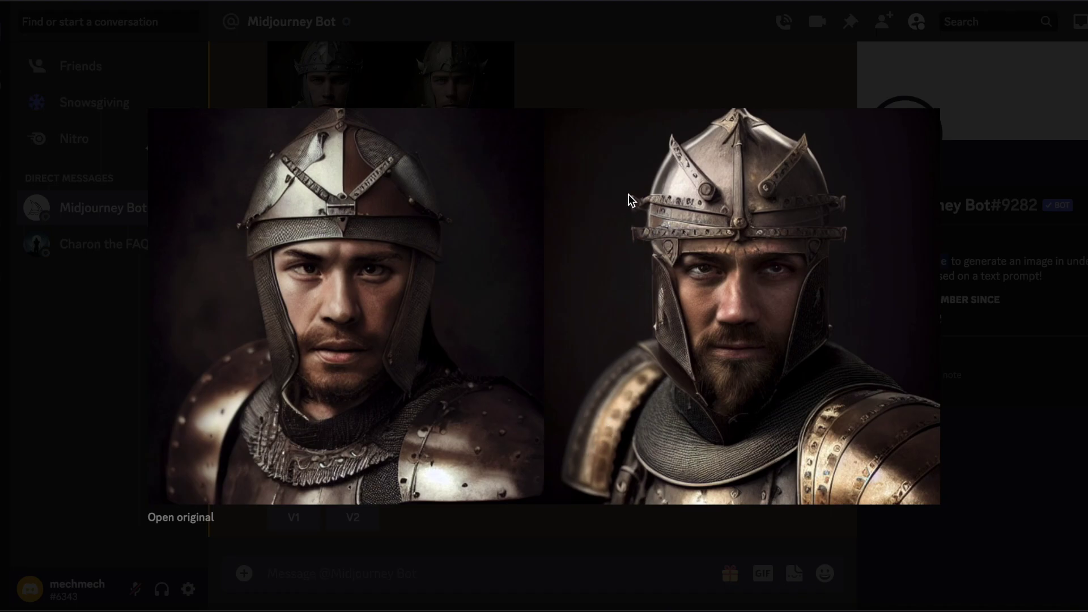
{"action": "left_click", "coordinate": [508, 70]}
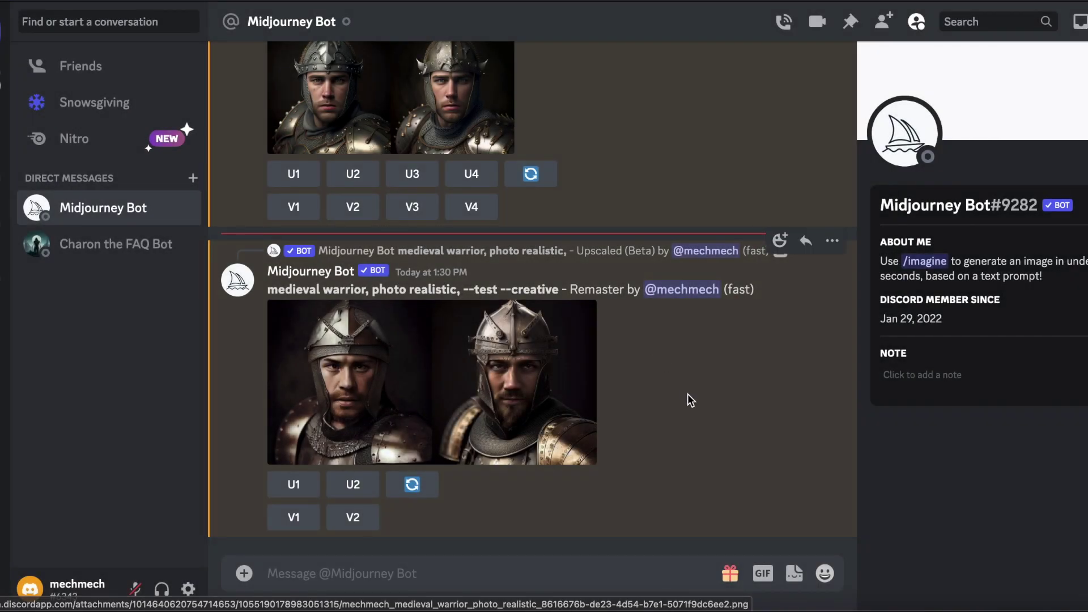